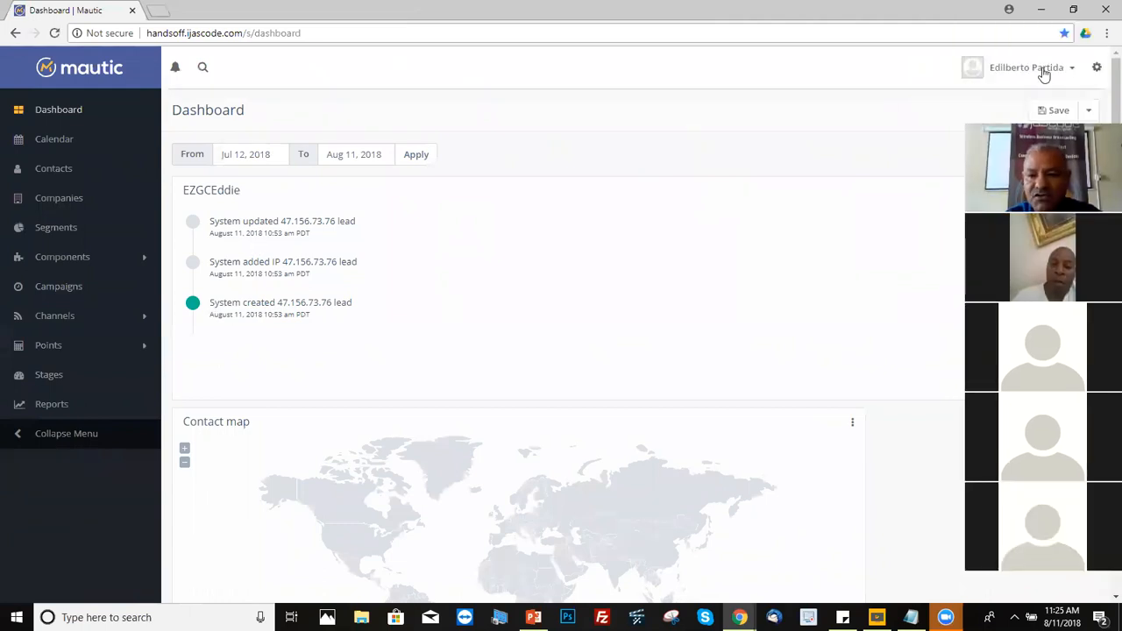
Step: Sign out of Mautic from the account menu
{"action": "left_click", "coordinate": [1075, 70]}
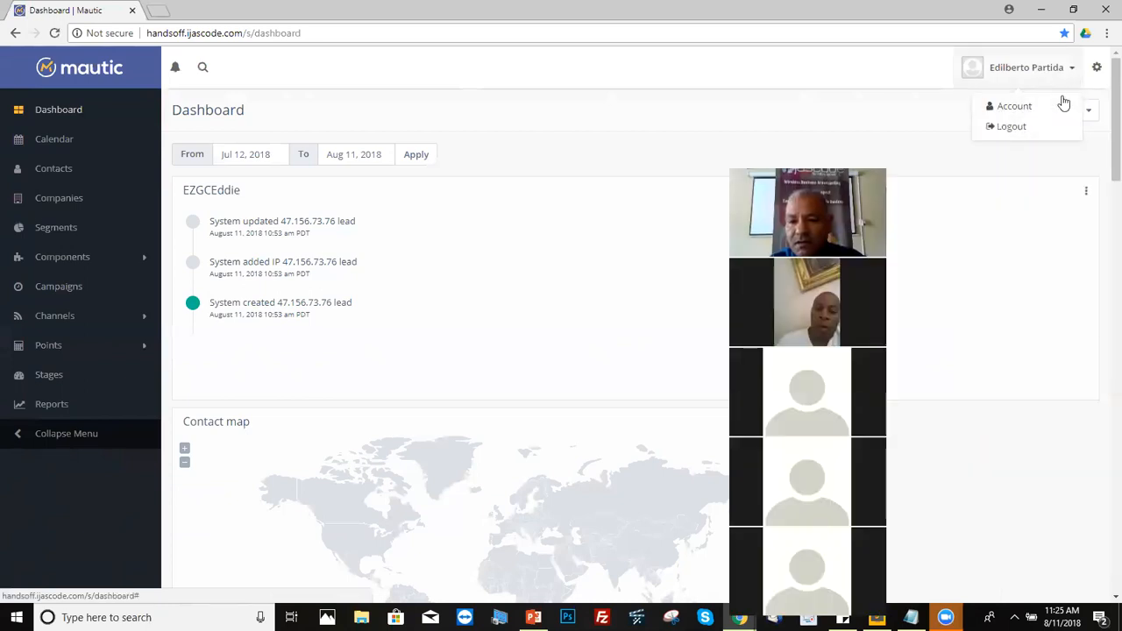
{"action": "left_click", "coordinate": [1063, 105]}
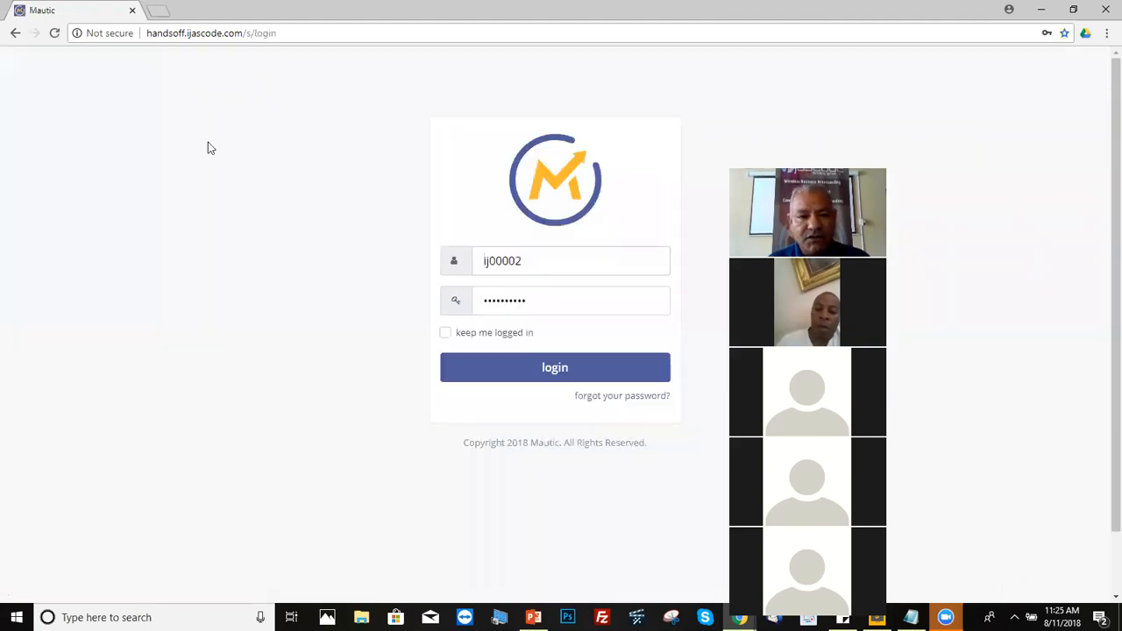
{"action": "left_click_drag", "start_coordinate": [287, 33], "coordinate": [81, 44]}
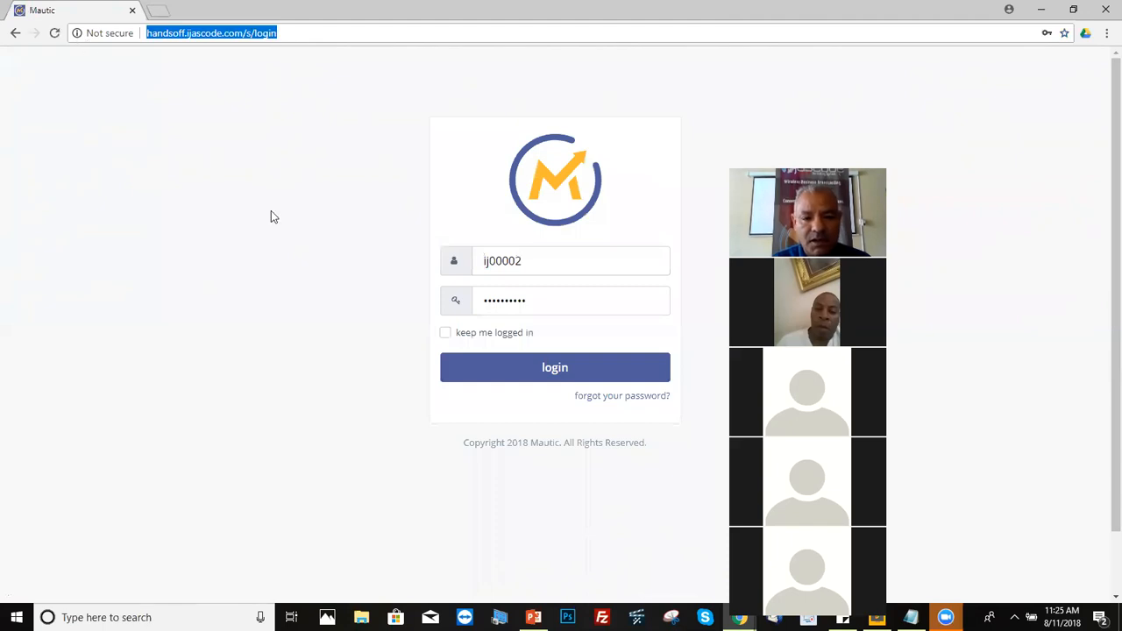
Step: Sign back in with the saved username and a re-entered password
{"action": "left_click", "coordinate": [526, 261]}
{"action": "left_click_drag", "start_coordinate": [526, 262], "coordinate": [474, 261]}
{"action": "left_click", "coordinate": [546, 263]}
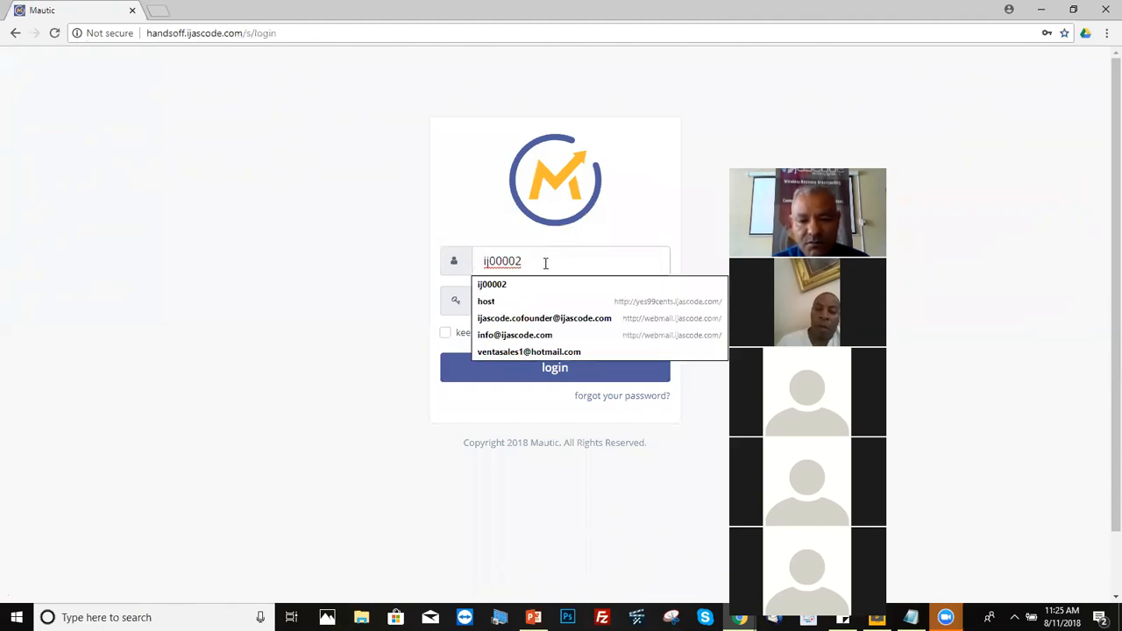
{"action": "left_click", "coordinate": [296, 370]}
{"action": "double_click", "coordinate": [546, 305]}
{"action": "left_click", "coordinate": [565, 294]}
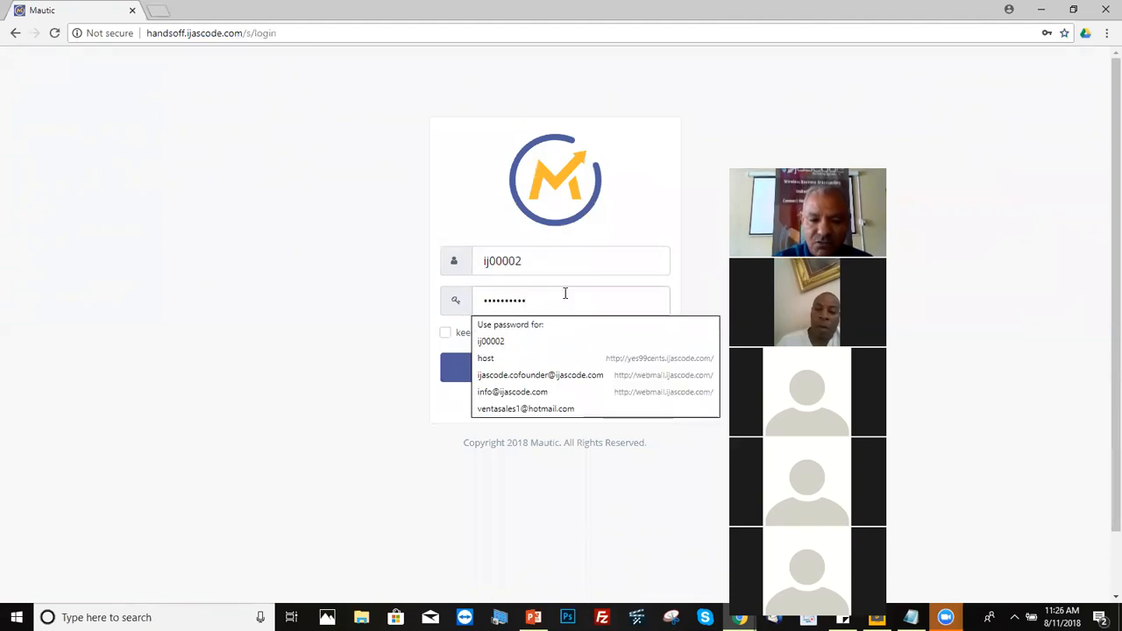
{"action": "key", "text": "BackSpace"}
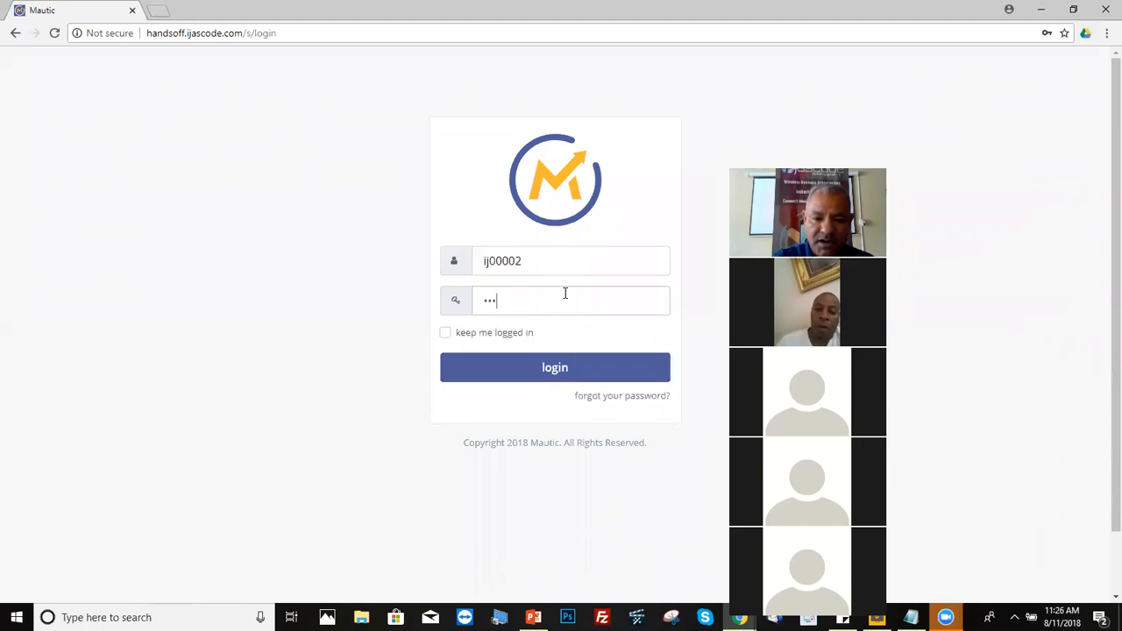
{"action": "key", "text": "BackSpace"}
{"action": "key", "text": "BackSpace"}
{"action": "key", "text": "BackSpace"}
{"action": "type", "text": "••"}
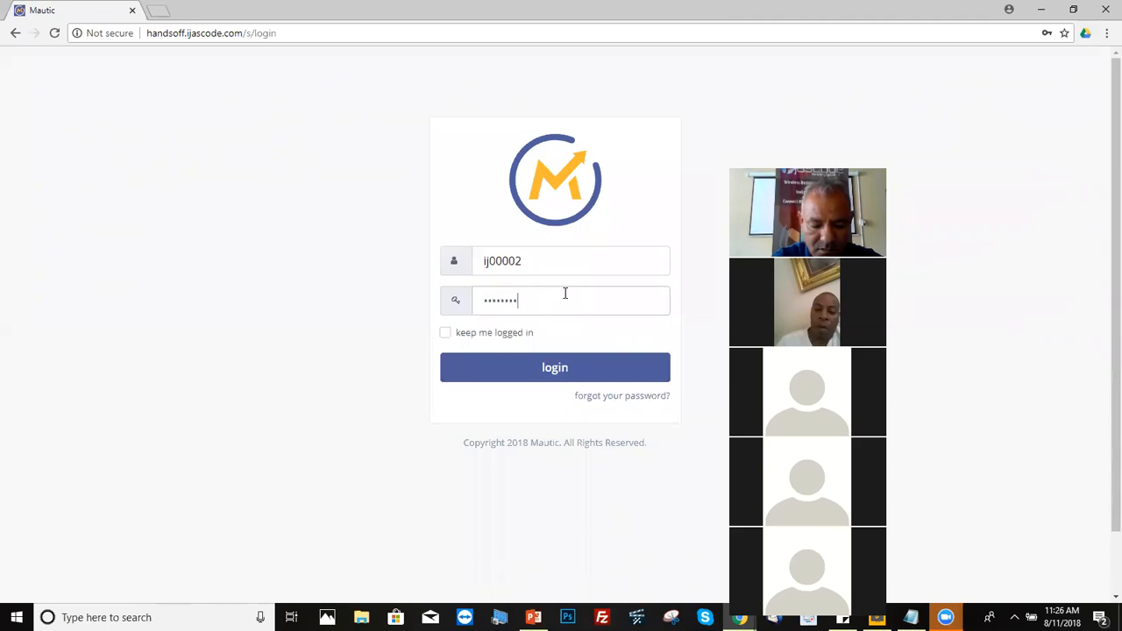
{"action": "left_click", "coordinate": [556, 368]}
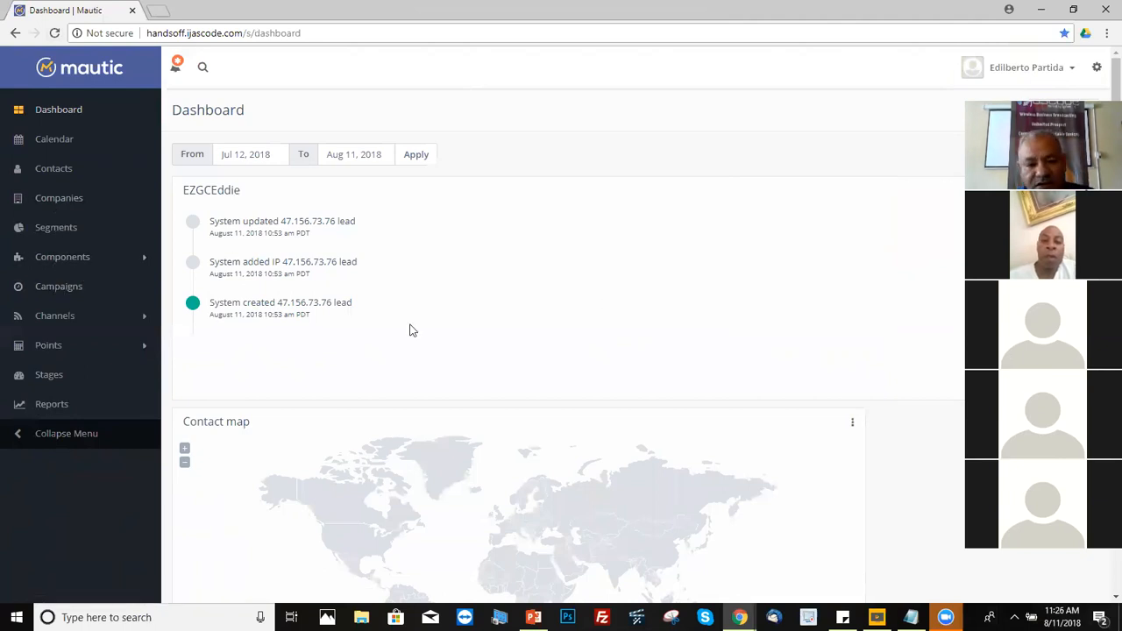
Step: Open Components > Landing Pages, try a 'system' filter, then clear it to list all pages
{"action": "left_click", "coordinate": [74, 264]}
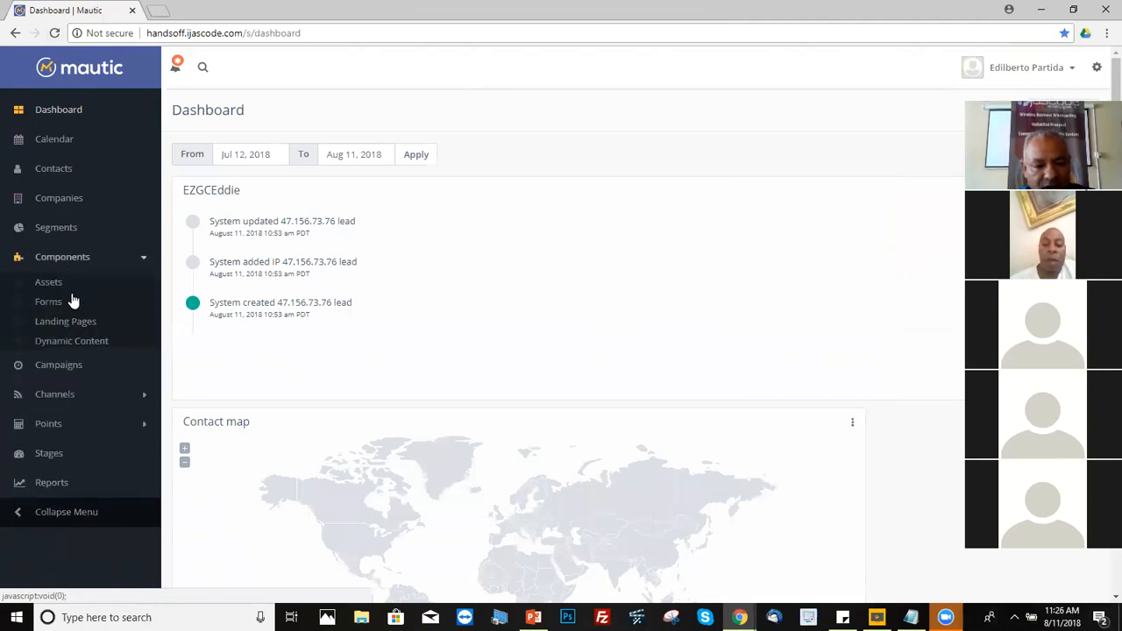
{"action": "left_click", "coordinate": [75, 323]}
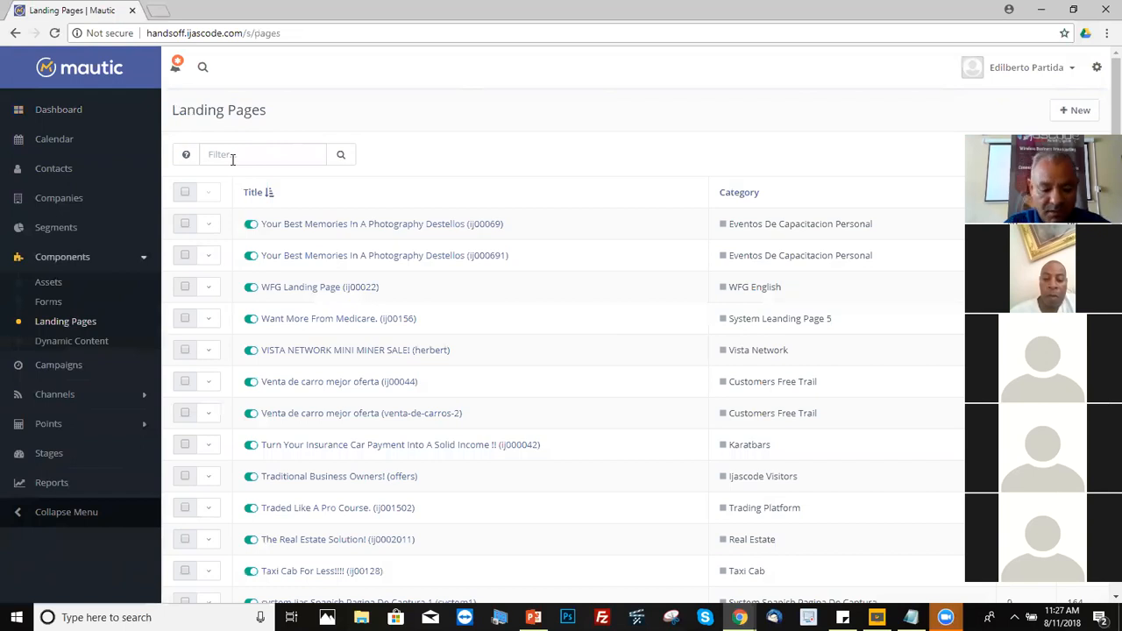
{"action": "left_click", "coordinate": [209, 147]}
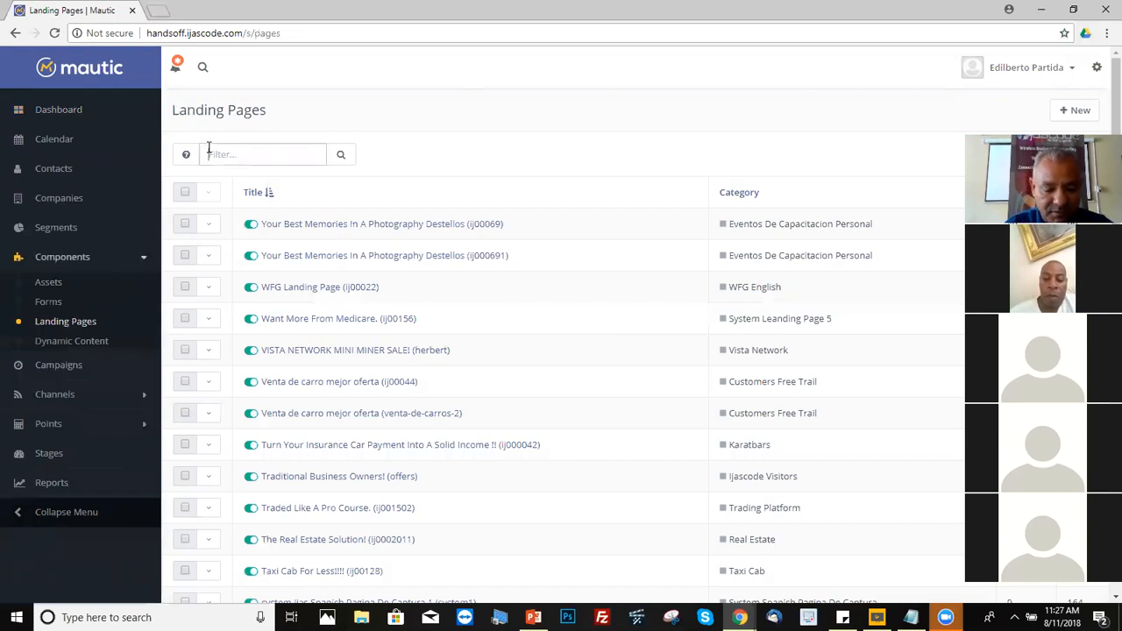
{"action": "type", "text": "system"}
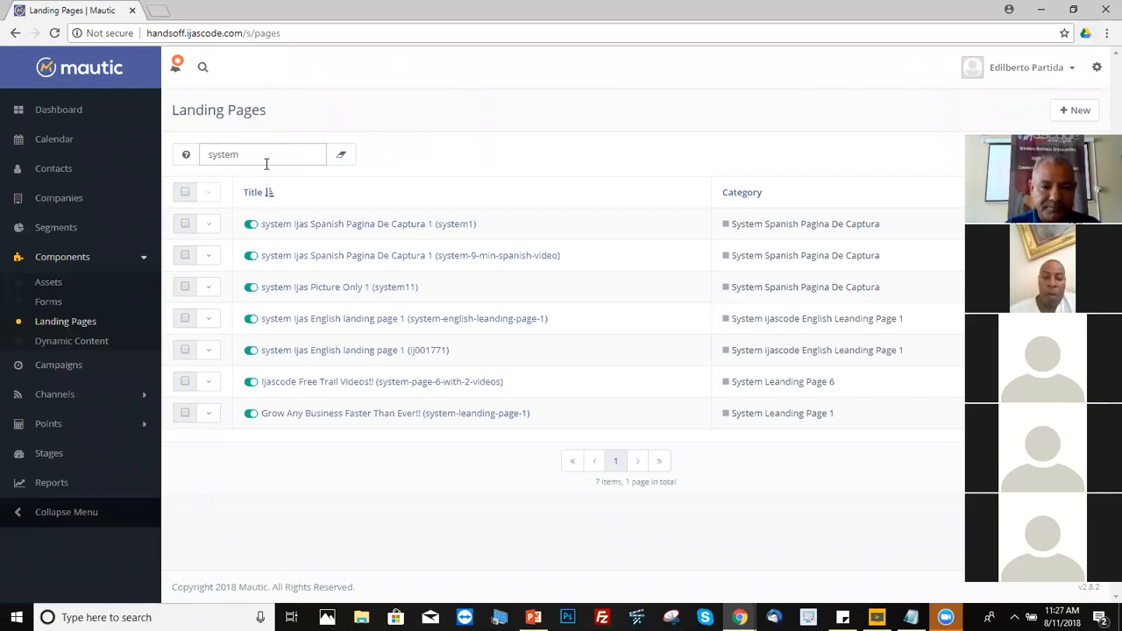
{"action": "key", "text": "BackSpace"}
{"action": "key", "text": "BackSpace"}
{"action": "key", "text": "BackSpace"}
{"action": "key", "text": "BackSpace"}
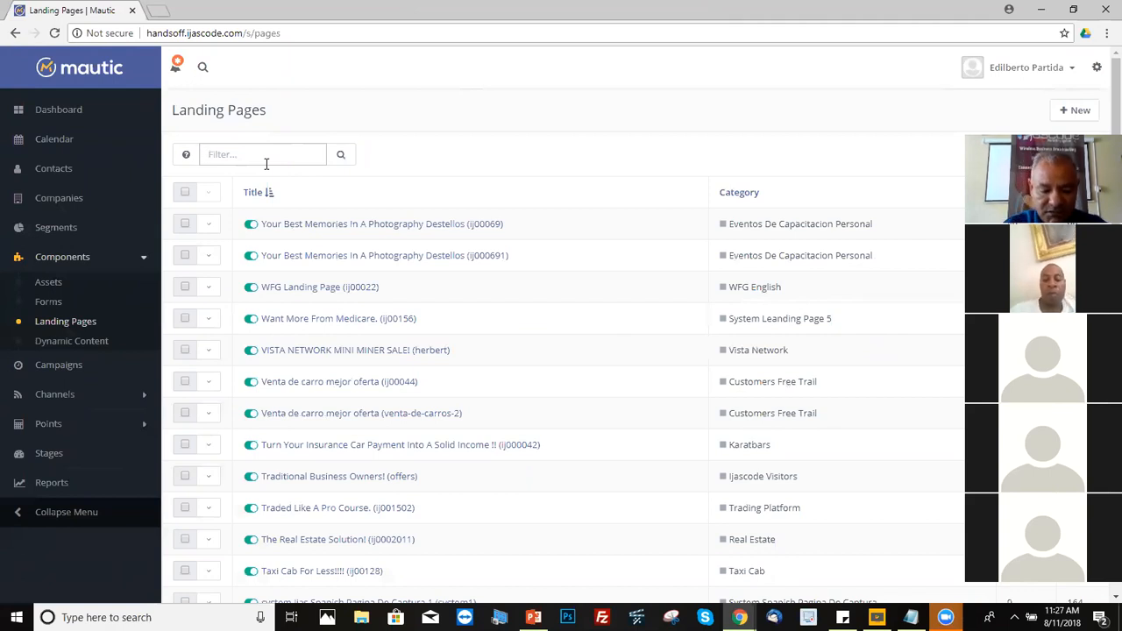
Step: Filter the landing pages list by 'ij00001'
{"action": "type", "text": "ij00"}
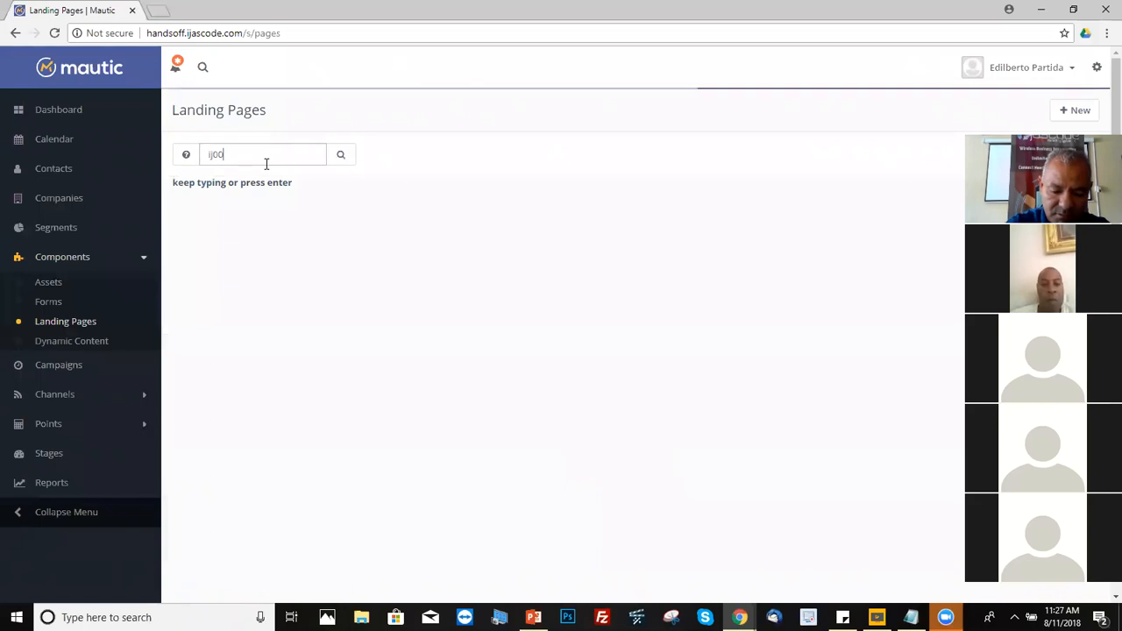
{"action": "type", "text": "001"}
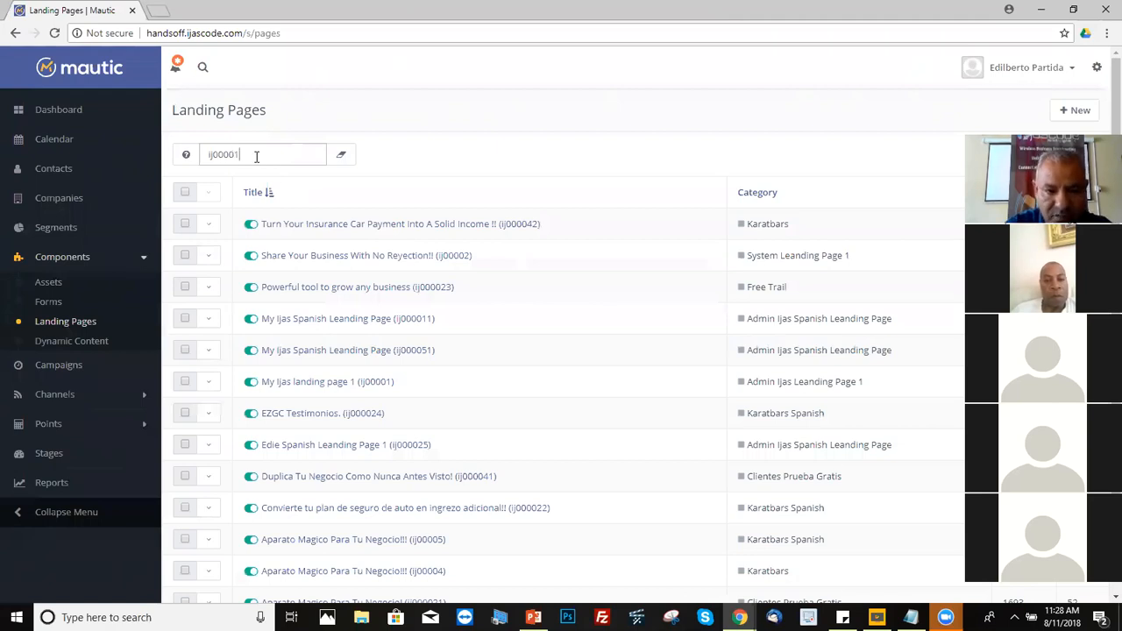
{"action": "key", "text": "Return"}
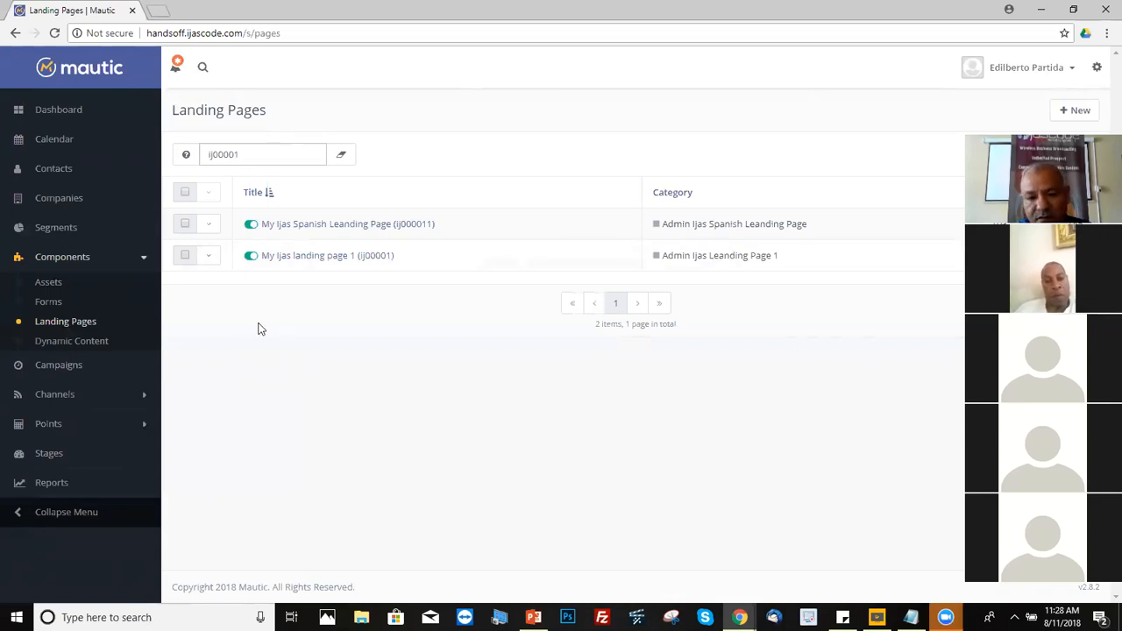
Step: Clone 'My Ijas landing page 1' from its row's actions menu
{"action": "left_click", "coordinate": [208, 260]}
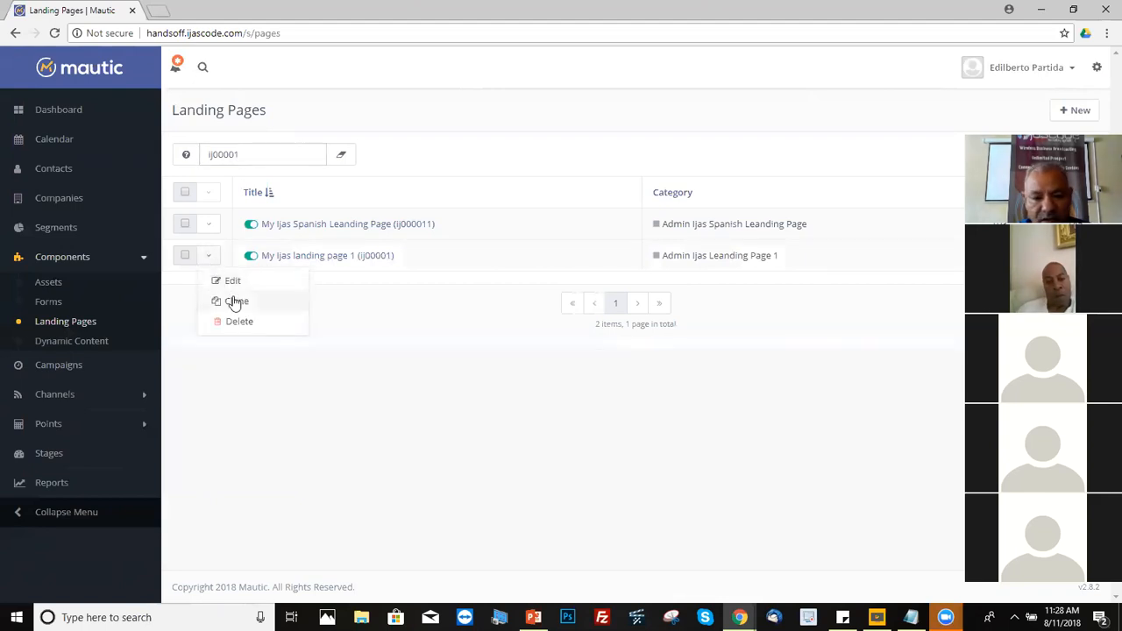
{"action": "left_click", "coordinate": [235, 301]}
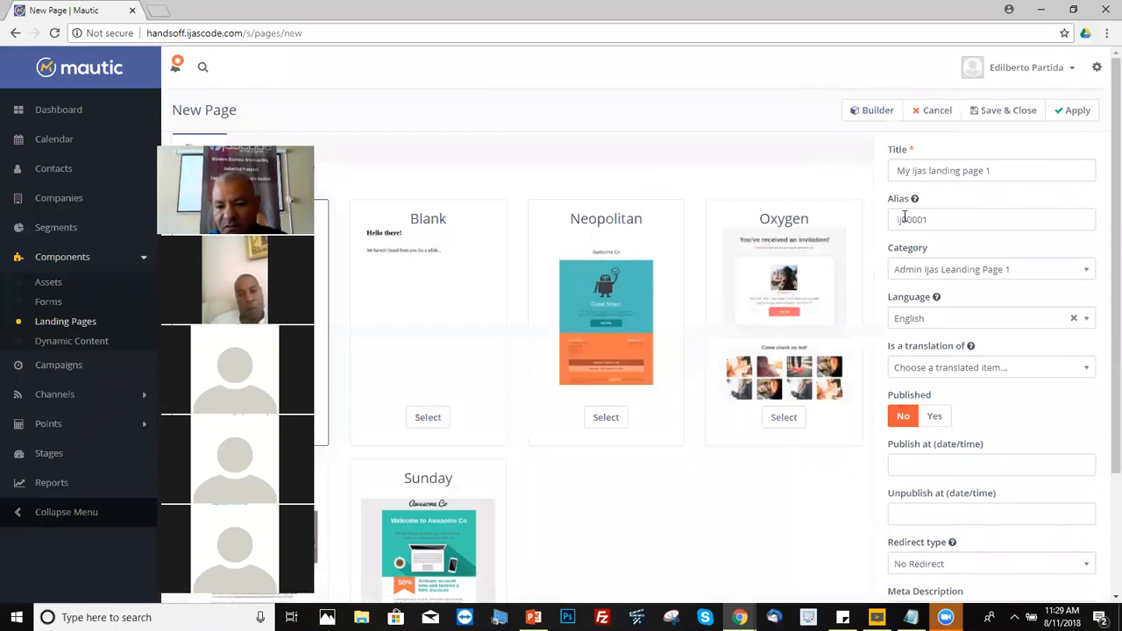
Step: Review the cloned page's alias 'ij00001'
{"action": "left_click", "coordinate": [932, 218]}
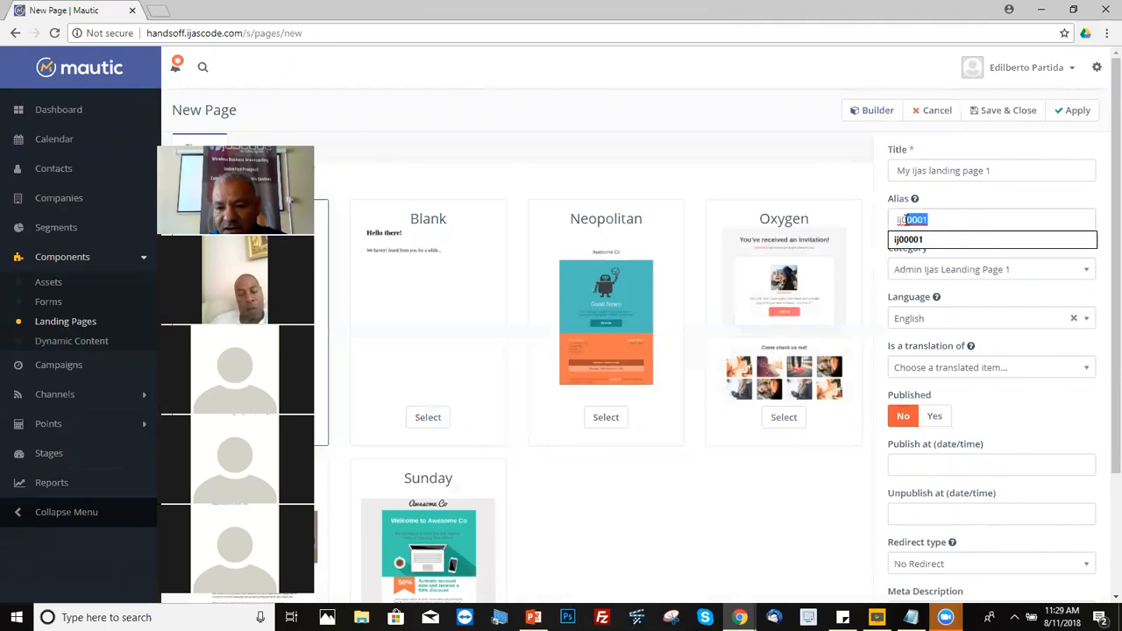
{"action": "left_click", "coordinate": [944, 216]}
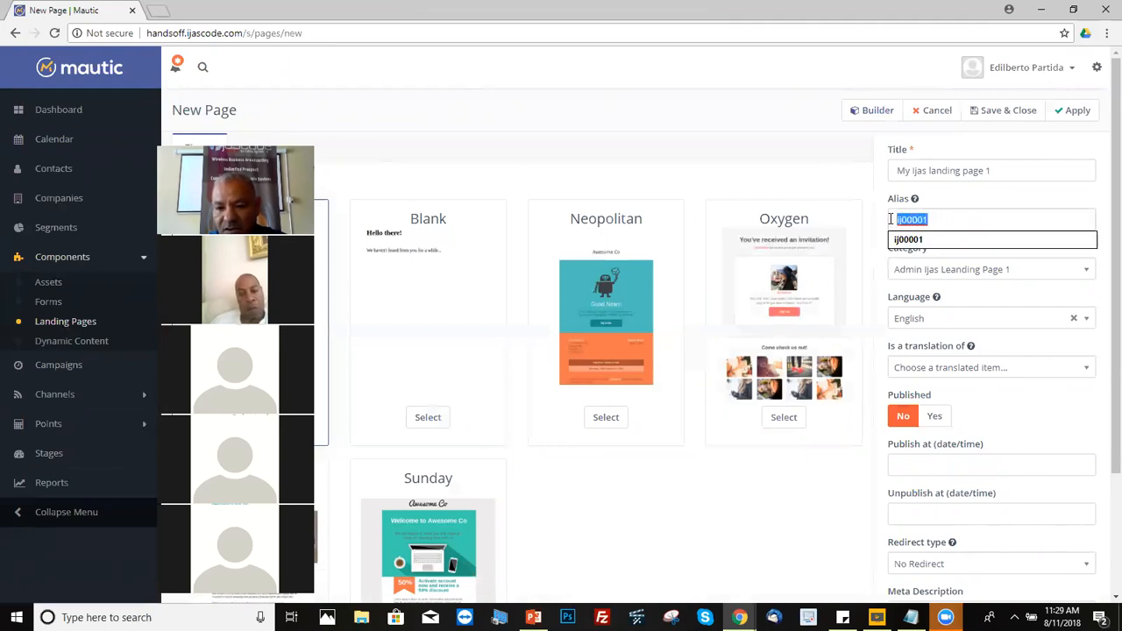
{"action": "double_click", "coordinate": [936, 219]}
{"action": "left_click", "coordinate": [939, 219]}
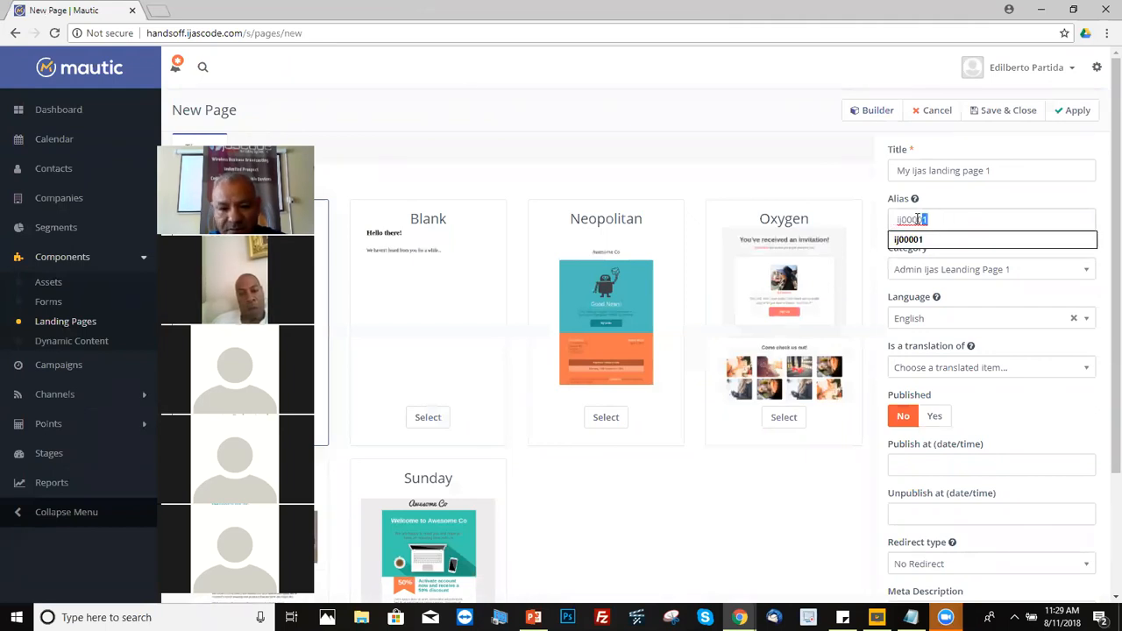
{"action": "left_click_drag", "start_coordinate": [912, 221], "coordinate": [898, 223]}
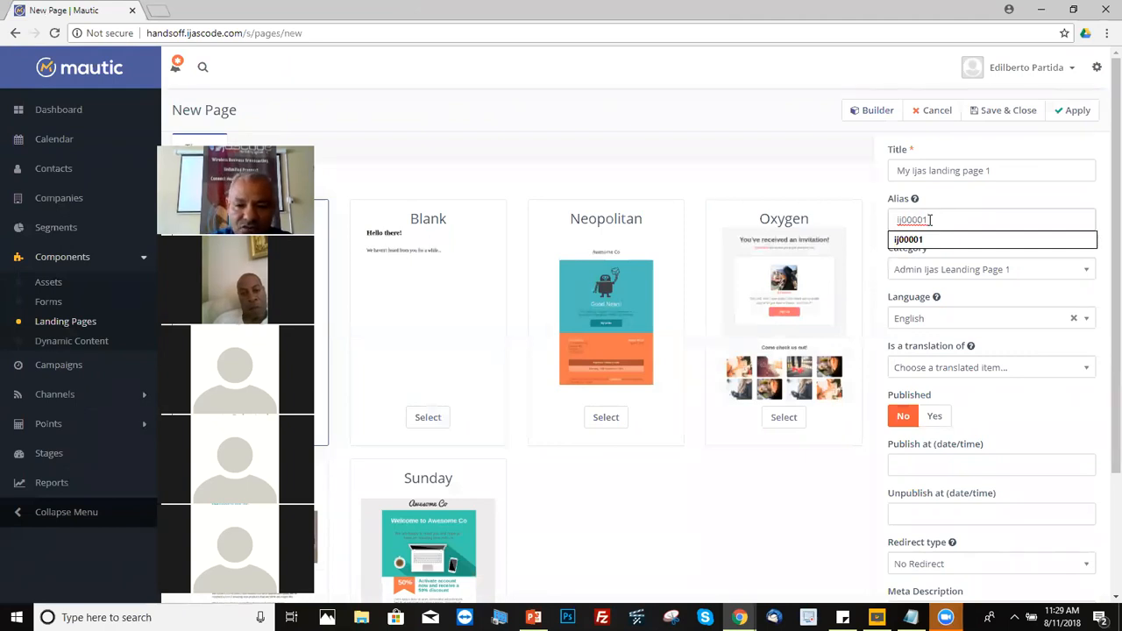
{"action": "left_click_drag", "start_coordinate": [931, 220], "coordinate": [872, 230]}
{"action": "left_click", "coordinate": [899, 222]}
{"action": "left_click", "coordinate": [948, 221]}
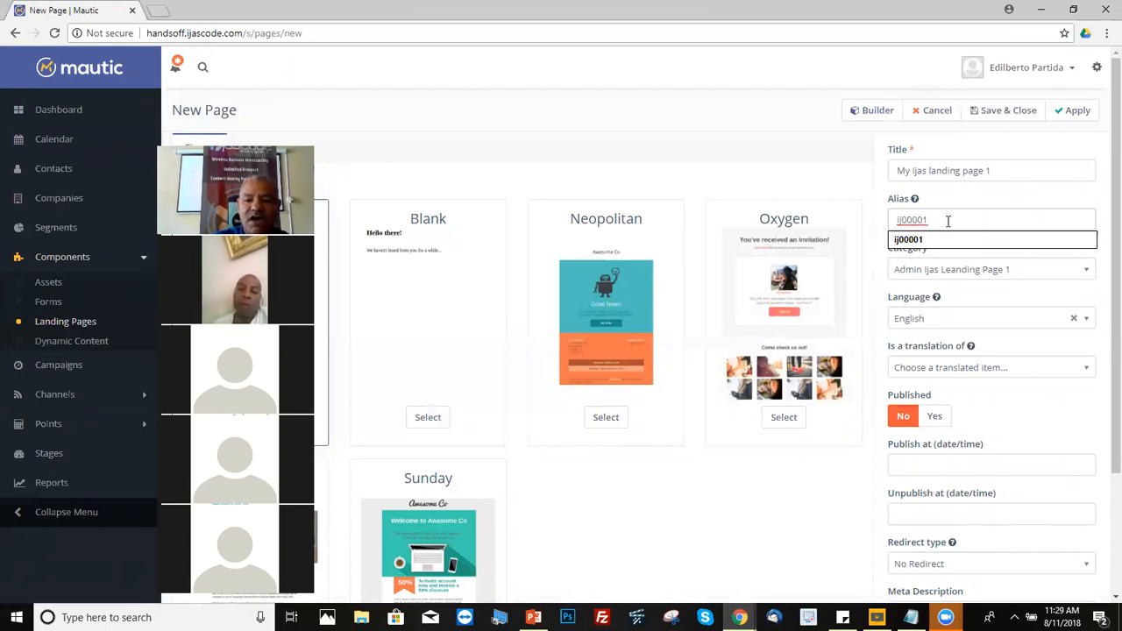
{"action": "mouse_move", "coordinate": [895, 204]}
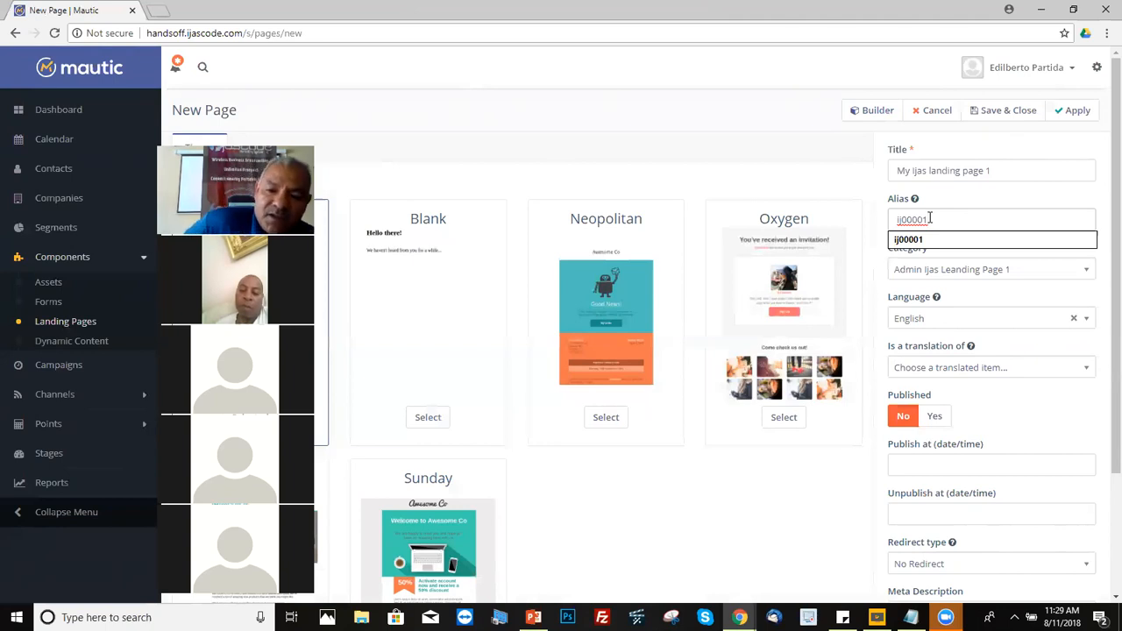
{"action": "left_click_drag", "start_coordinate": [931, 218], "coordinate": [875, 228]}
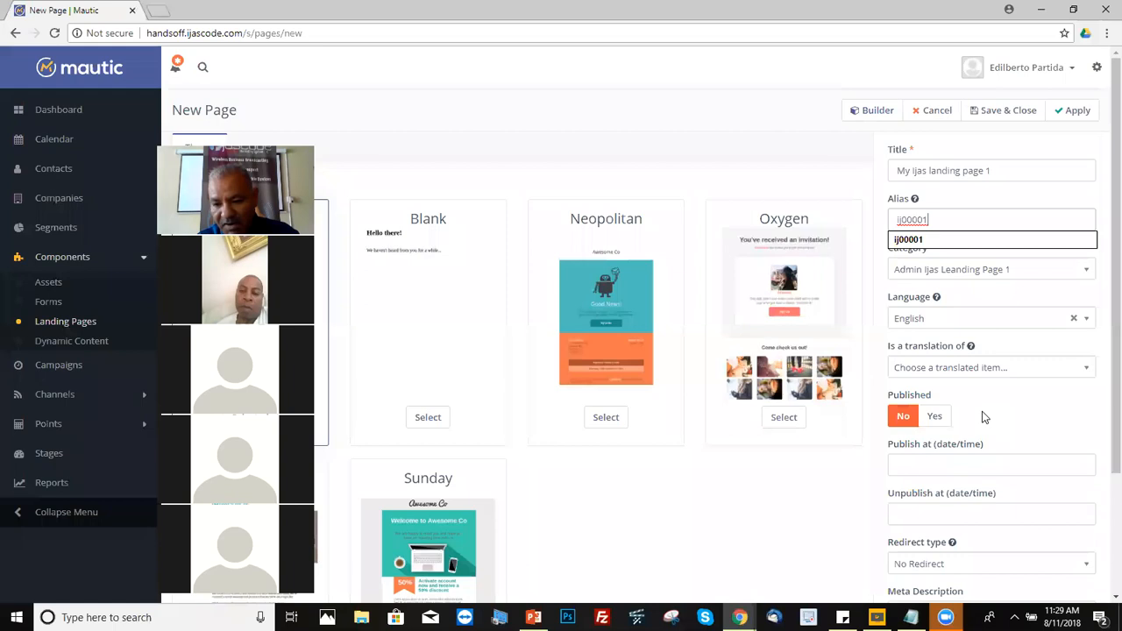
Step: Set the cloned page's Published toggle to Yes
{"action": "left_click", "coordinate": [936, 418]}
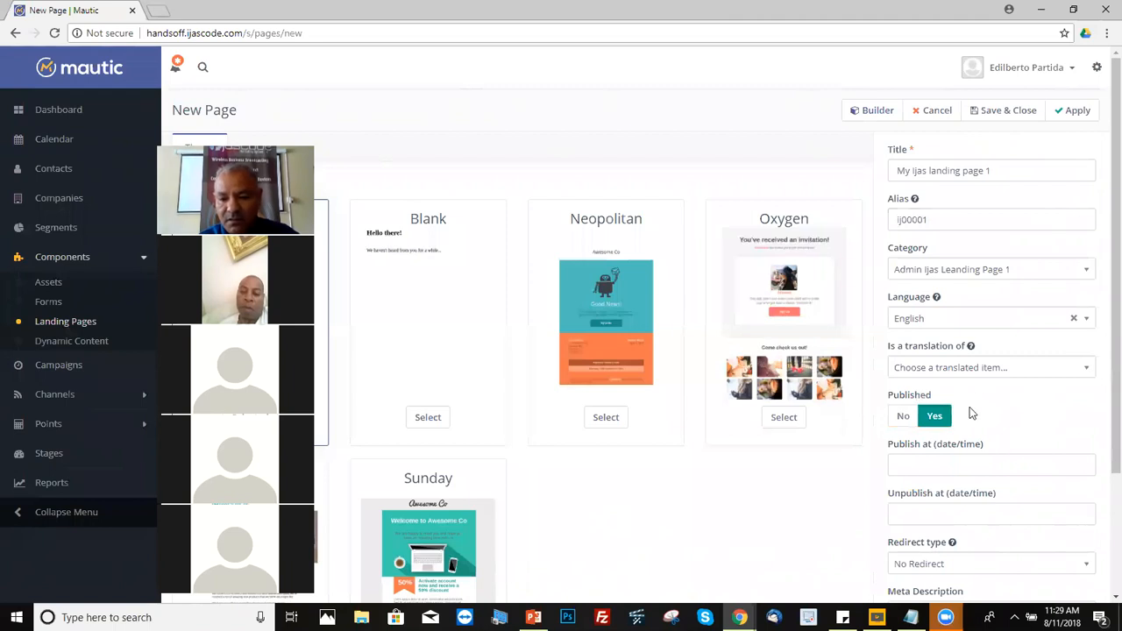
{"action": "left_click", "coordinate": [905, 419]}
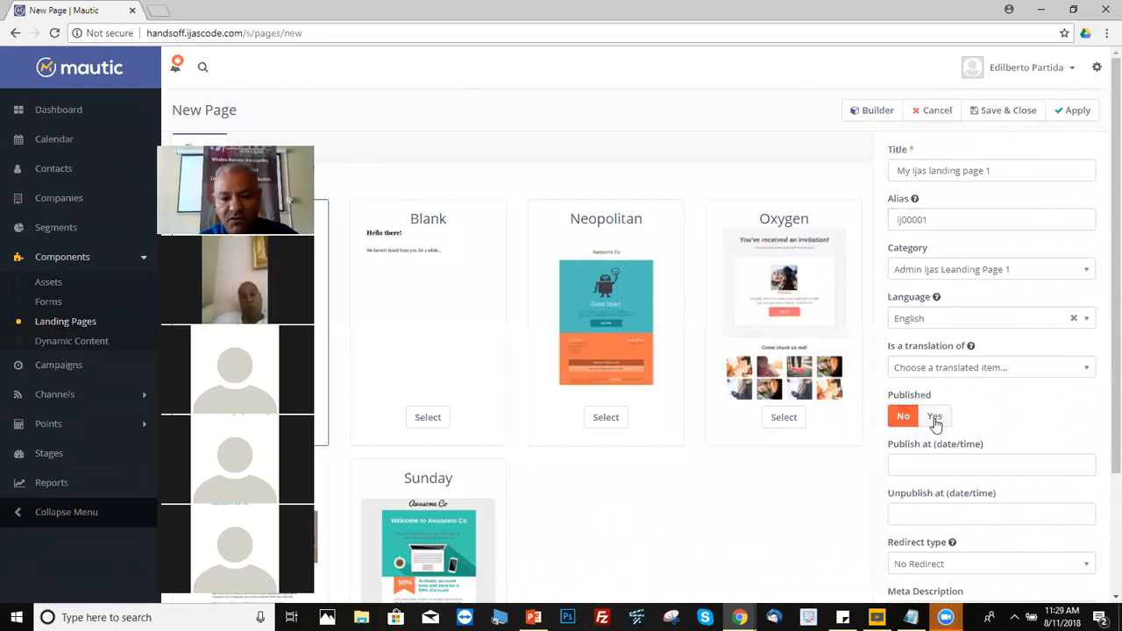
{"action": "left_click", "coordinate": [936, 419]}
{"action": "left_click", "coordinate": [944, 218]}
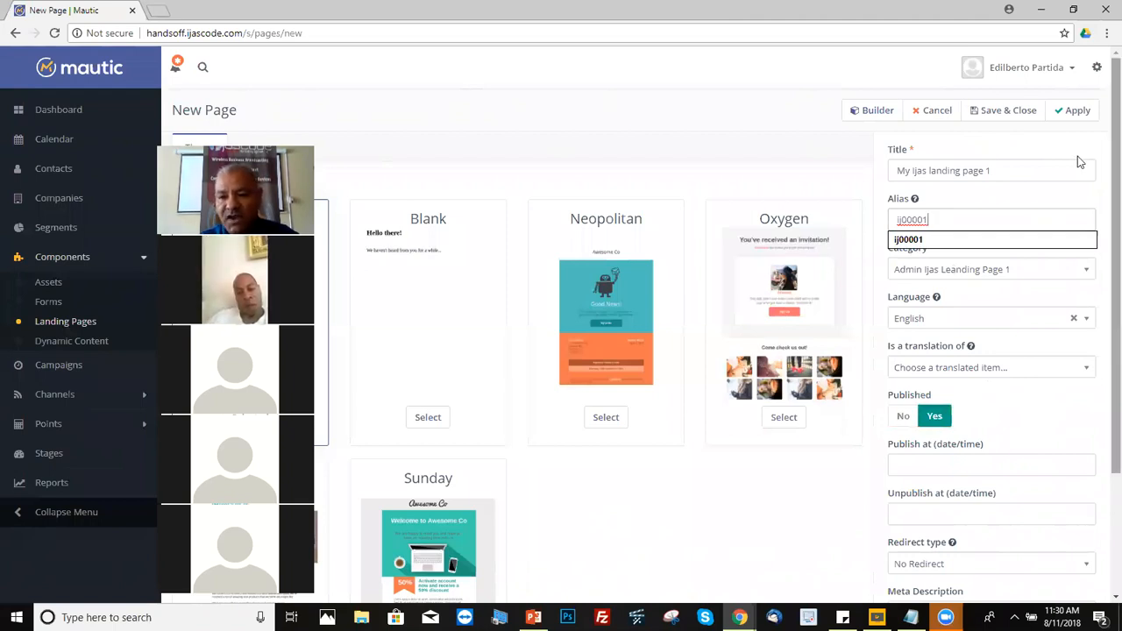
Step: Save and close the cloned 'My Ijas landing page 1'
{"action": "left_click", "coordinate": [1009, 112]}
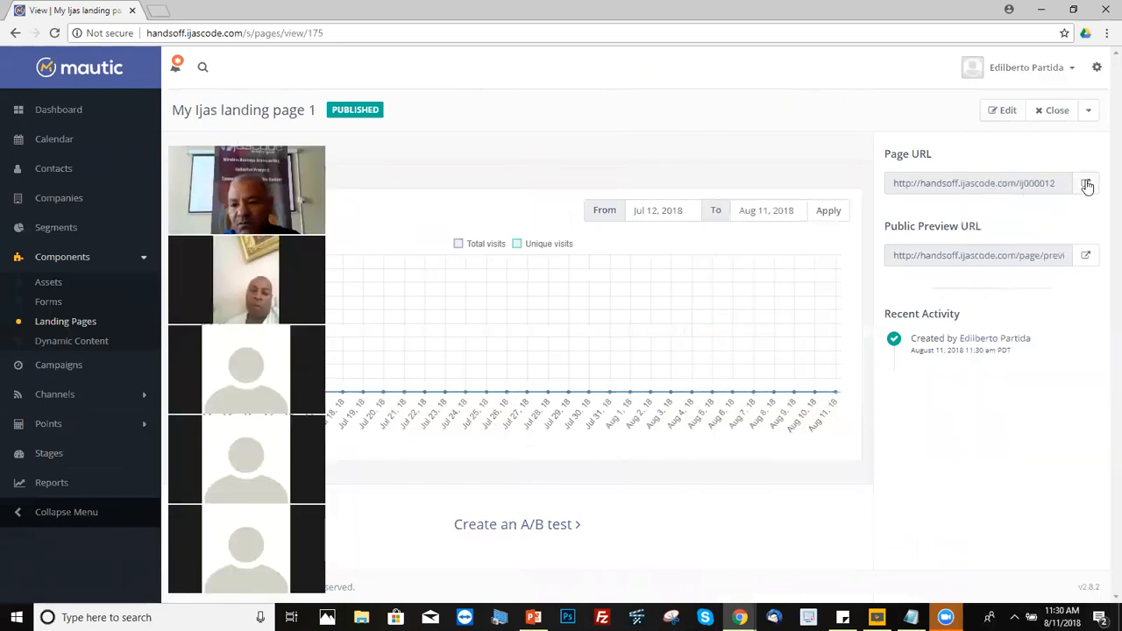
{"action": "left_click", "coordinate": [1086, 187]}
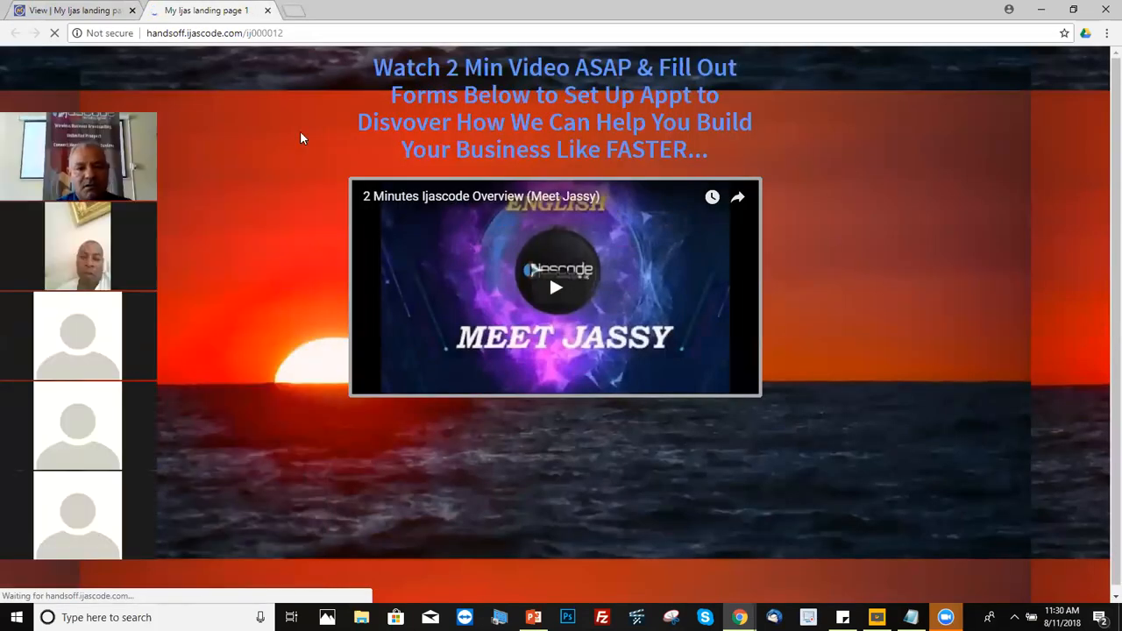
{"action": "left_click_drag", "start_coordinate": [1115, 195], "coordinate": [1094, 155]}
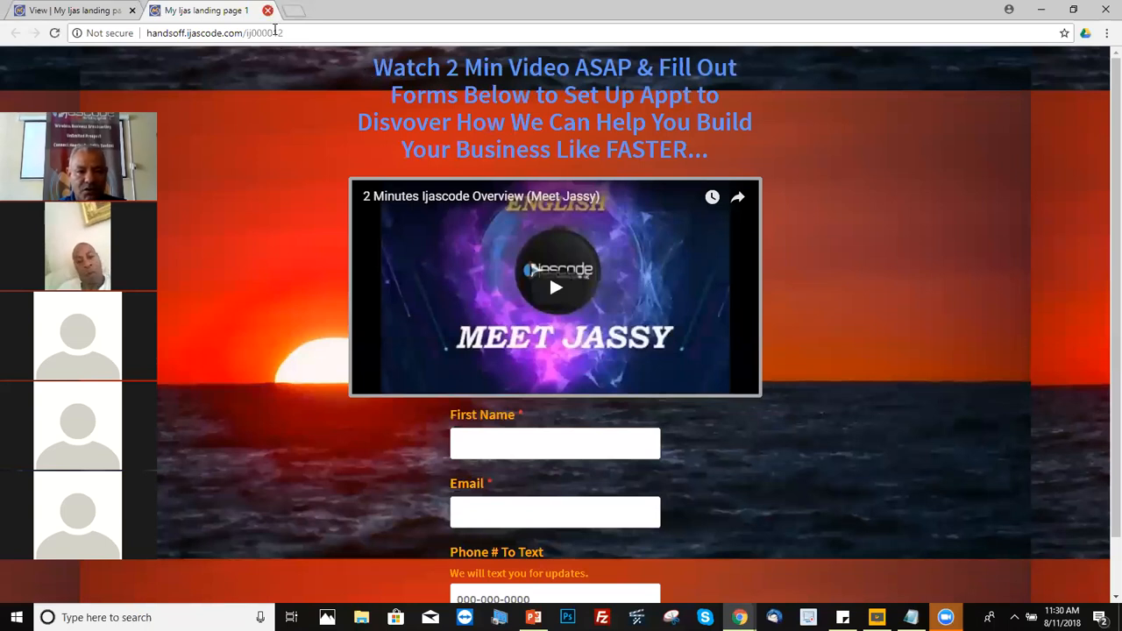
{"action": "left_click", "coordinate": [267, 10]}
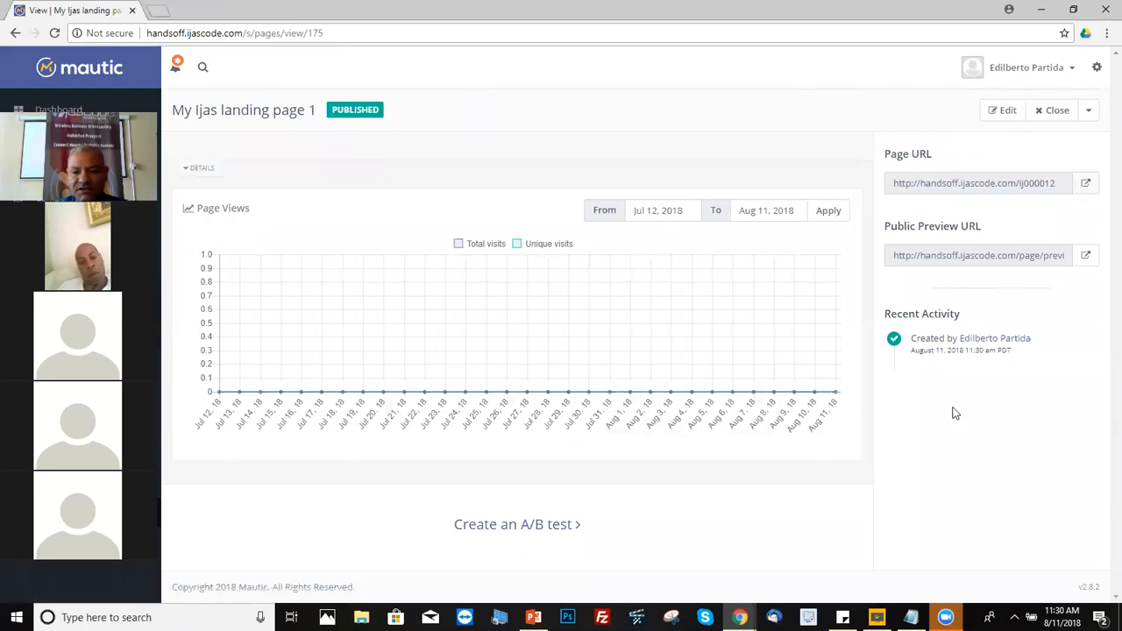
Step: Edit the landing page, check its alias ij000012, and launch the Builder
{"action": "left_click", "coordinate": [1007, 112]}
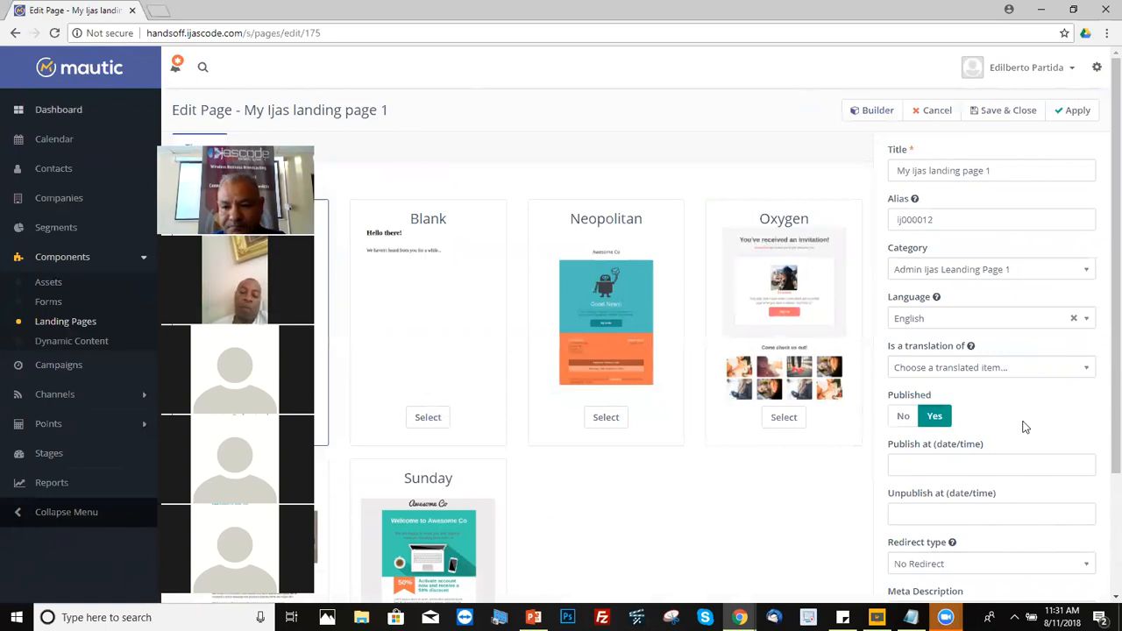
{"action": "double_click", "coordinate": [964, 222]}
{"action": "left_click", "coordinate": [980, 215]}
{"action": "left_click_drag", "start_coordinate": [958, 213], "coordinate": [898, 210]}
{"action": "left_click", "coordinate": [950, 217]}
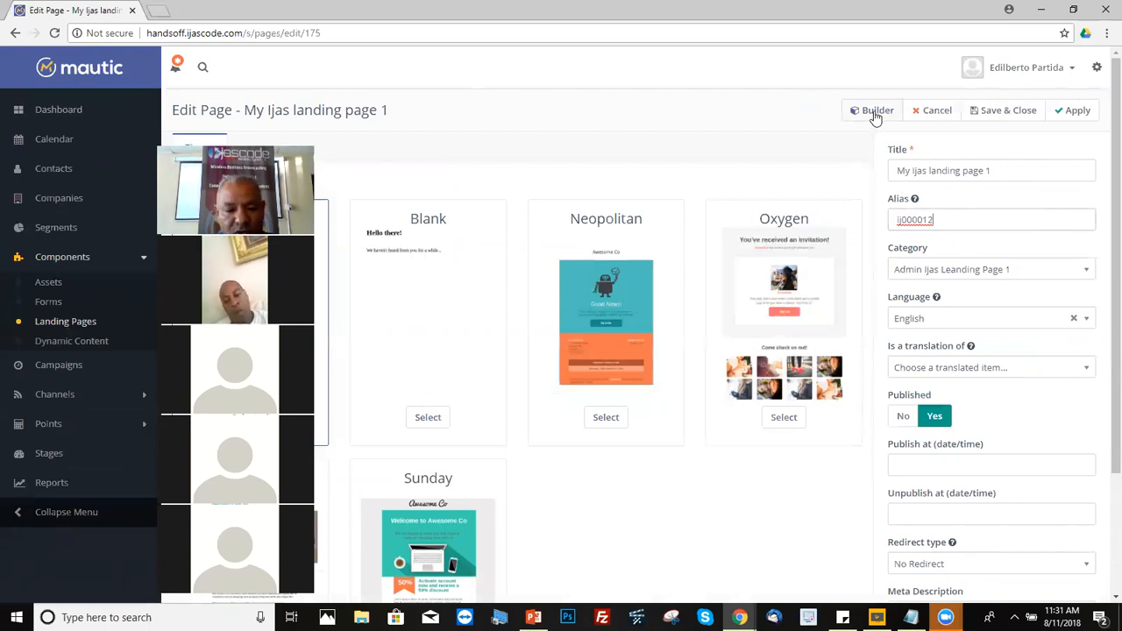
{"action": "left_click", "coordinate": [874, 113]}
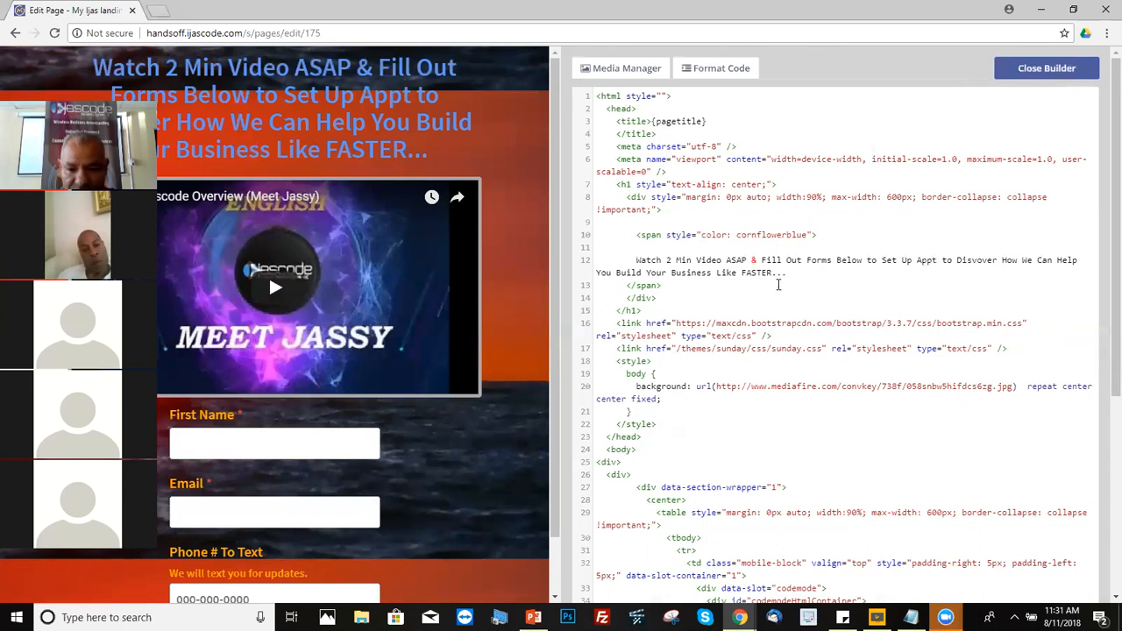
Step: Replace 'FASTER' with 'Faster' at the end of the line 12 headline
{"action": "left_click_drag", "start_coordinate": [772, 273], "coordinate": [682, 263]}
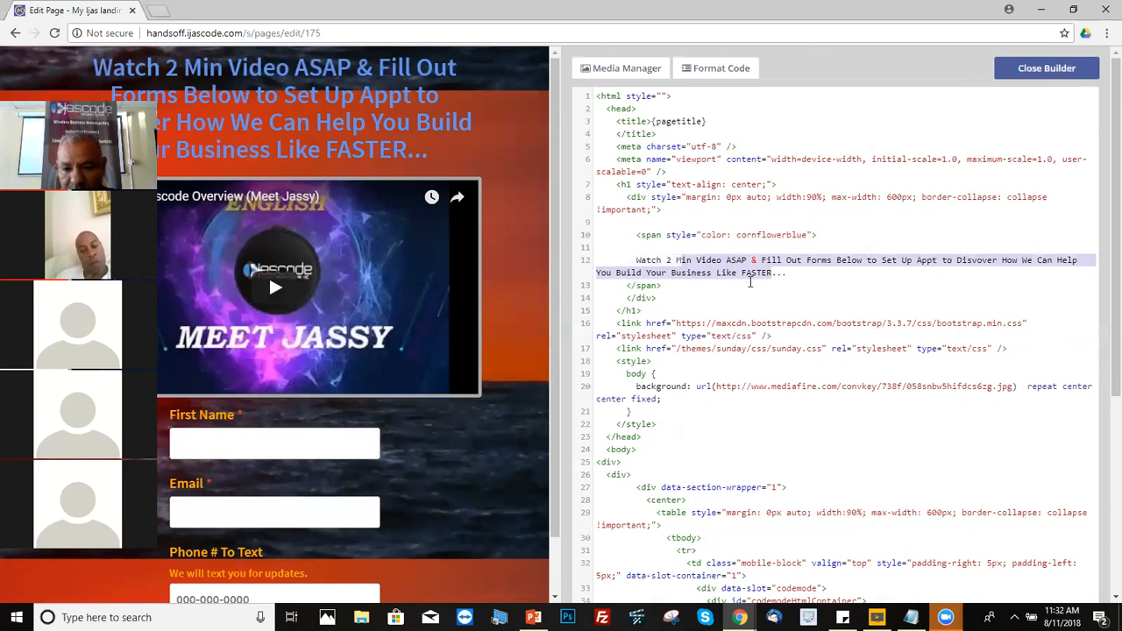
{"action": "left_click", "coordinate": [771, 275]}
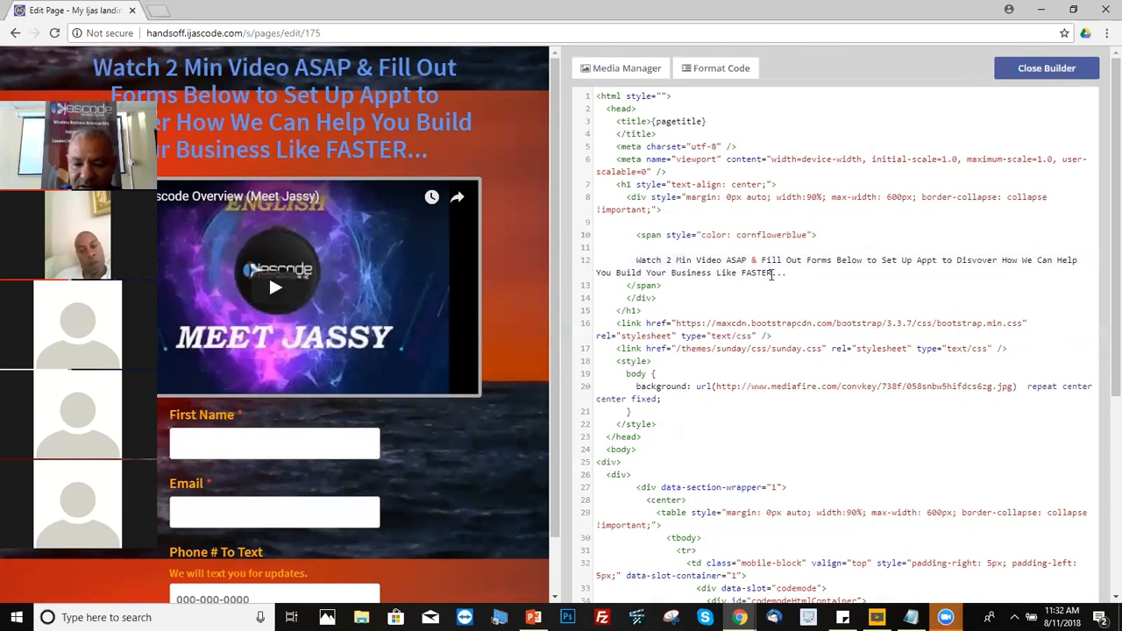
{"action": "key", "text": "BackSpace"}
{"action": "type", "text": "Eddie"}
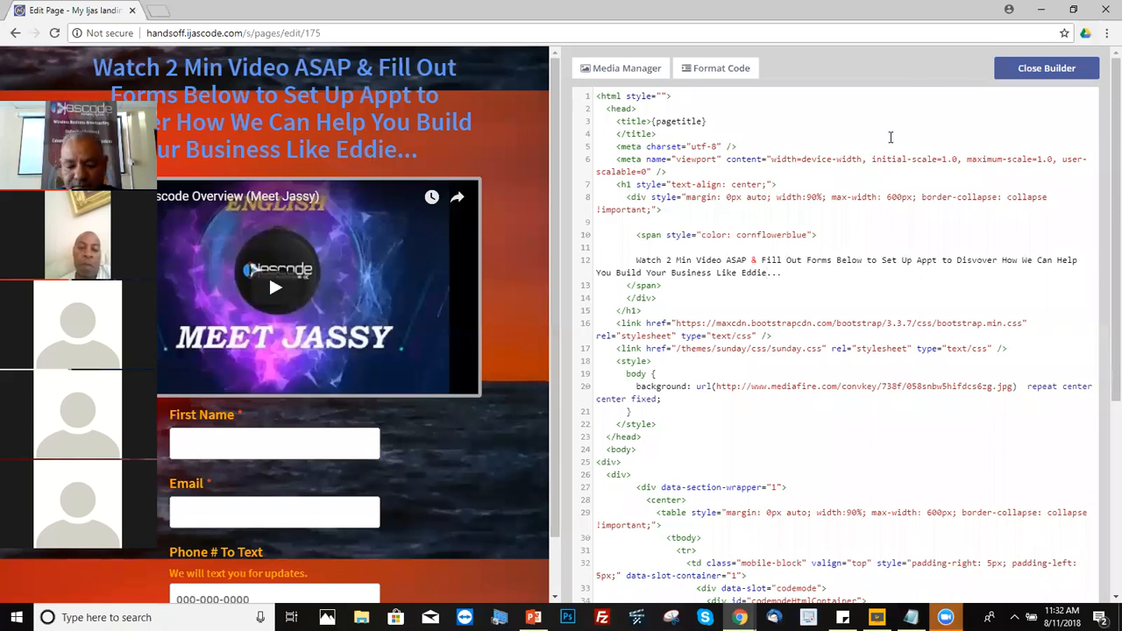
{"action": "key", "text": "BackSpace"}
{"action": "key", "text": "BackSpace"}
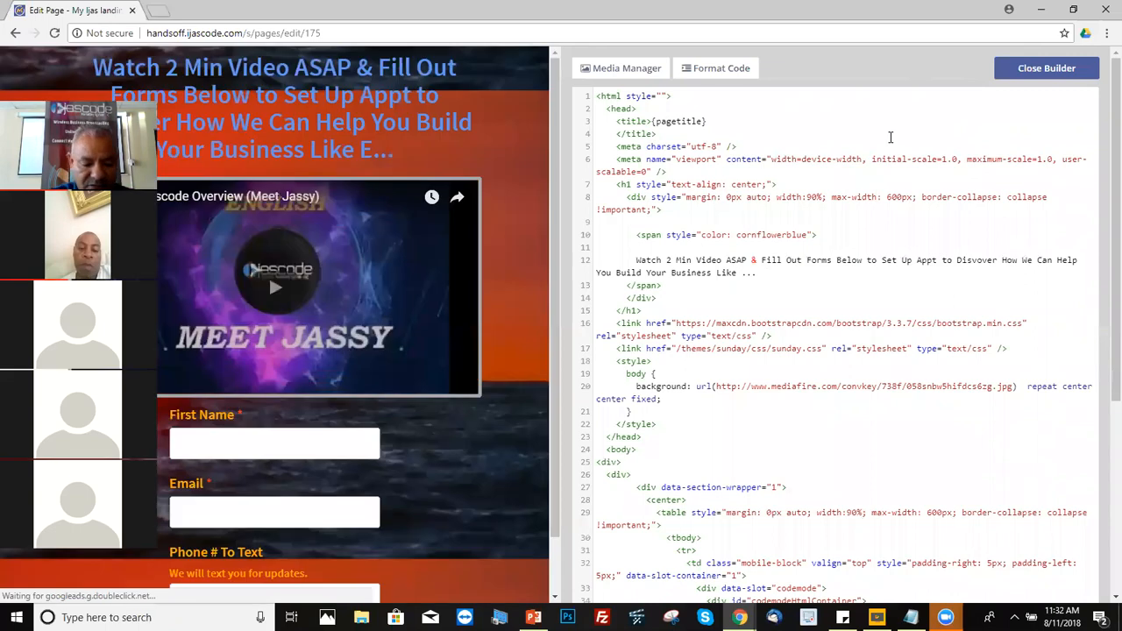
{"action": "type", "text": "Faster"}
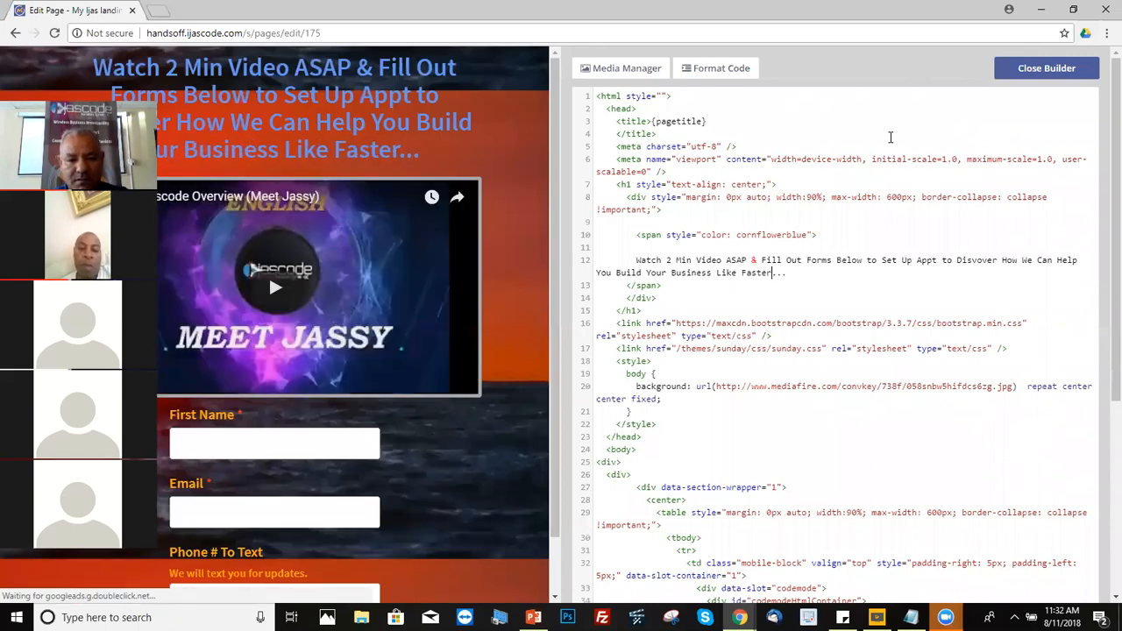
Step: Select the YouTube URL in the video iframe code around line 39
{"action": "scroll", "coordinate": [1102, 304], "scroll_direction": "down", "scroll_amount": 1}
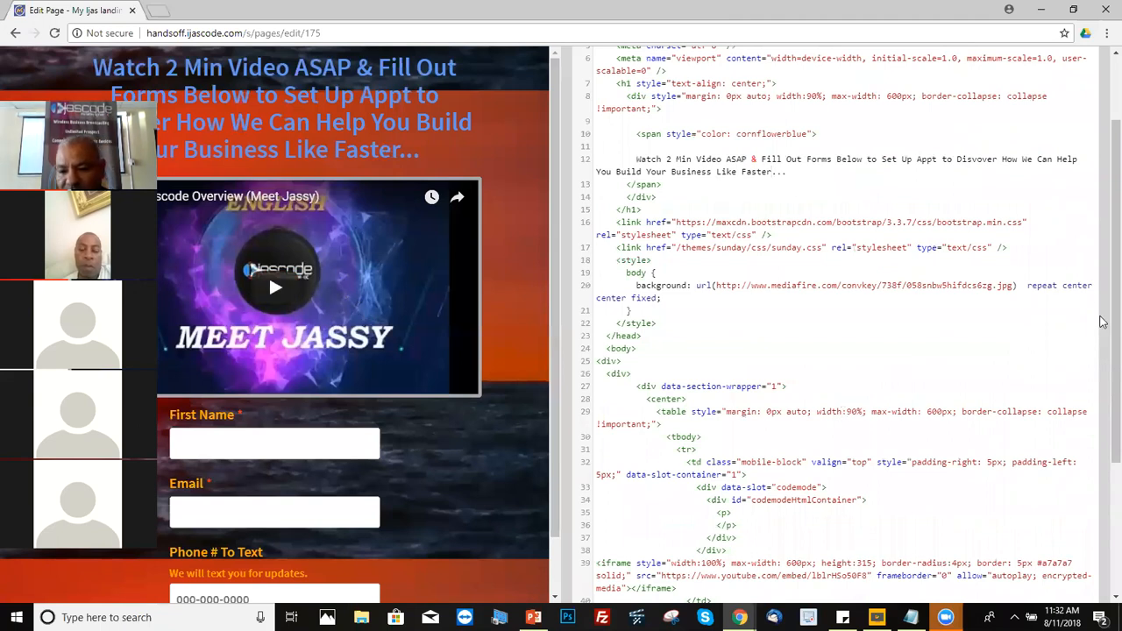
{"action": "scroll", "coordinate": [1101, 368], "scroll_direction": "down", "scroll_amount": 1}
{"action": "scroll", "coordinate": [1102, 375], "scroll_direction": "up", "scroll_amount": 1}
{"action": "scroll", "coordinate": [896, 505], "scroll_direction": "down", "scroll_amount": 3}
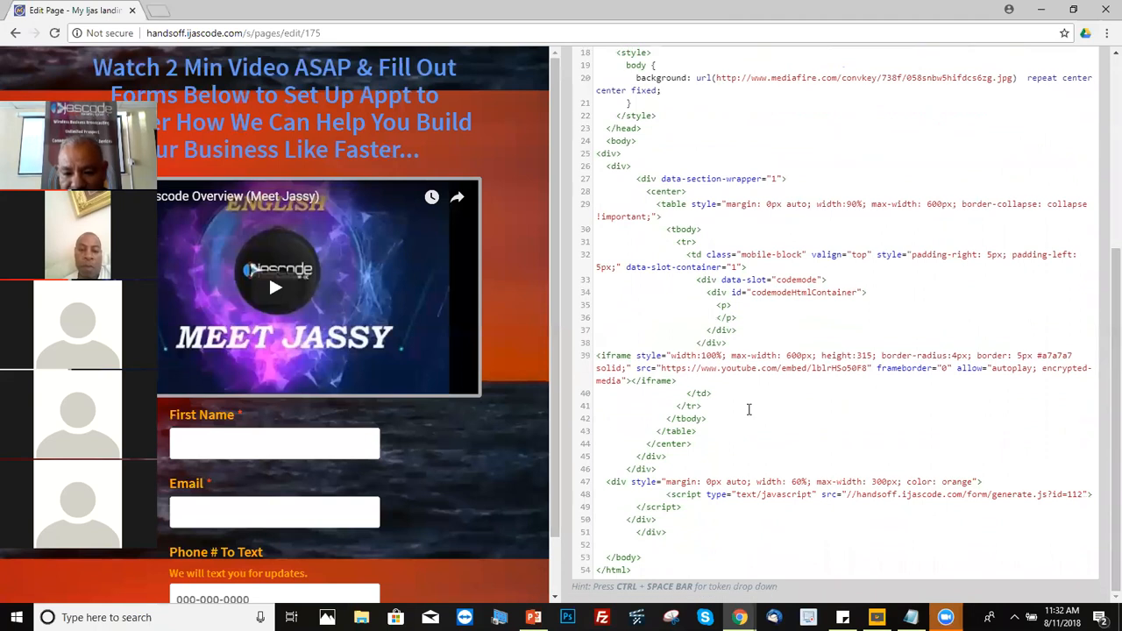
{"action": "left_click_drag", "start_coordinate": [661, 368], "coordinate": [780, 368]}
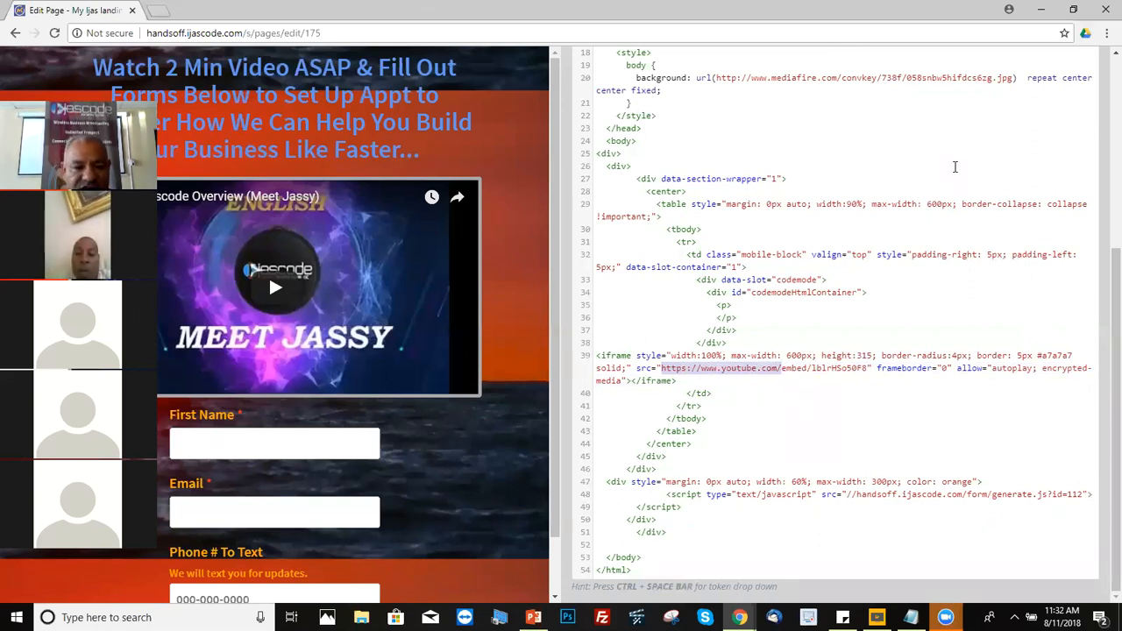
Step: Open a new Chrome window from the taskbar icon
{"action": "left_click", "coordinate": [1053, 7]}
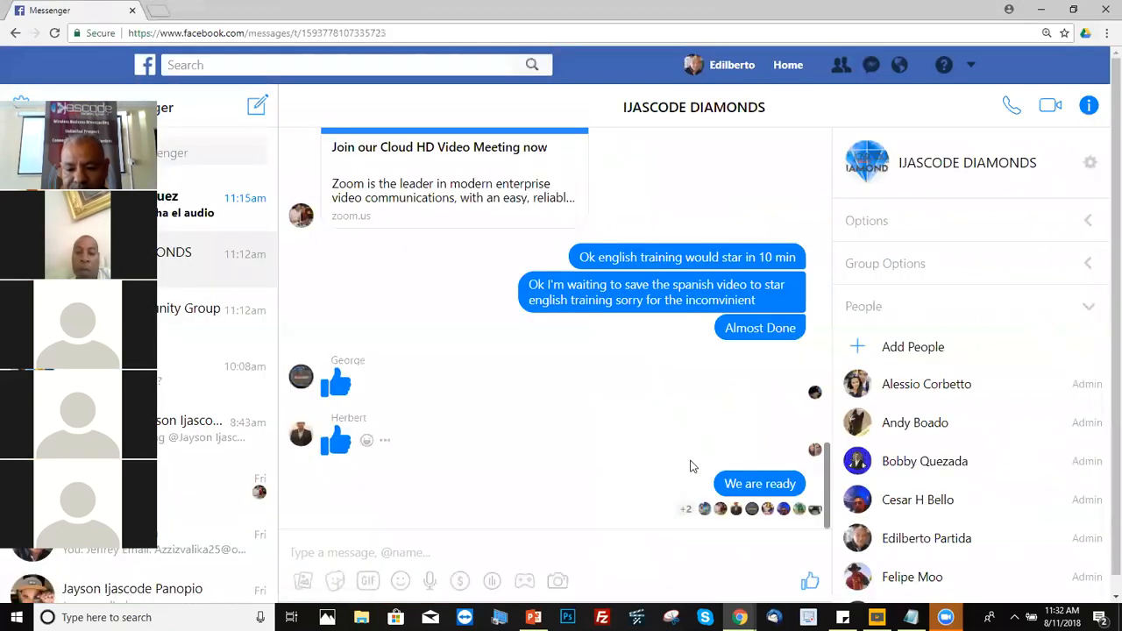
{"action": "right_click", "coordinate": [739, 617]}
{"action": "left_click", "coordinate": [701, 487]}
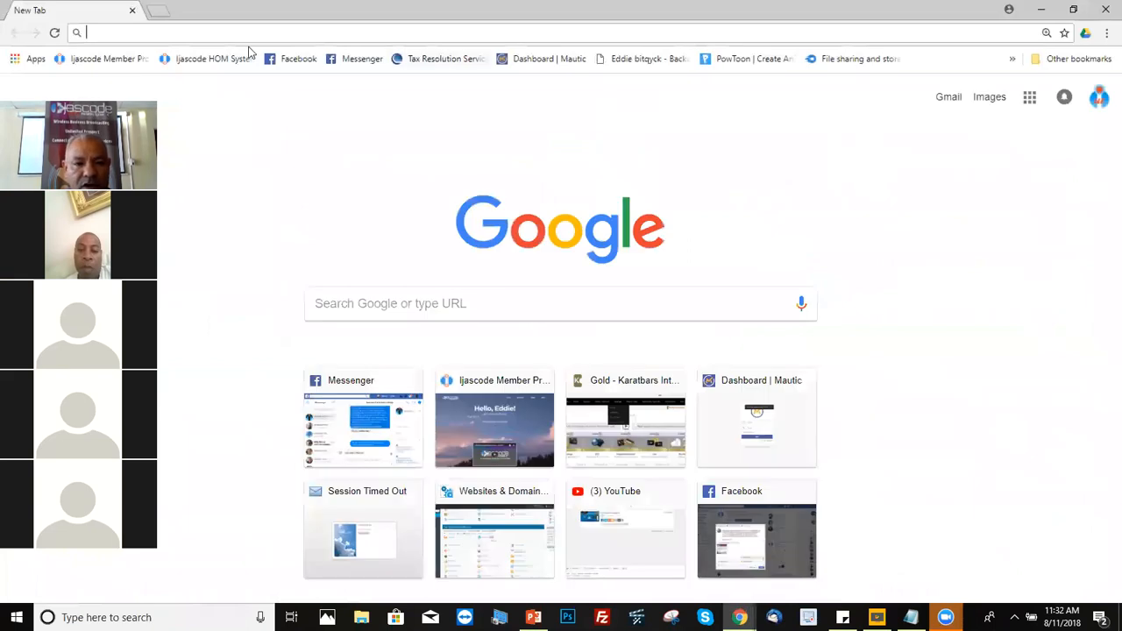
Step: Search YouTube for 'ijascode' and open the '2 Minutos Ijascode Overview - Spanish' video
{"action": "type", "text": "youtube"}
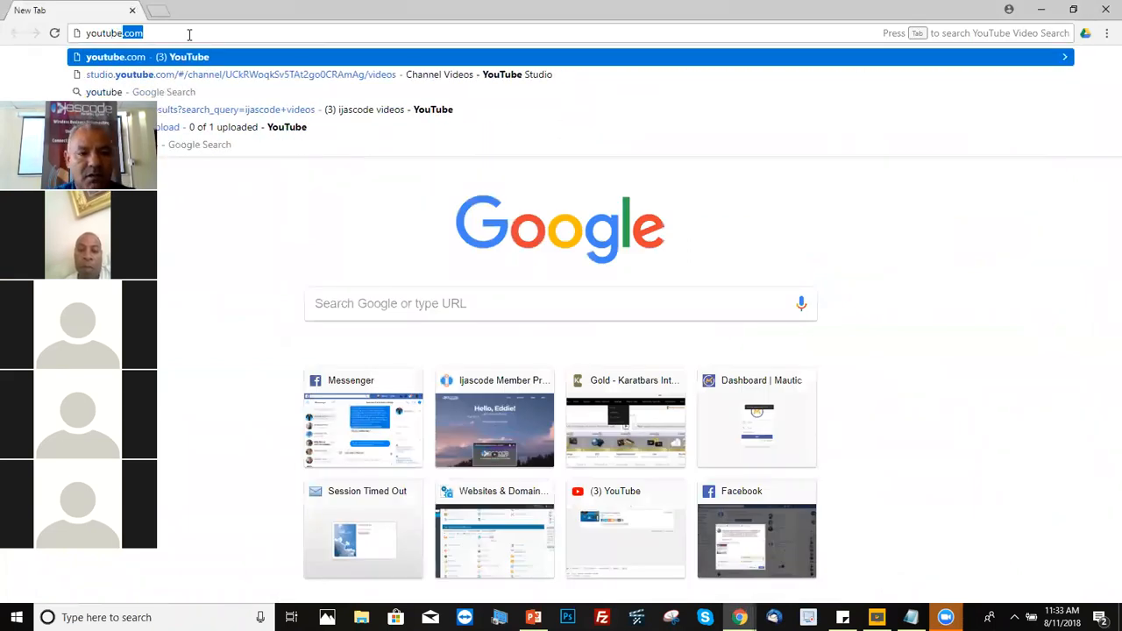
{"action": "left_click", "coordinate": [190, 57]}
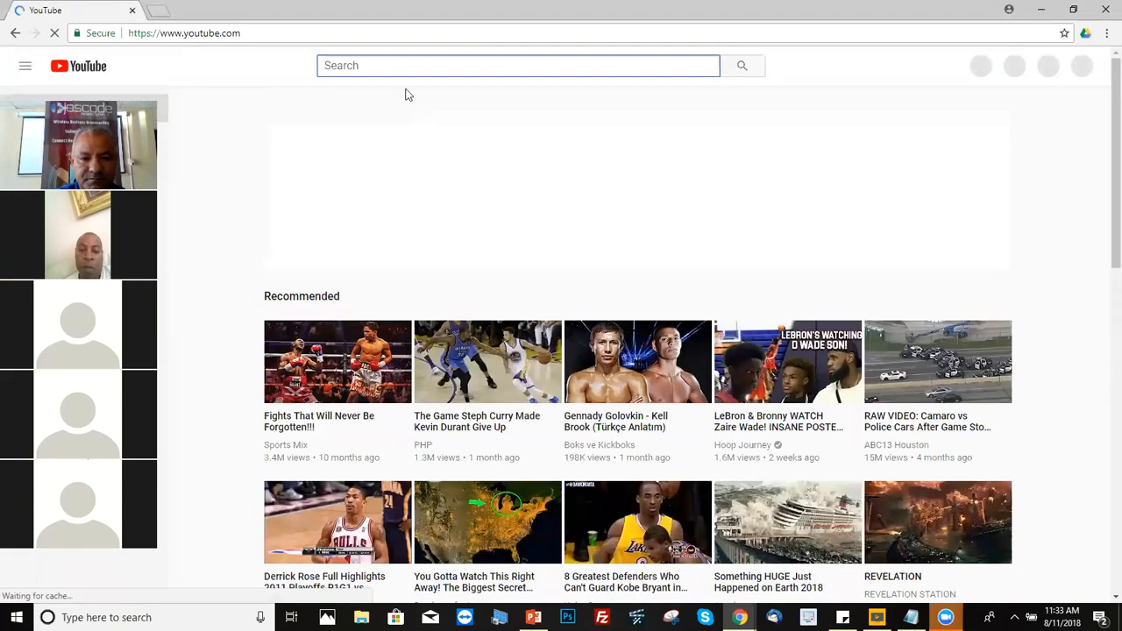
{"action": "type", "text": "ij"}
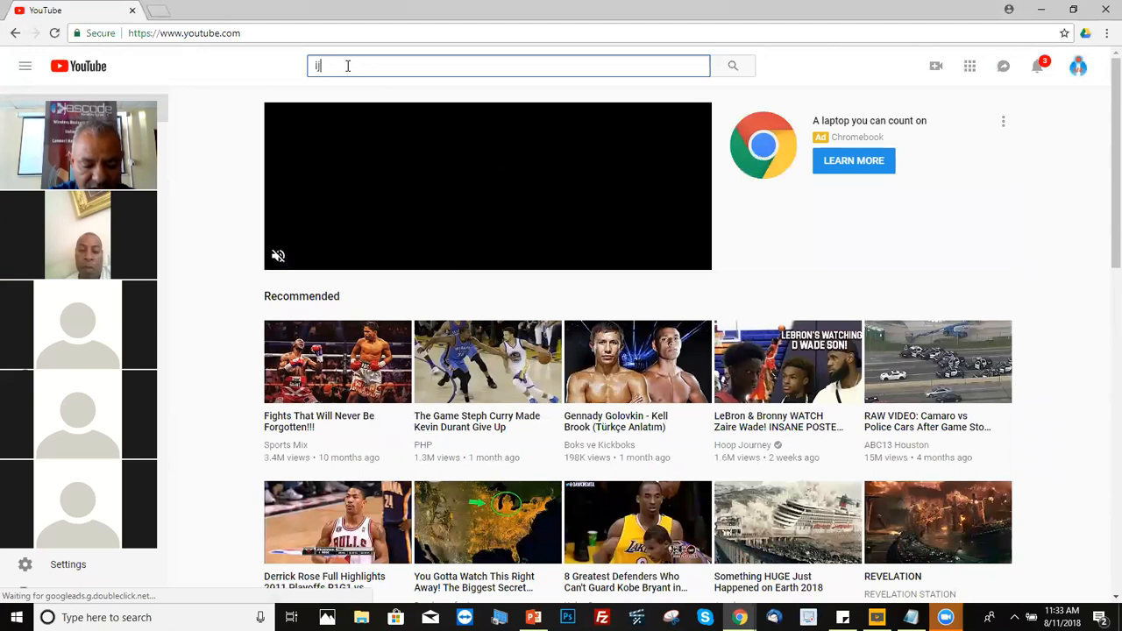
{"action": "type", "text": "ascode"}
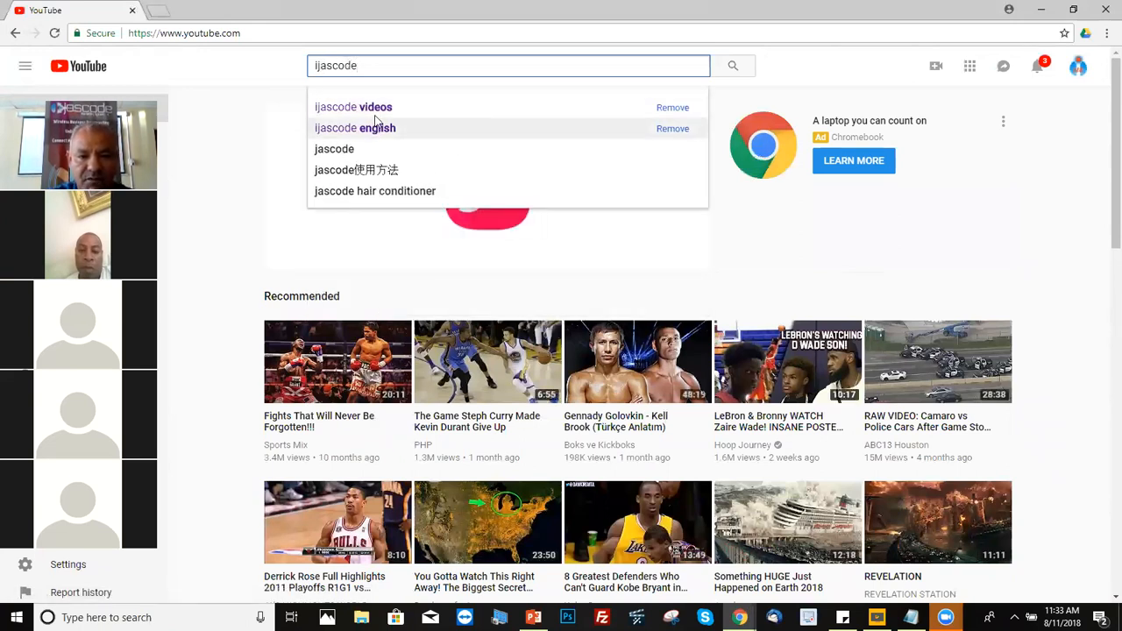
{"action": "left_click", "coordinate": [377, 112]}
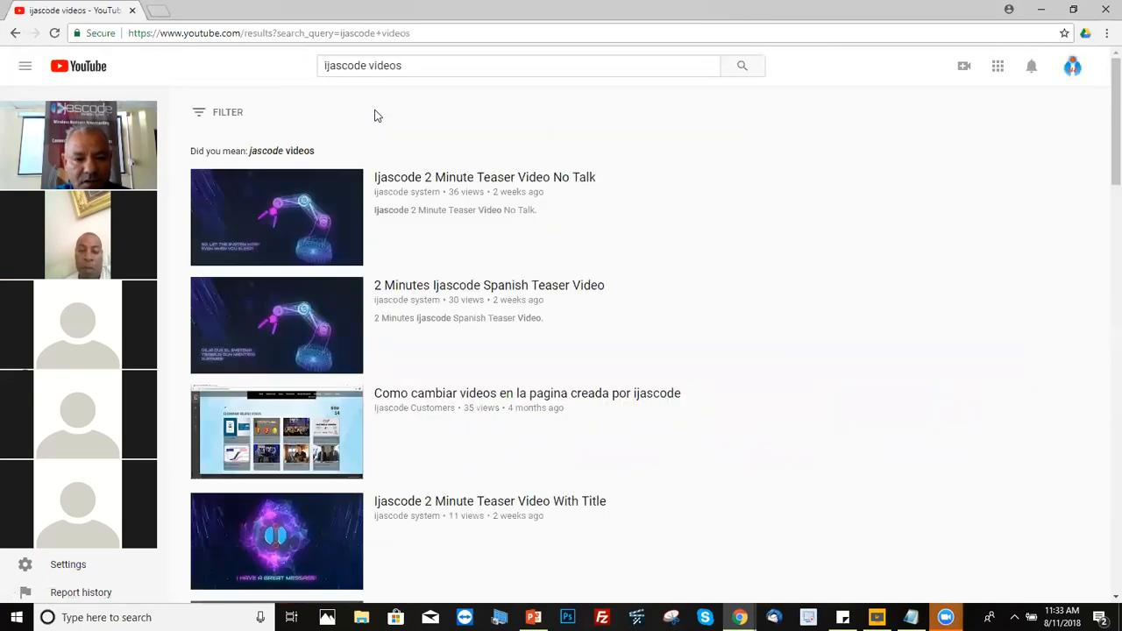
{"action": "left_click_drag", "start_coordinate": [1101, 185], "coordinate": [1103, 275]}
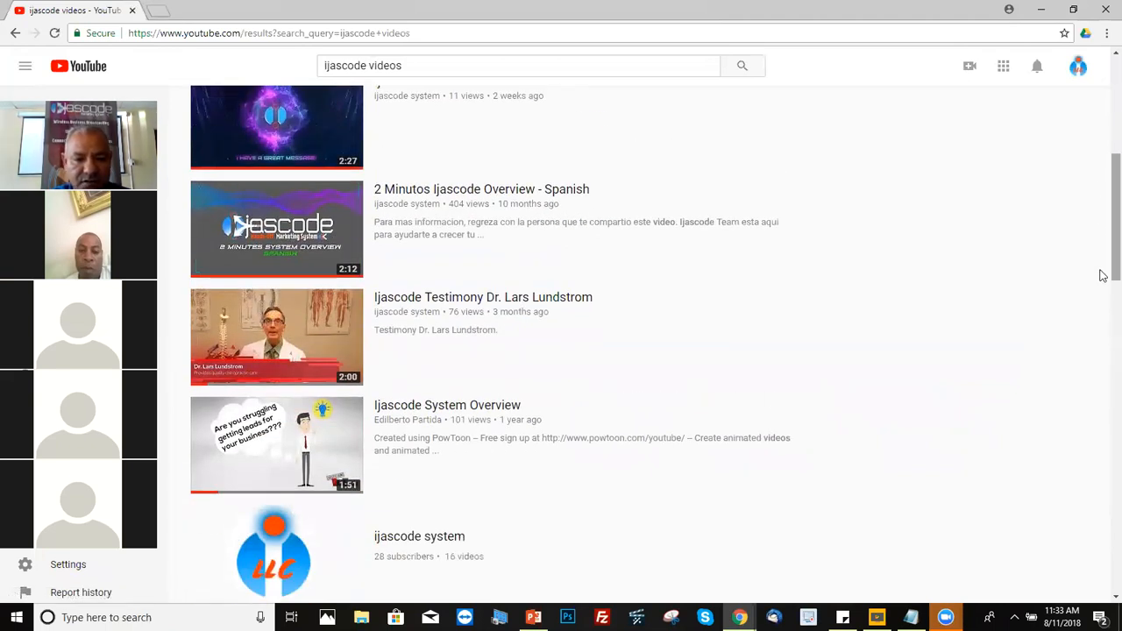
{"action": "left_click", "coordinate": [233, 232]}
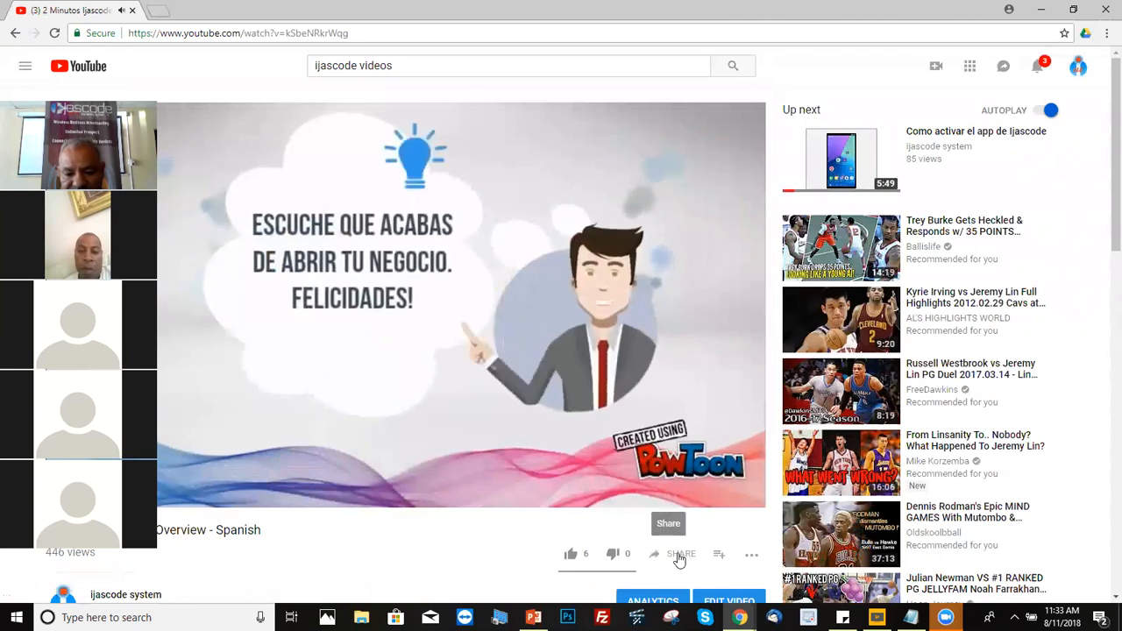
Step: Copy the video's YouTube embed code with Show suggested videos turned off
{"action": "left_click", "coordinate": [676, 555]}
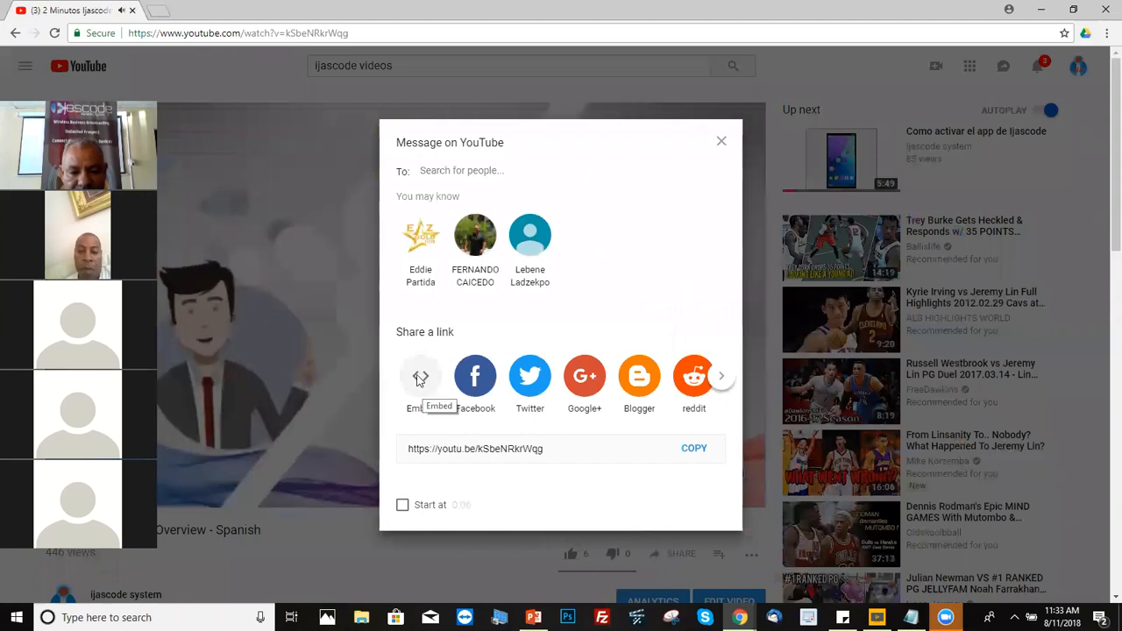
{"action": "left_click", "coordinate": [421, 377]}
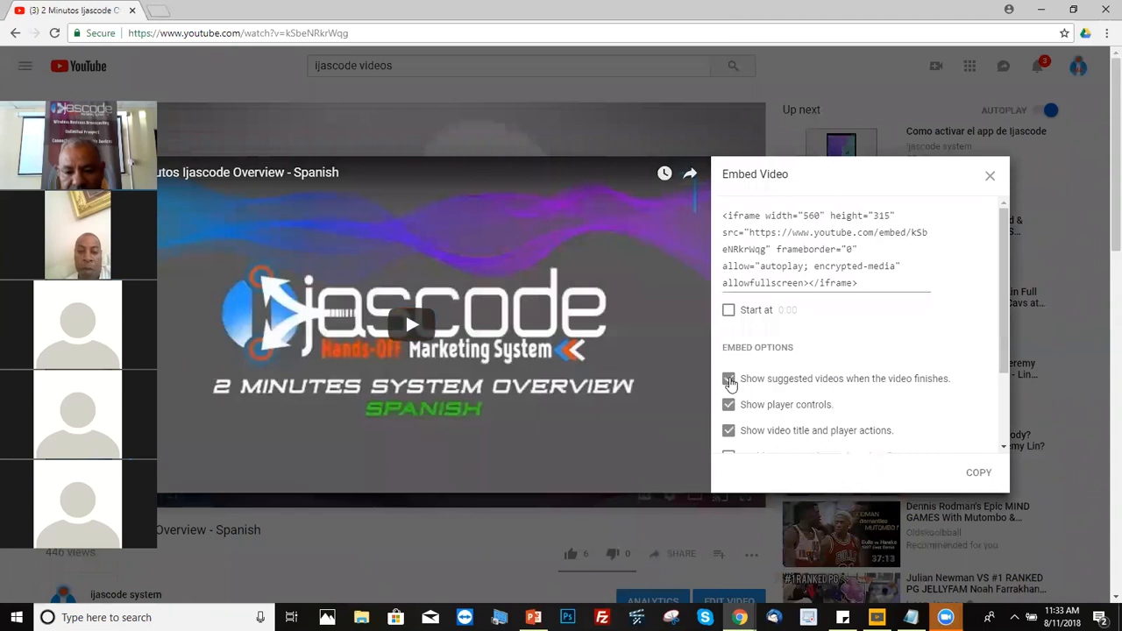
{"action": "left_click", "coordinate": [728, 380]}
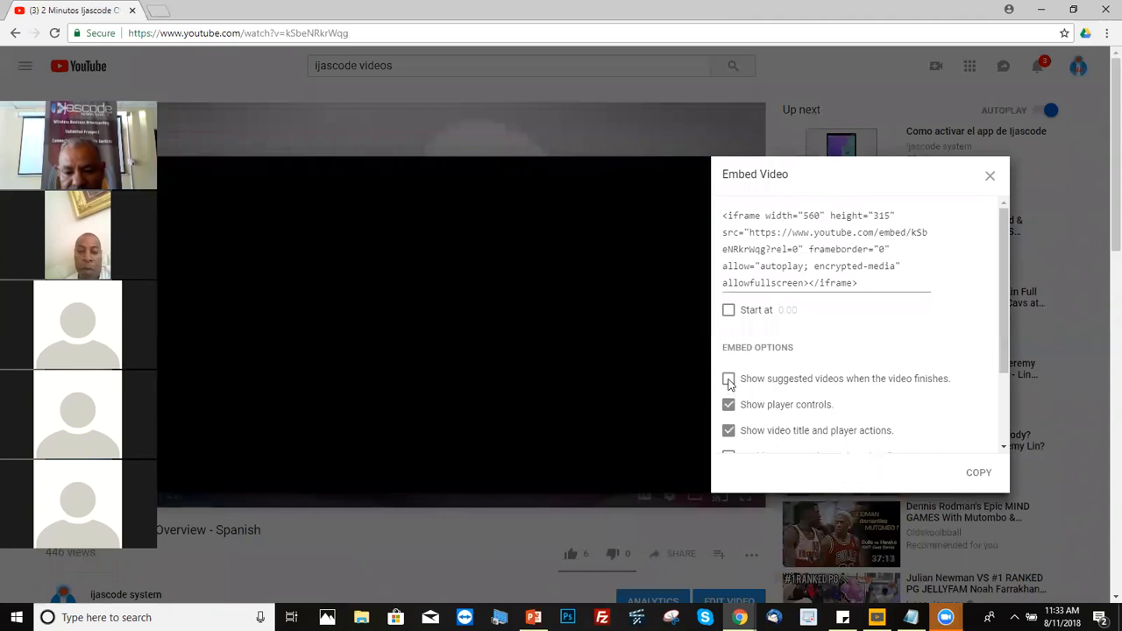
{"action": "left_click", "coordinate": [978, 474]}
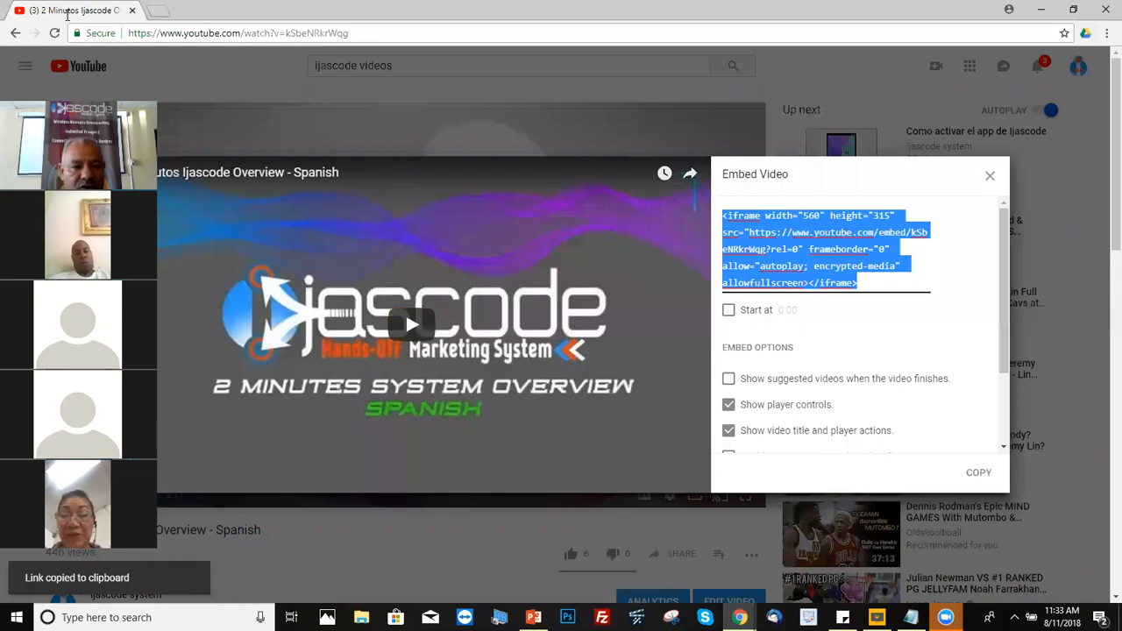
Step: Paste the embed code into the address bar and copy the ID kSbeNRkrWqg?rel=0
{"action": "left_click", "coordinate": [351, 33]}
{"action": "key", "text": "BackSpace"}
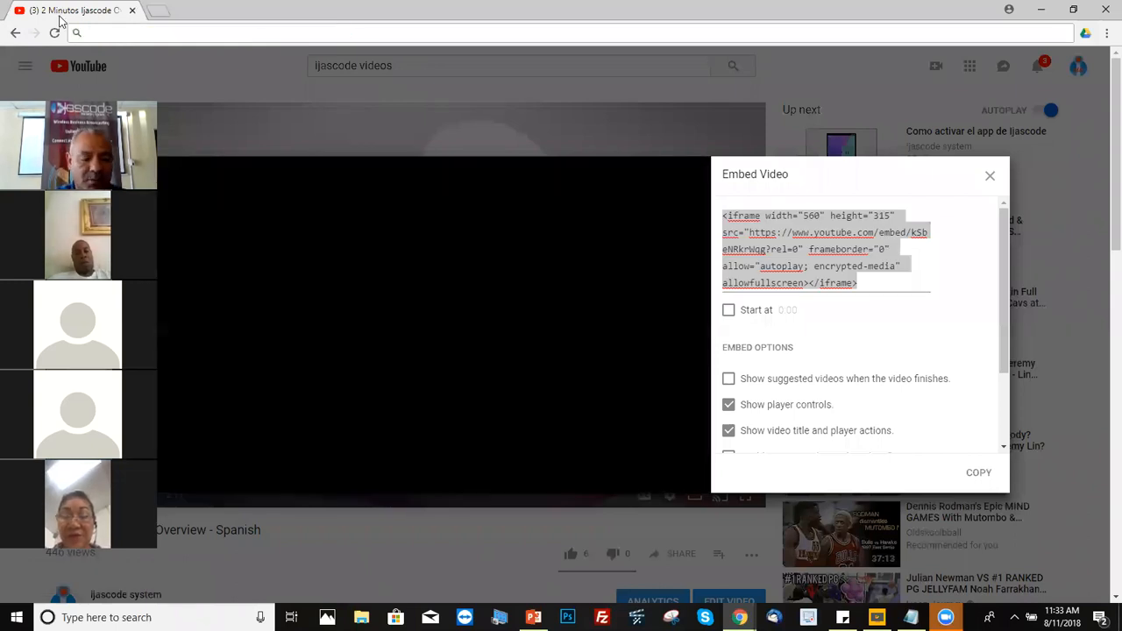
{"action": "key", "text": "ctrl+v"}
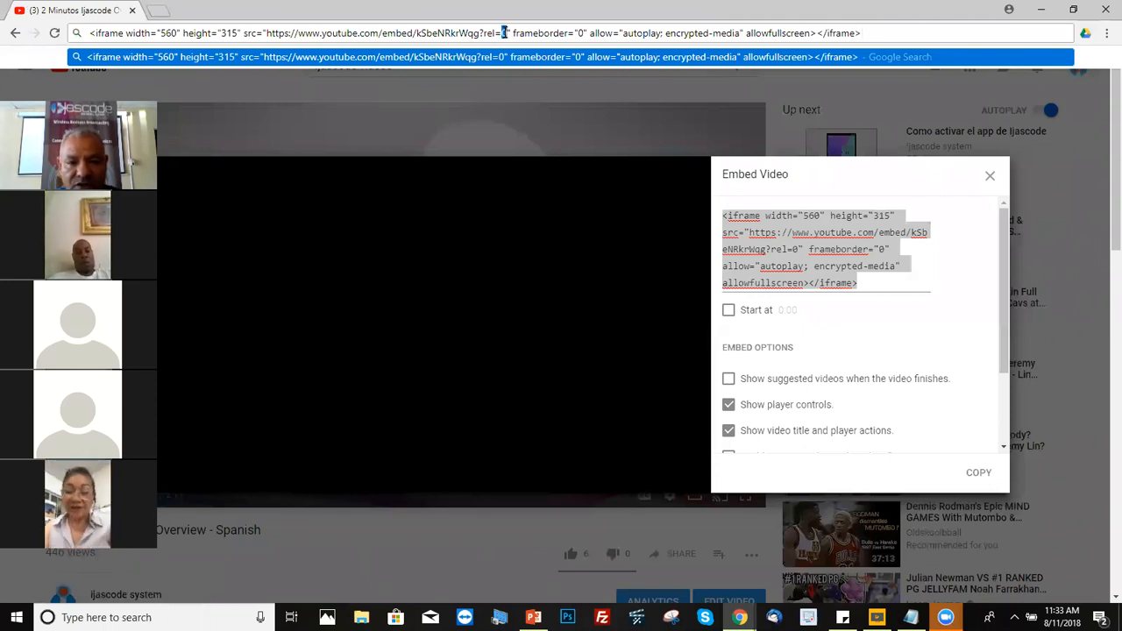
{"action": "left_click_drag", "start_coordinate": [504, 33], "coordinate": [418, 34]}
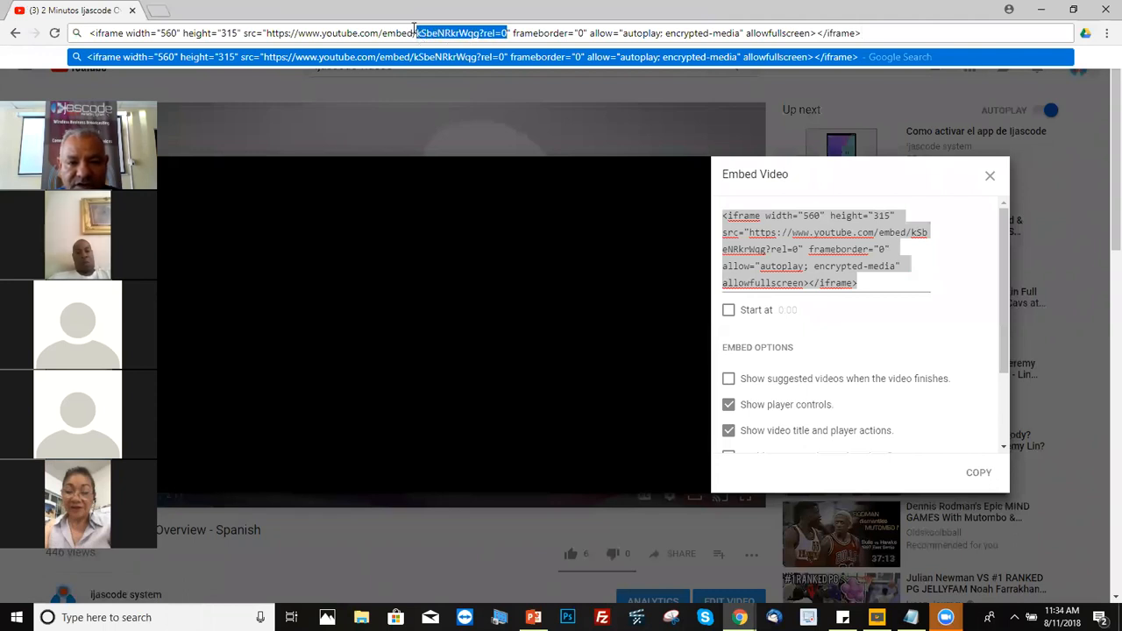
{"action": "right_click", "coordinate": [435, 33]}
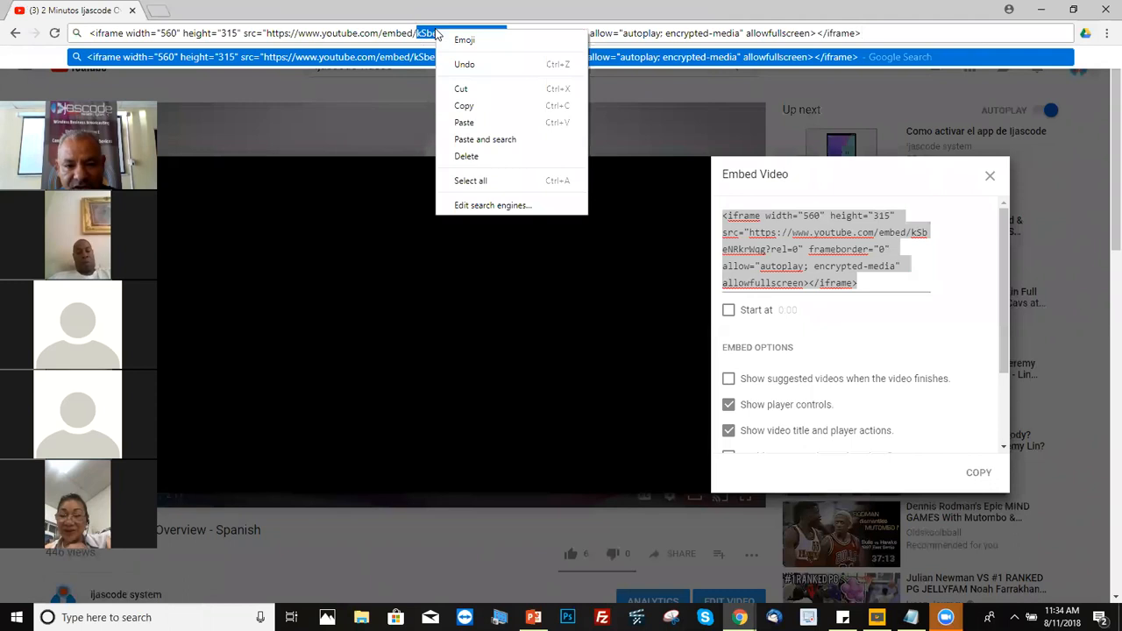
{"action": "left_click", "coordinate": [464, 107]}
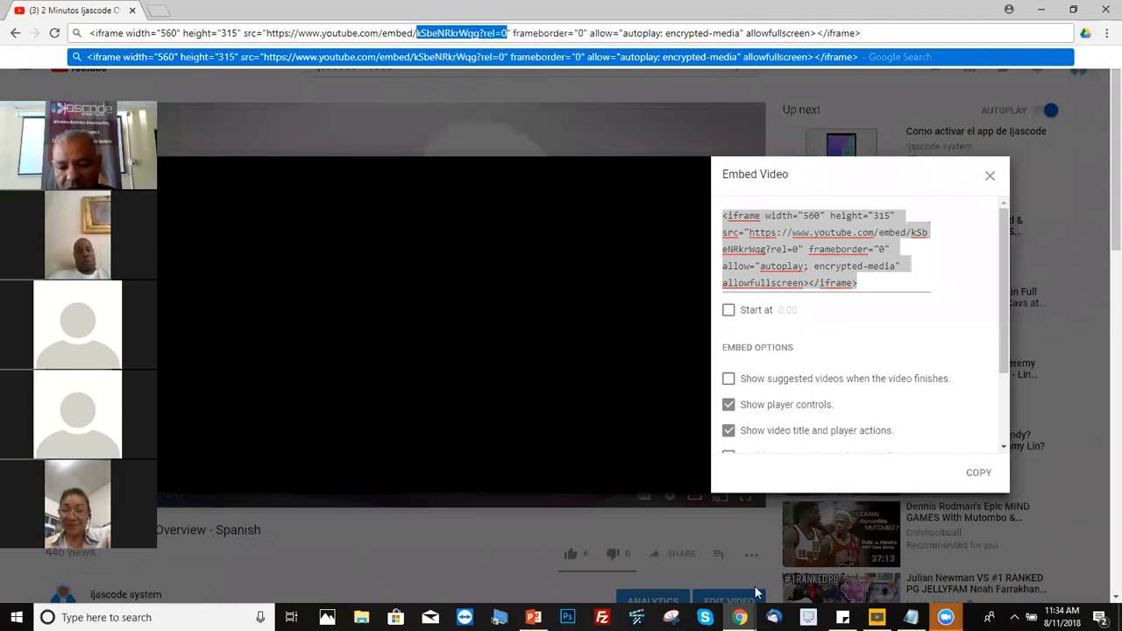
{"action": "left_click", "coordinate": [740, 617]}
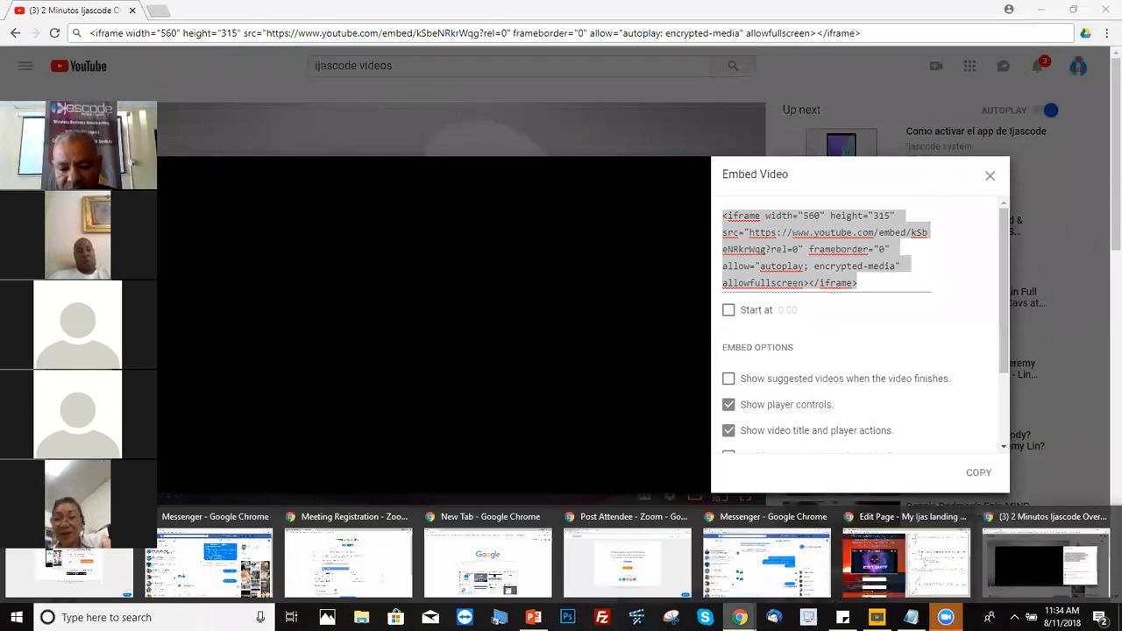
Step: Replace the old video ID in line 39's iframe src with kSbeNRkrWqg?rel=0
{"action": "left_click", "coordinate": [920, 538]}
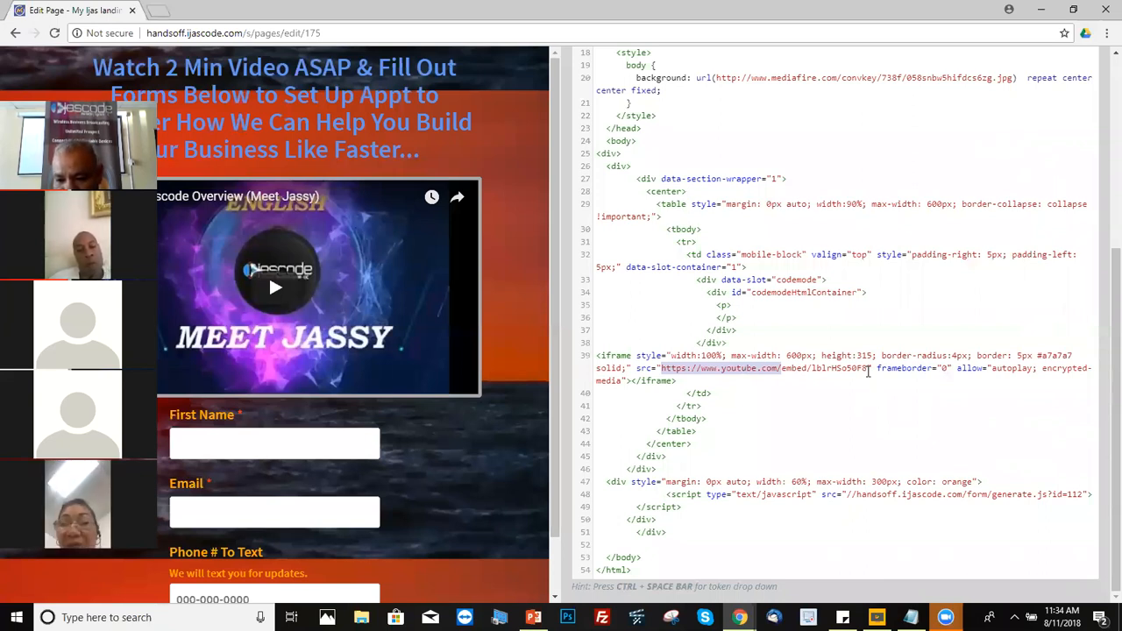
{"action": "left_click_drag", "start_coordinate": [868, 369], "coordinate": [815, 369]}
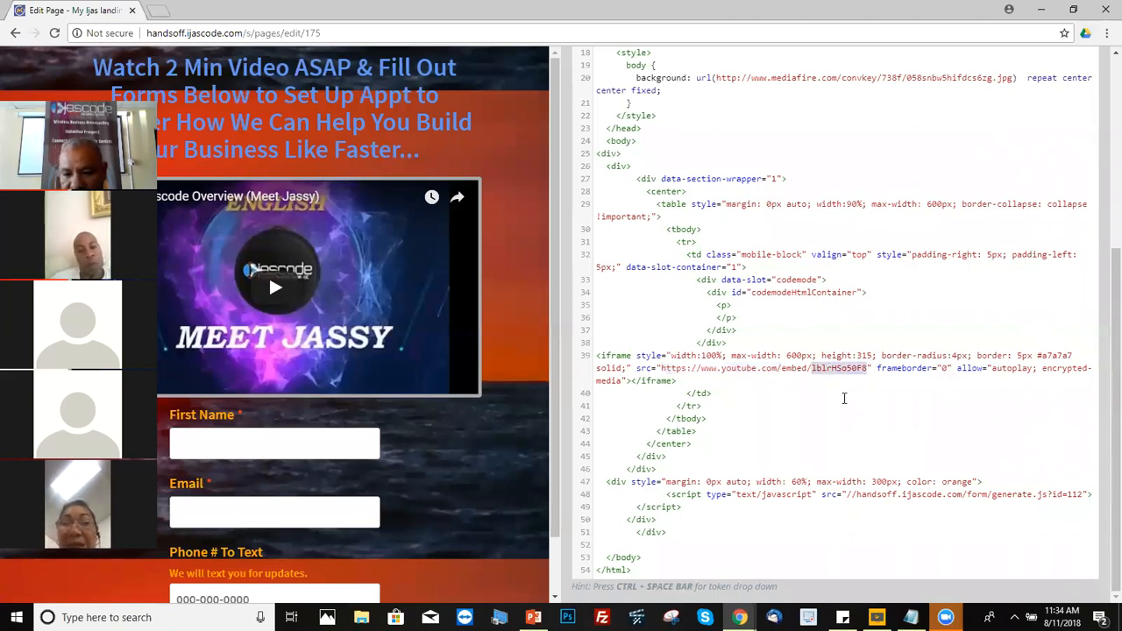
{"action": "key", "text": "BackSpace"}
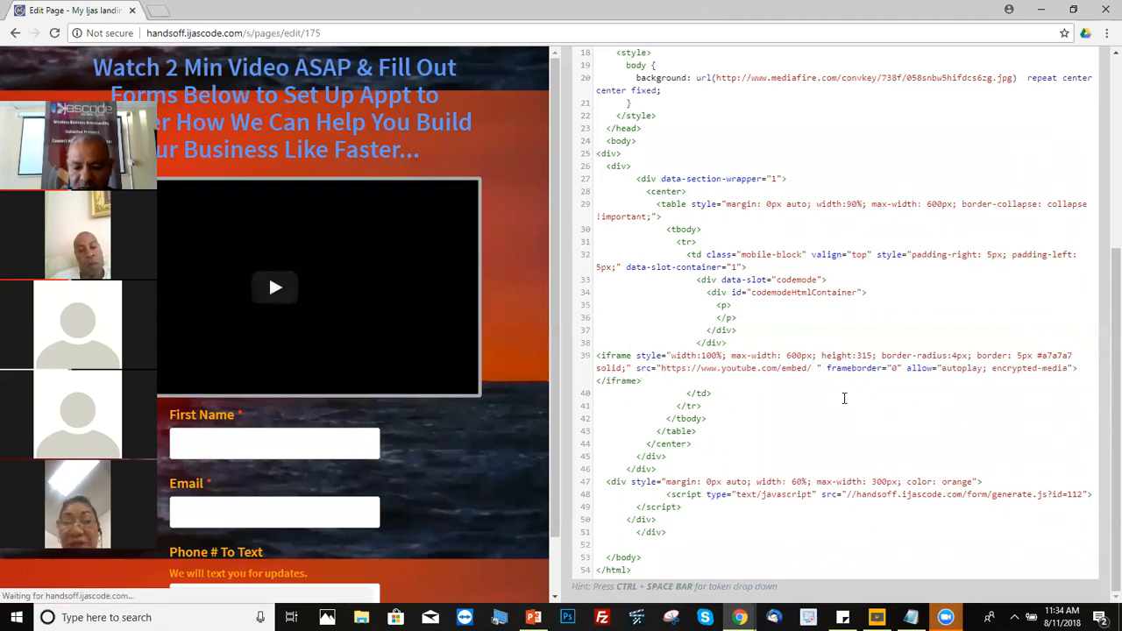
{"action": "key", "text": "BackSpace"}
{"action": "key", "text": "ctrl+v"}
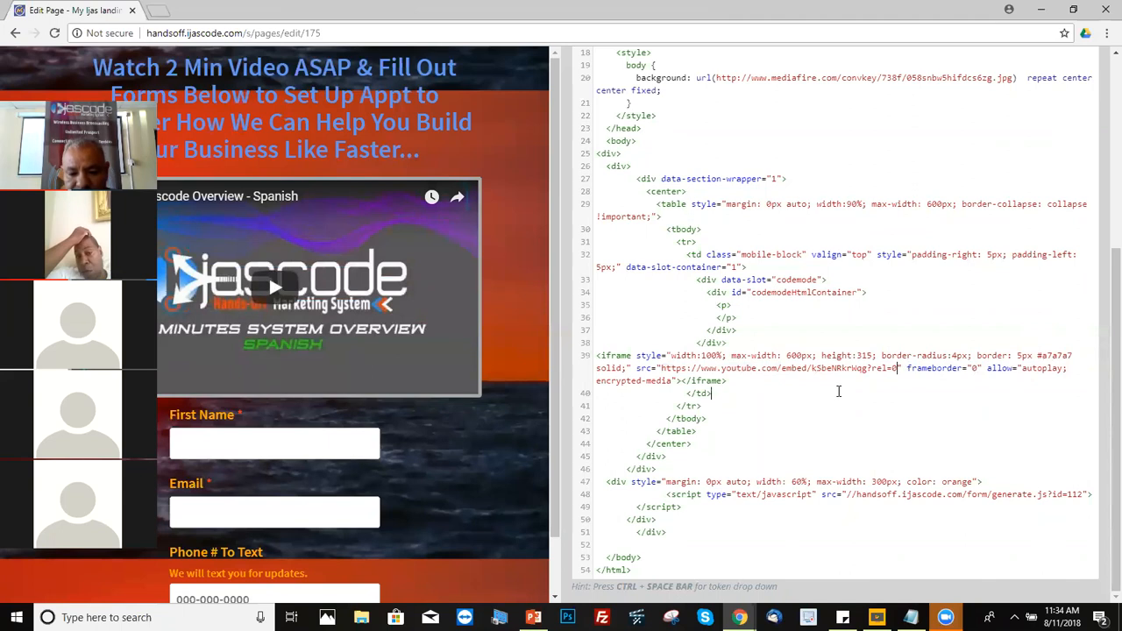
{"action": "mouse_move", "coordinate": [740, 617]}
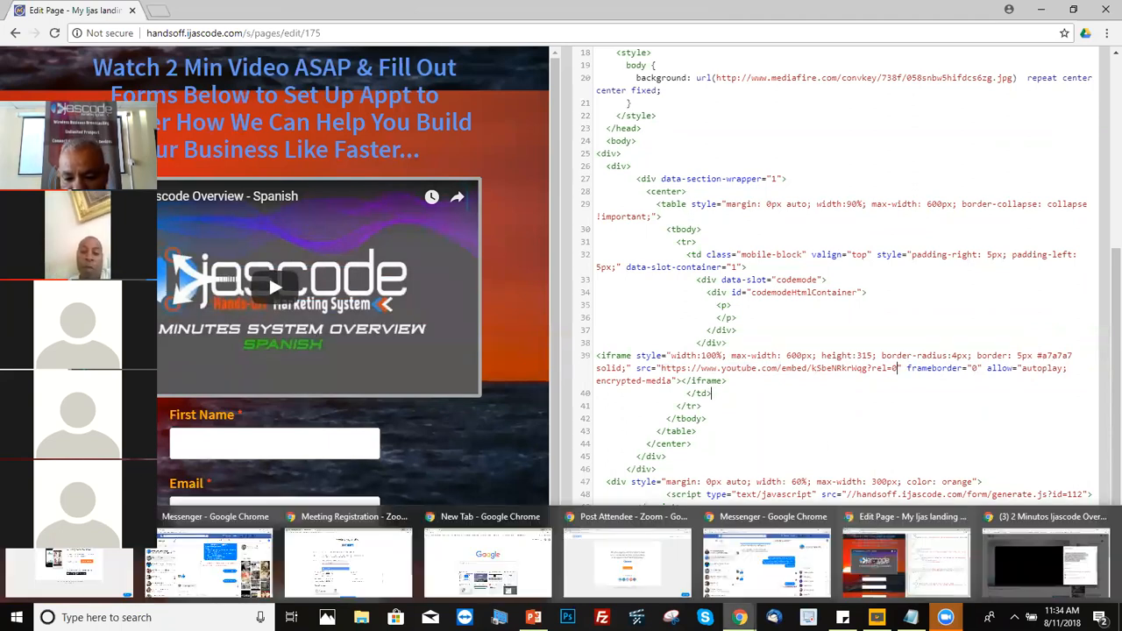
Step: Reopen the video's embed code with suggested videos turned off and copy it
{"action": "left_click", "coordinate": [1010, 558]}
{"action": "left_click", "coordinate": [990, 175]}
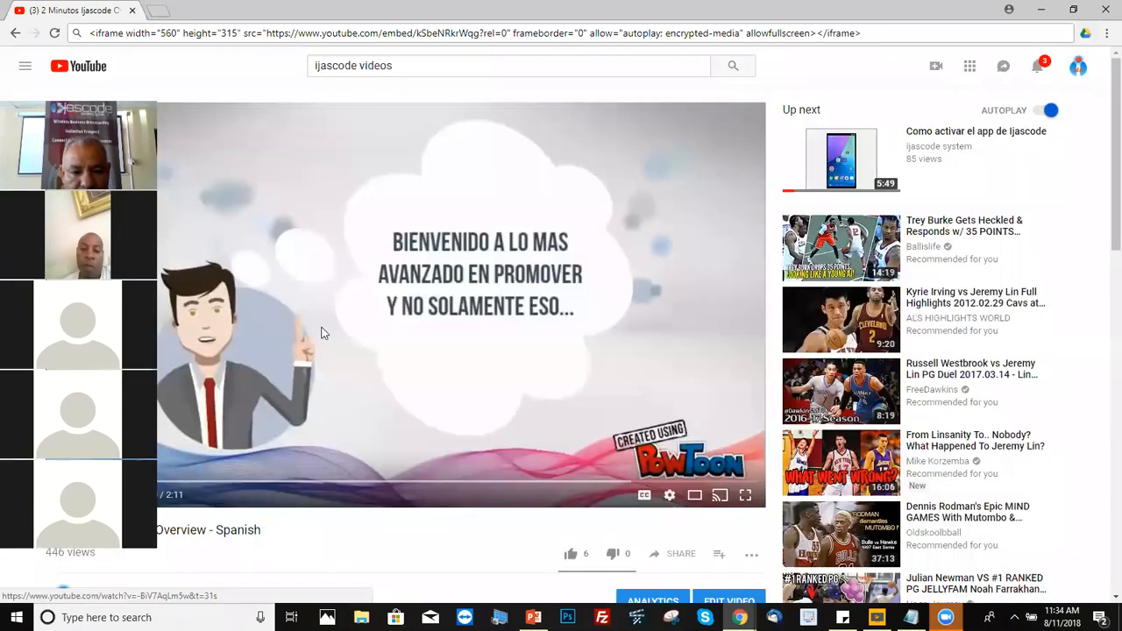
{"action": "left_click", "coordinate": [680, 554]}
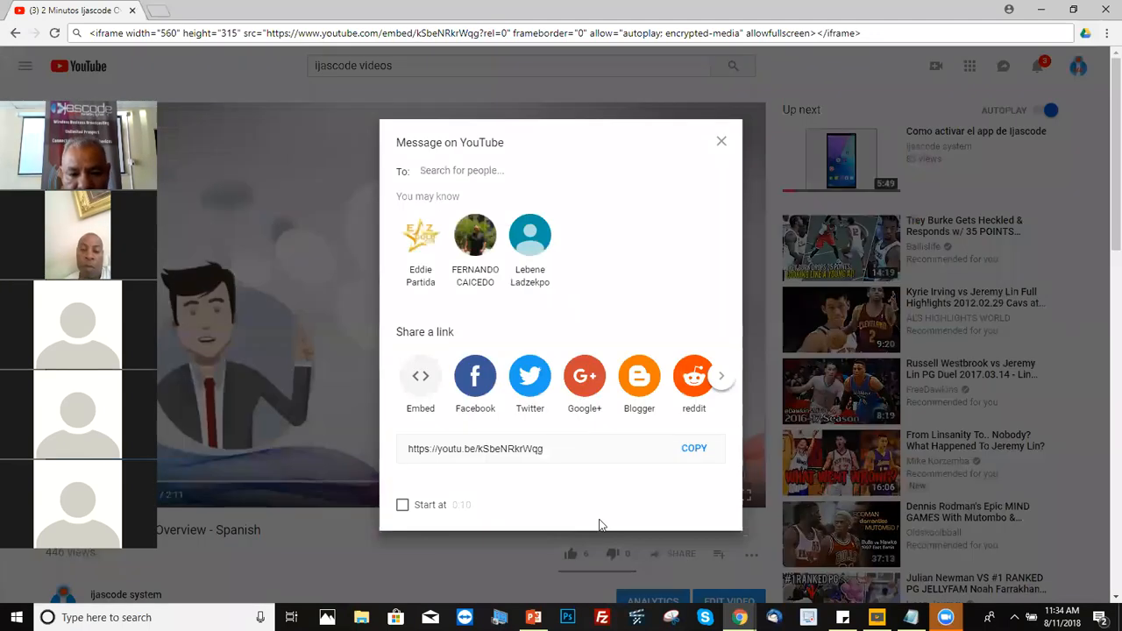
{"action": "left_click", "coordinate": [421, 381]}
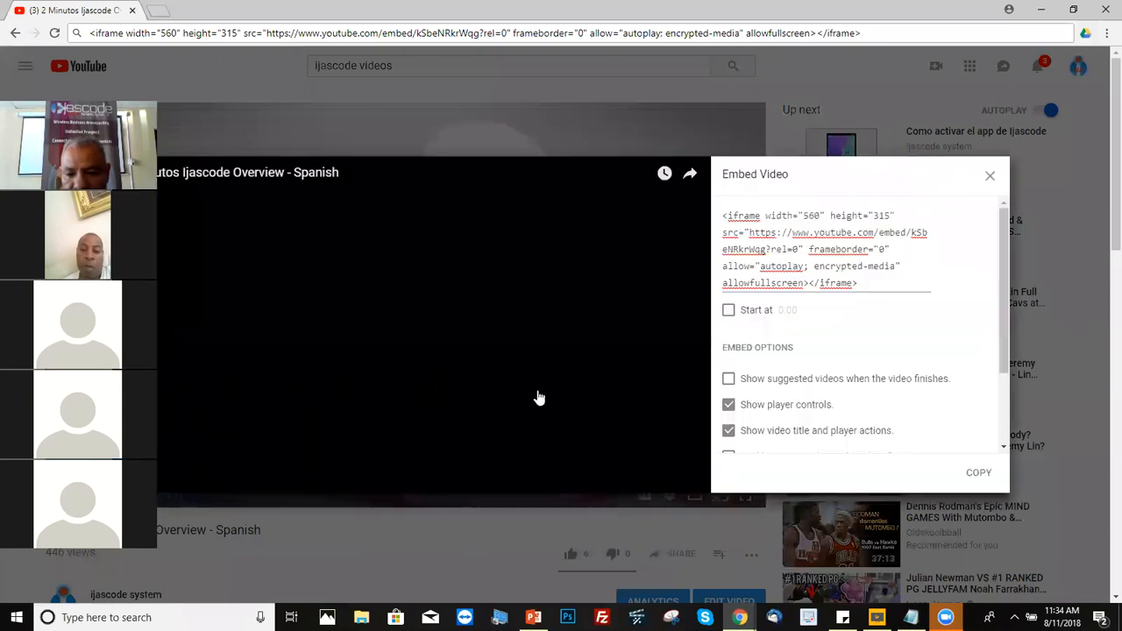
{"action": "left_click", "coordinate": [733, 383]}
{"action": "left_click", "coordinate": [733, 383]}
{"action": "left_click", "coordinate": [733, 382]}
{"action": "left_click", "coordinate": [733, 383]}
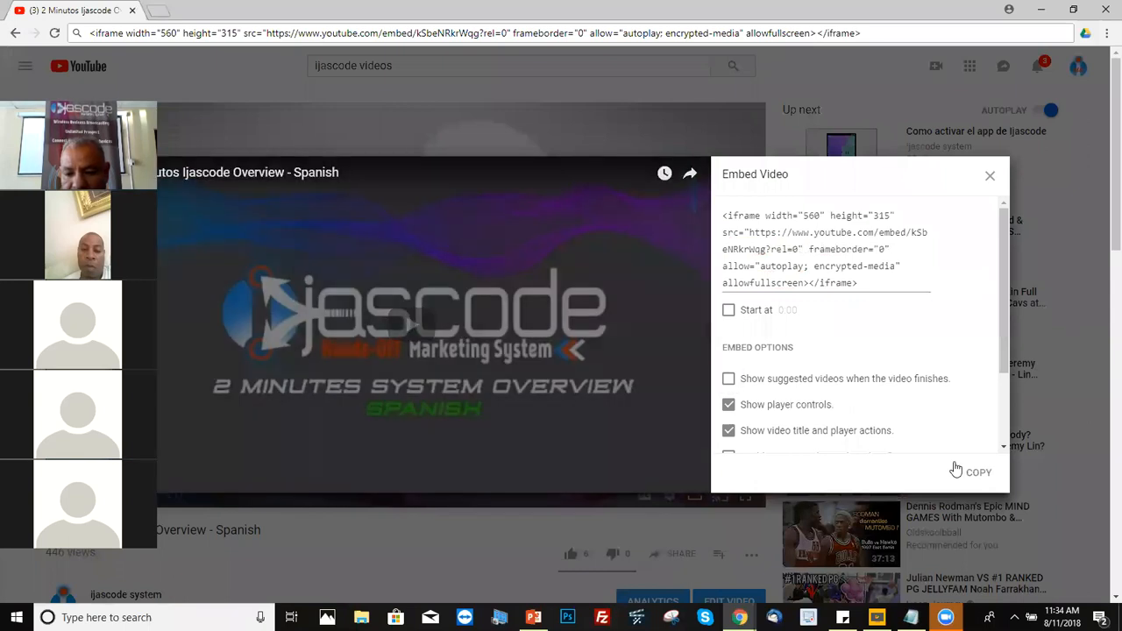
{"action": "left_click", "coordinate": [979, 473]}
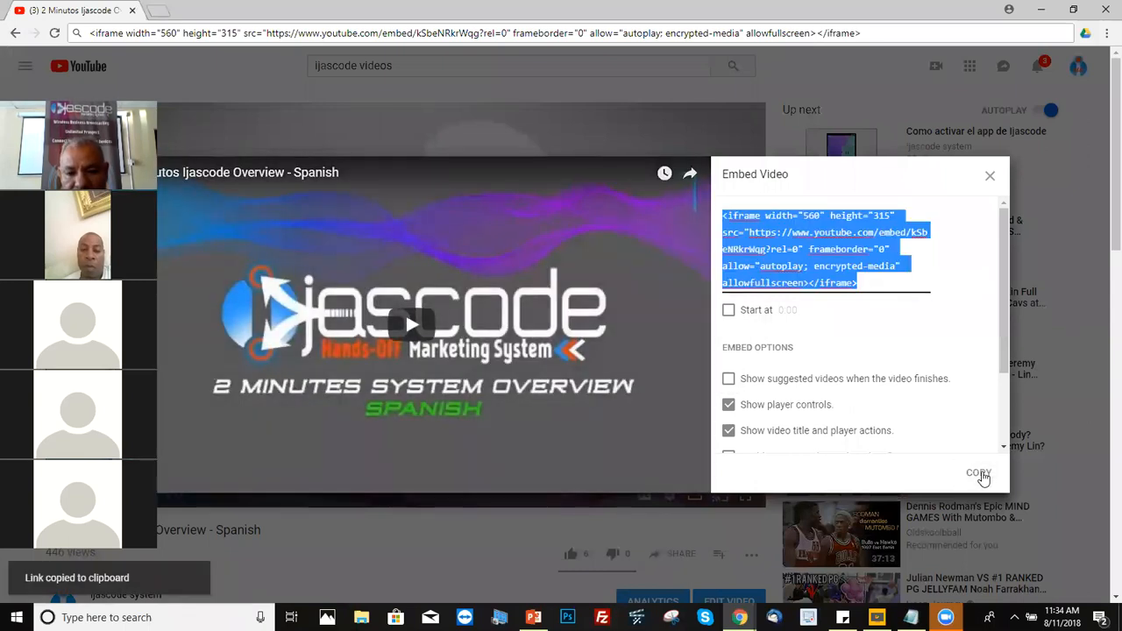
Step: Replace the address bar text with the new embed code and copy kSbeNRkrWqg?rel=0
{"action": "left_click_drag", "start_coordinate": [897, 37], "coordinate": [83, 7]}
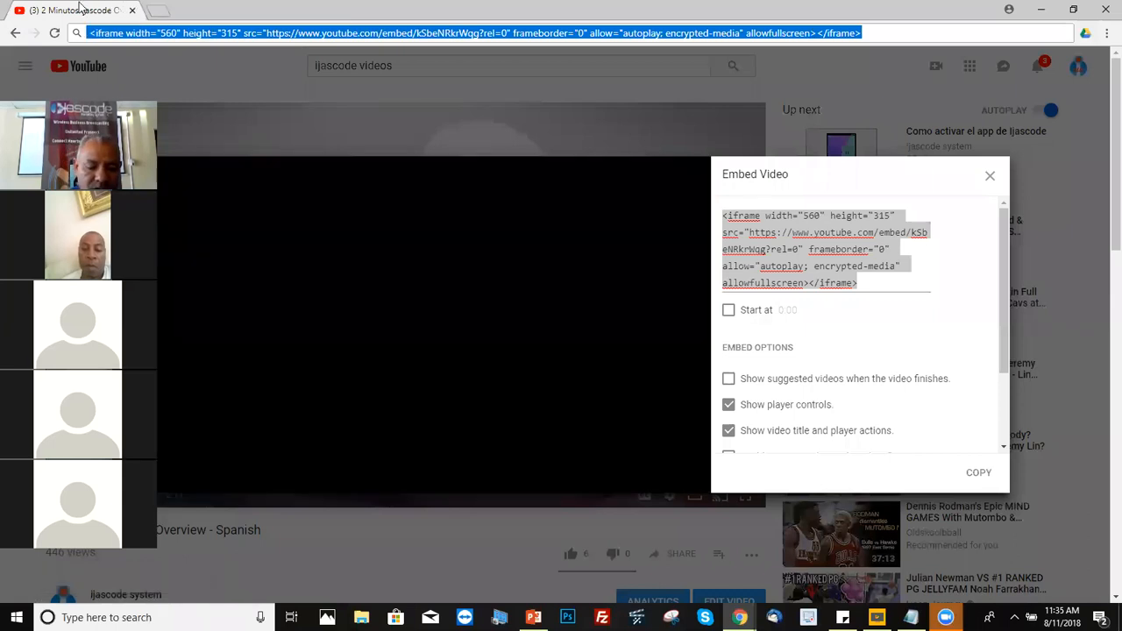
{"action": "key", "text": "BackSpace"}
{"action": "key", "text": "ctrl+v"}
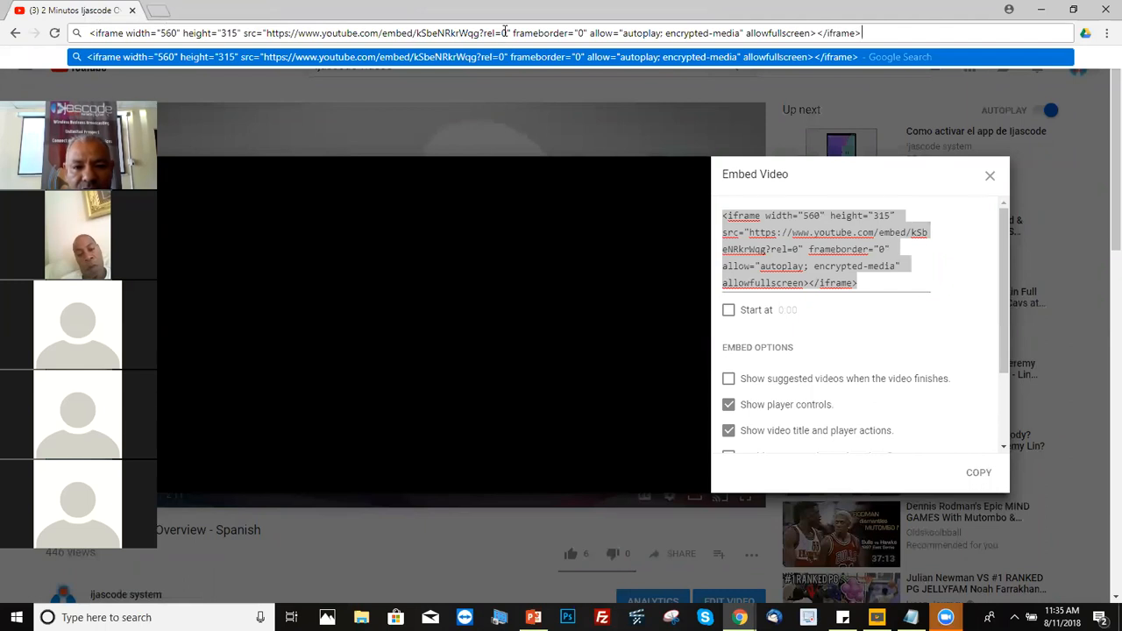
{"action": "left_click_drag", "start_coordinate": [506, 32], "coordinate": [425, 32]}
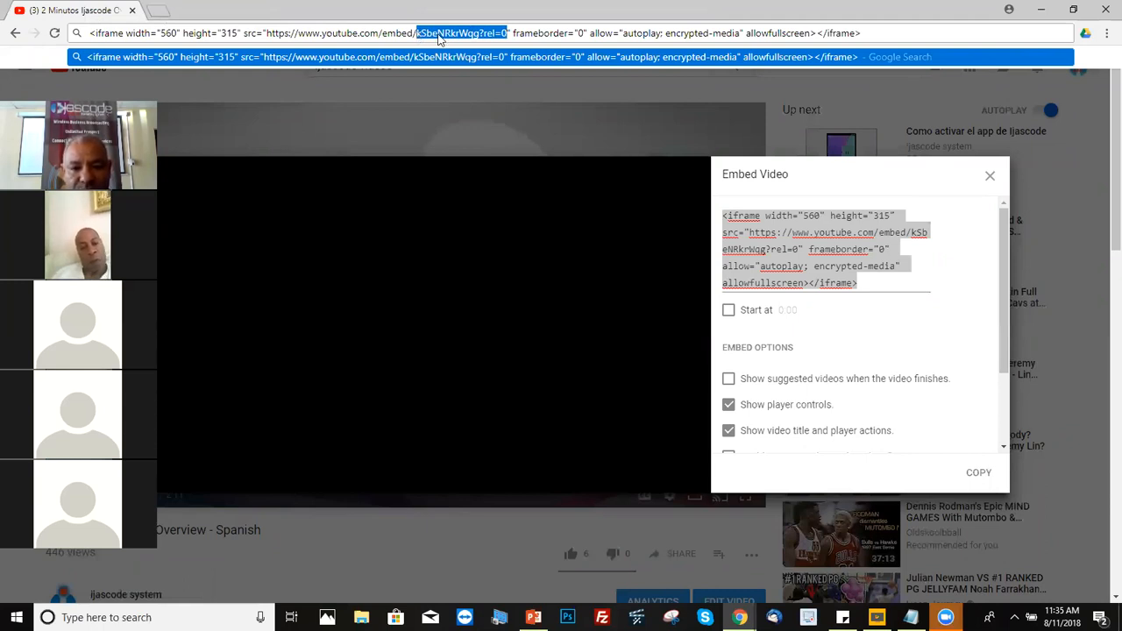
{"action": "right_click", "coordinate": [440, 39]}
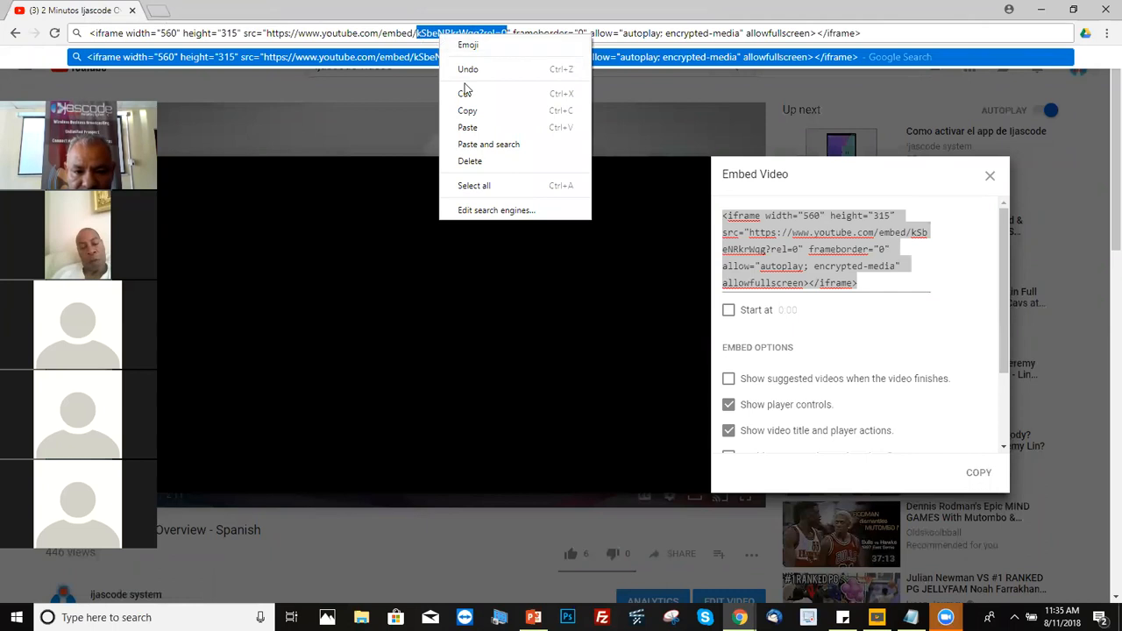
{"action": "left_click", "coordinate": [466, 111]}
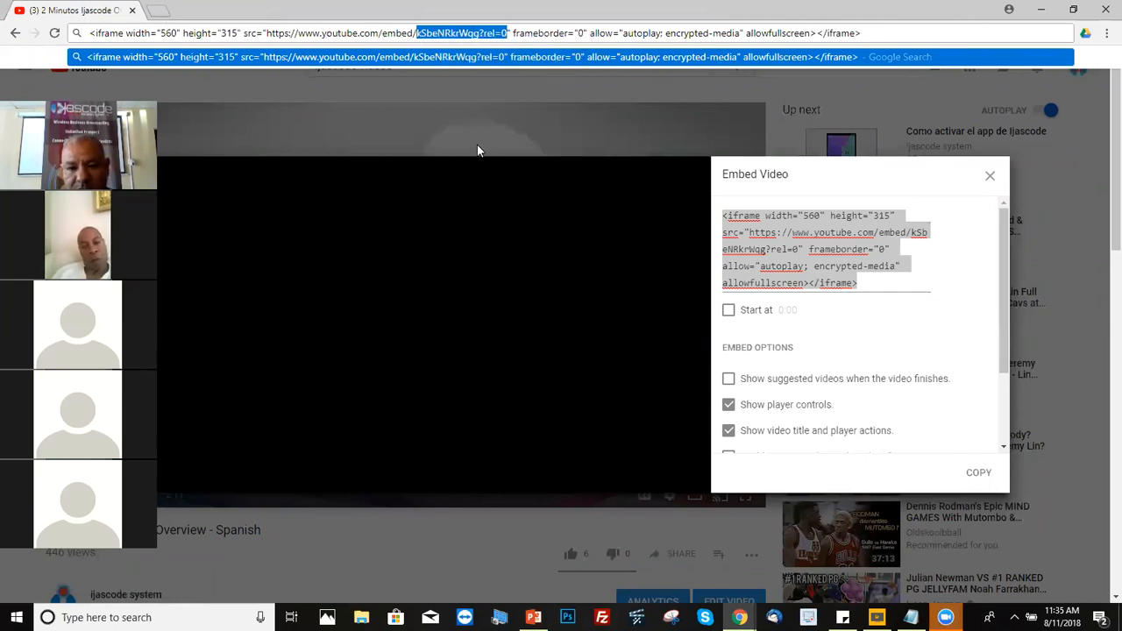
{"action": "left_click", "coordinate": [740, 617]}
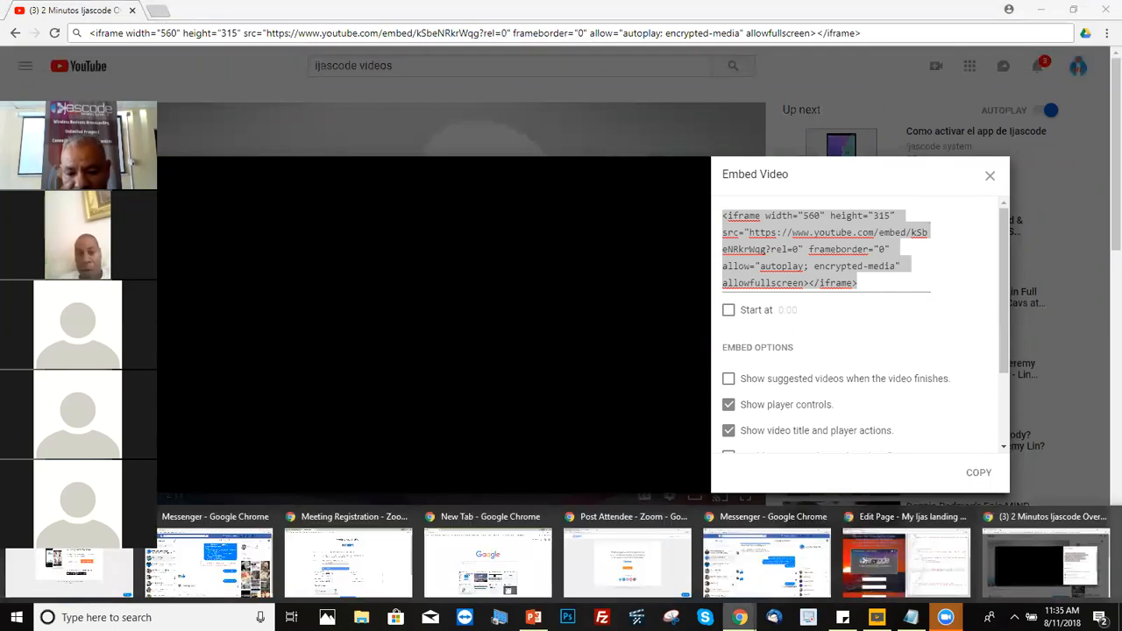
Step: Re-paste kSbeNRkrWqg?rel=0 after embed/ in line 39's iframe src
{"action": "left_click", "coordinate": [905, 561]}
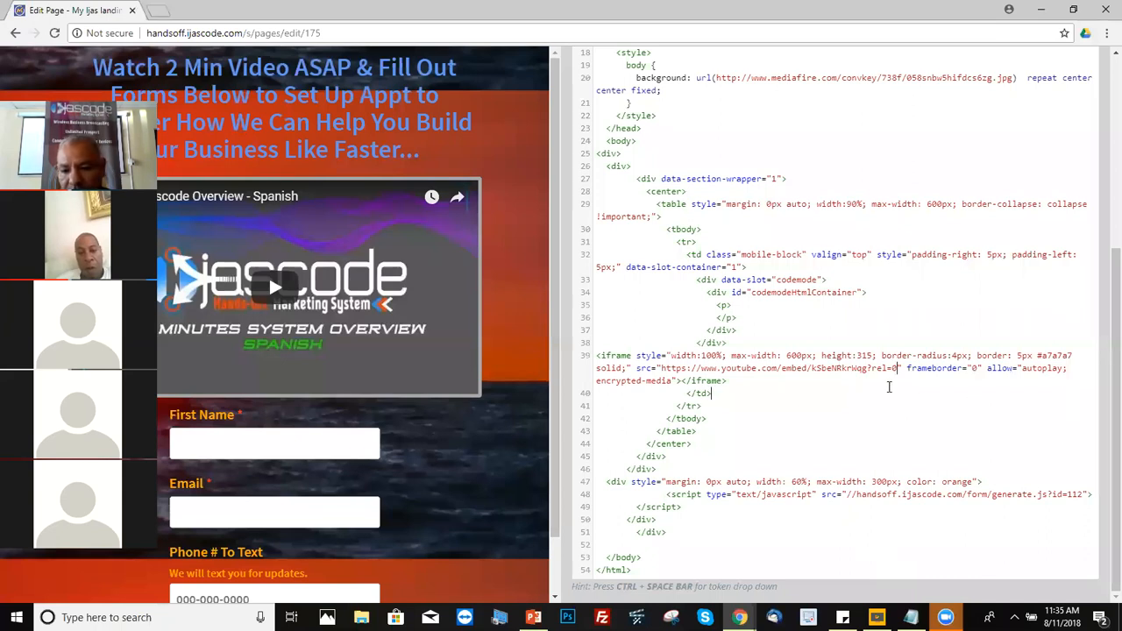
{"action": "left_click_drag", "start_coordinate": [664, 369], "coordinate": [887, 372]}
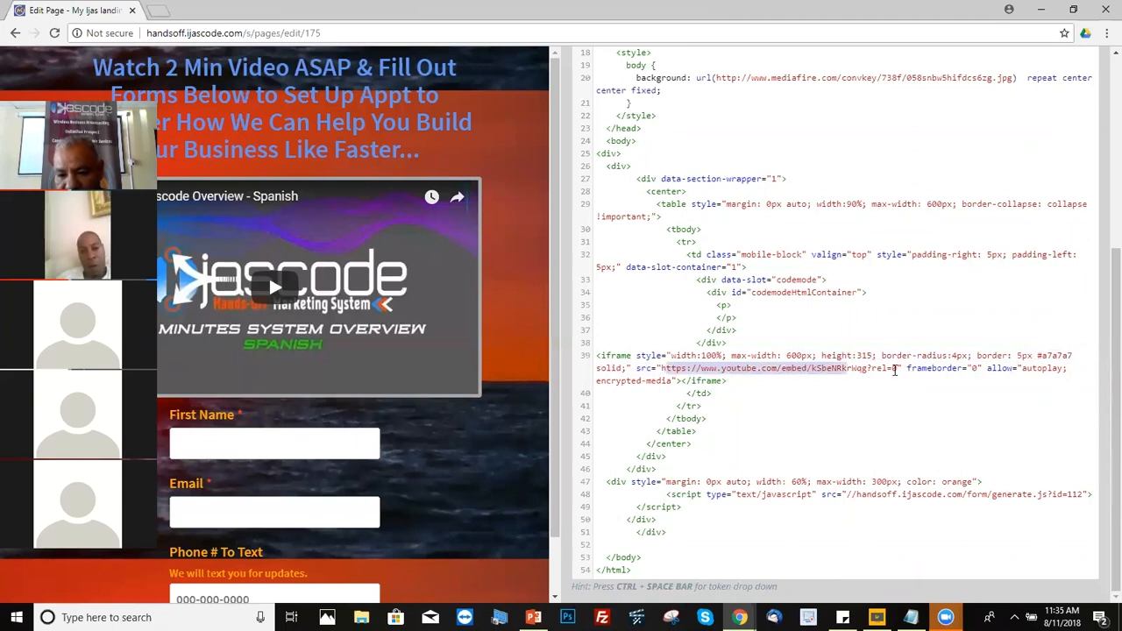
{"action": "left_click", "coordinate": [898, 368]}
{"action": "key", "text": "BackSpace"}
{"action": "key", "text": "BackSpace"}
{"action": "key", "text": "BackSpace"}
{"action": "key", "text": "BackSpace"}
{"action": "key", "text": "BackSpace"}
{"action": "key", "text": "BackSpace"}
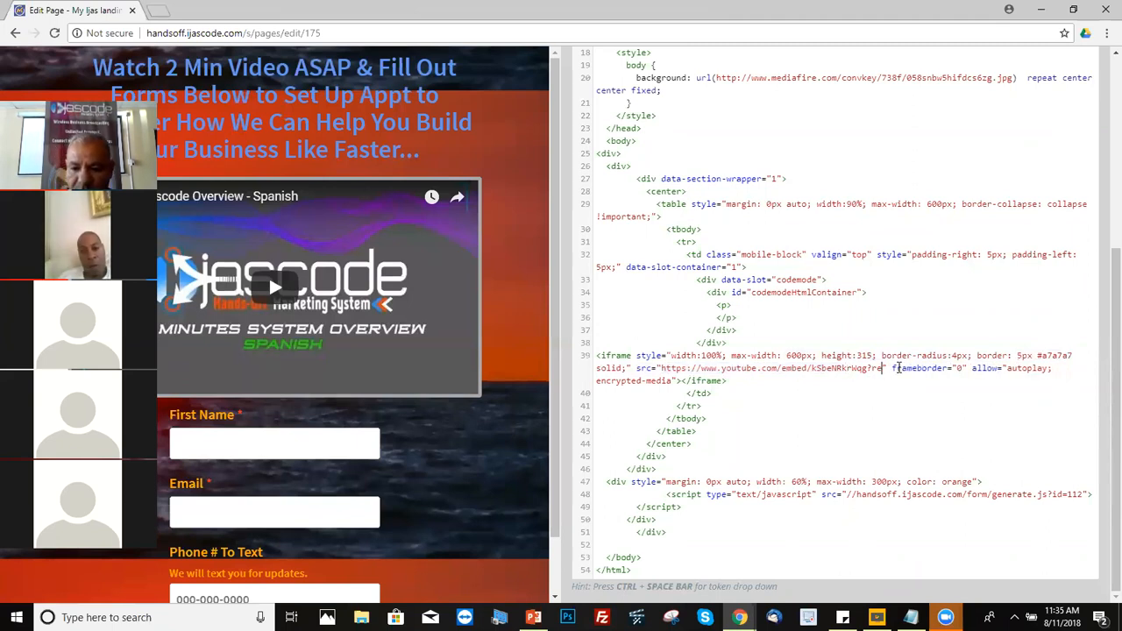
{"action": "key", "text": "BackSpace"}
{"action": "key", "text": "BackSpace"}
{"action": "key", "text": "BackSpace"}
{"action": "key", "text": "BackSpace"}
{"action": "key", "text": "BackSpace"}
{"action": "key", "text": "BackSpace"}
{"action": "key", "text": "BackSpace"}
{"action": "key", "text": "BackSpace"}
{"action": "key", "text": "BackSpace"}
{"action": "key", "text": "BackSpace"}
{"action": "key", "text": "BackSpace"}
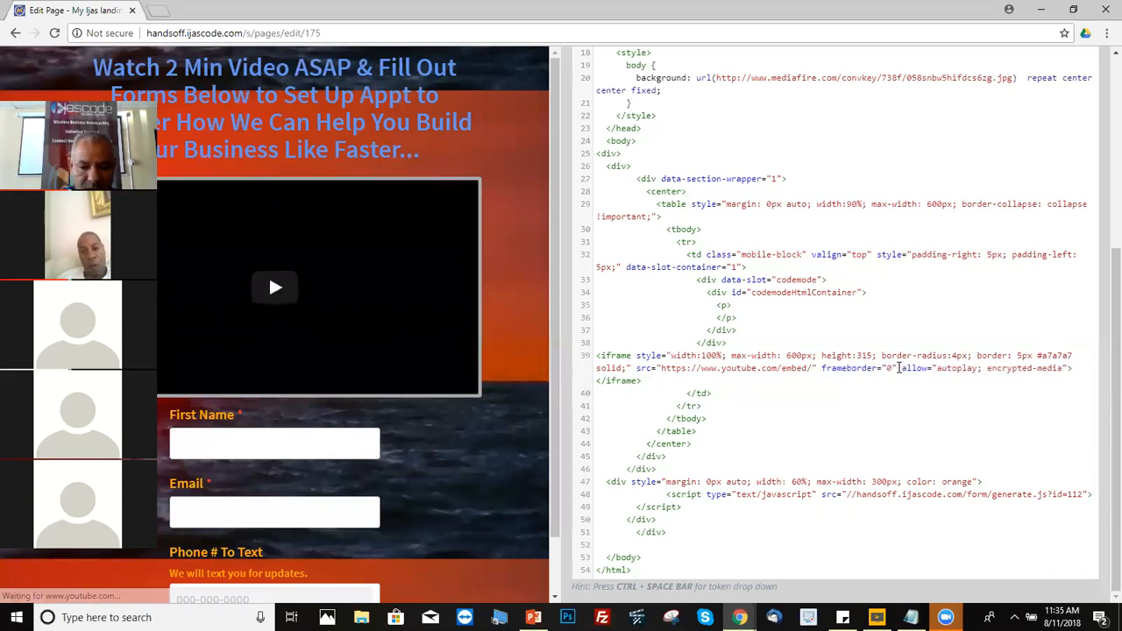
{"action": "right_click", "coordinate": [898, 369]}
{"action": "left_click", "coordinate": [903, 368]}
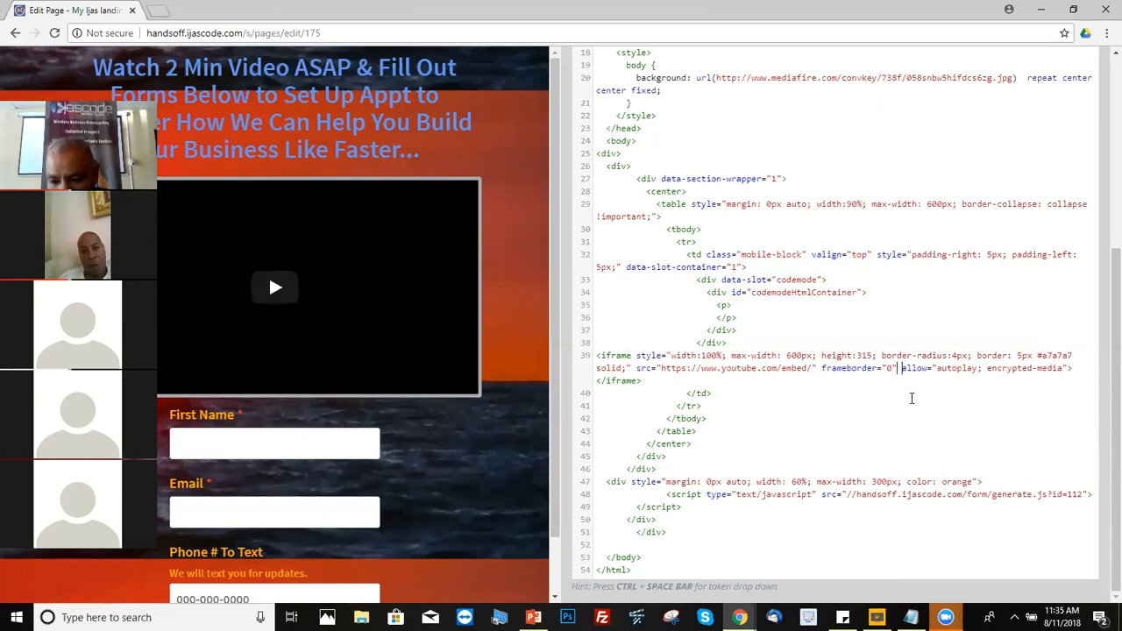
{"action": "left_click_drag", "start_coordinate": [856, 395], "coordinate": [813, 368]}
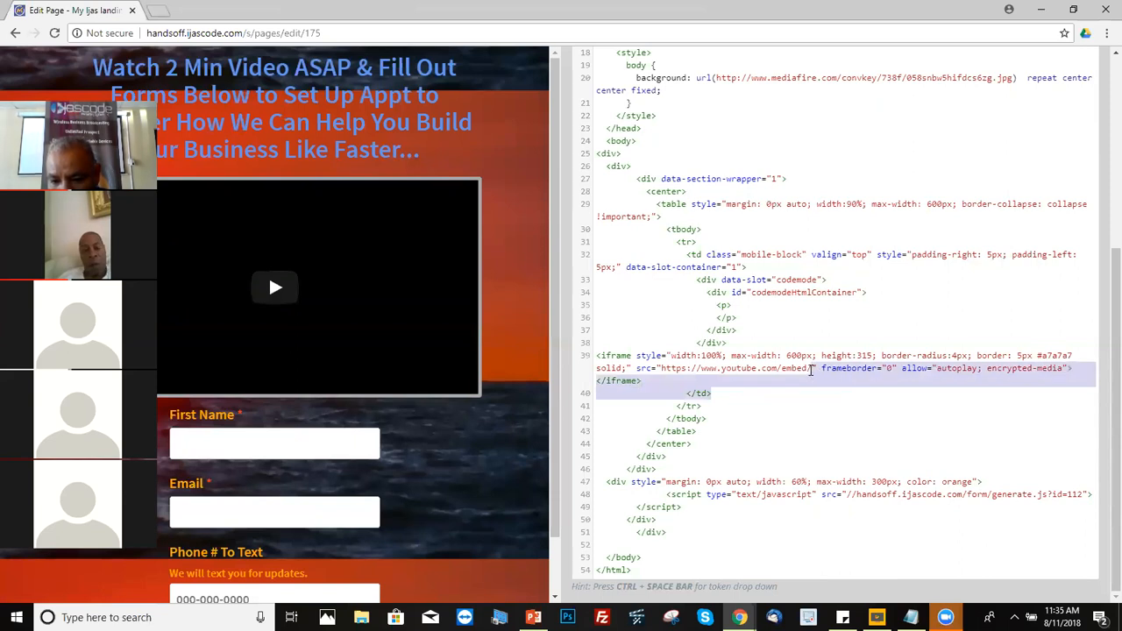
{"action": "left_click", "coordinate": [813, 369]}
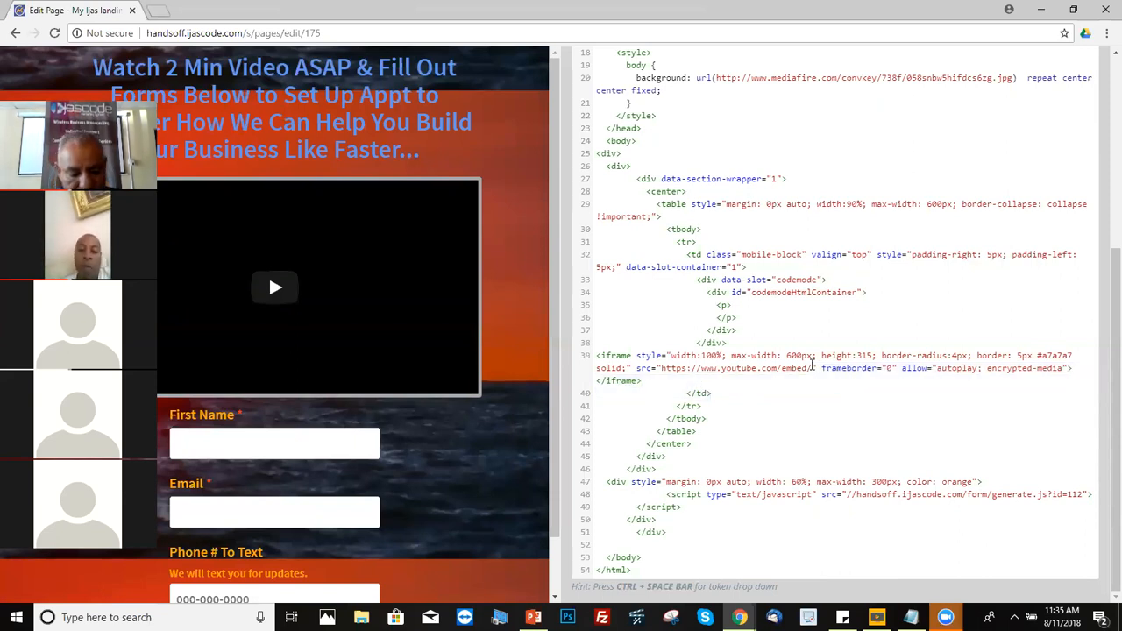
{"action": "key", "text": "ctrl+v"}
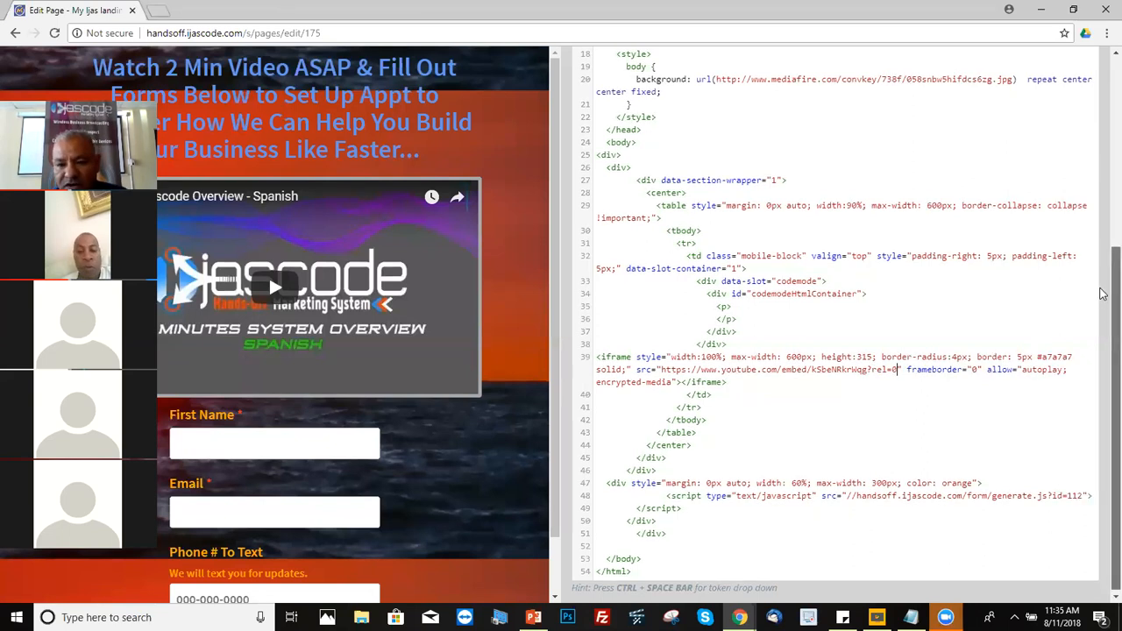
Step: Scroll up to the page heading code and select its text lines
{"action": "scroll", "coordinate": [1102, 264], "scroll_direction": "up", "scroll_amount": 2}
{"action": "scroll", "coordinate": [1103, 265], "scroll_direction": "down", "scroll_amount": 2}
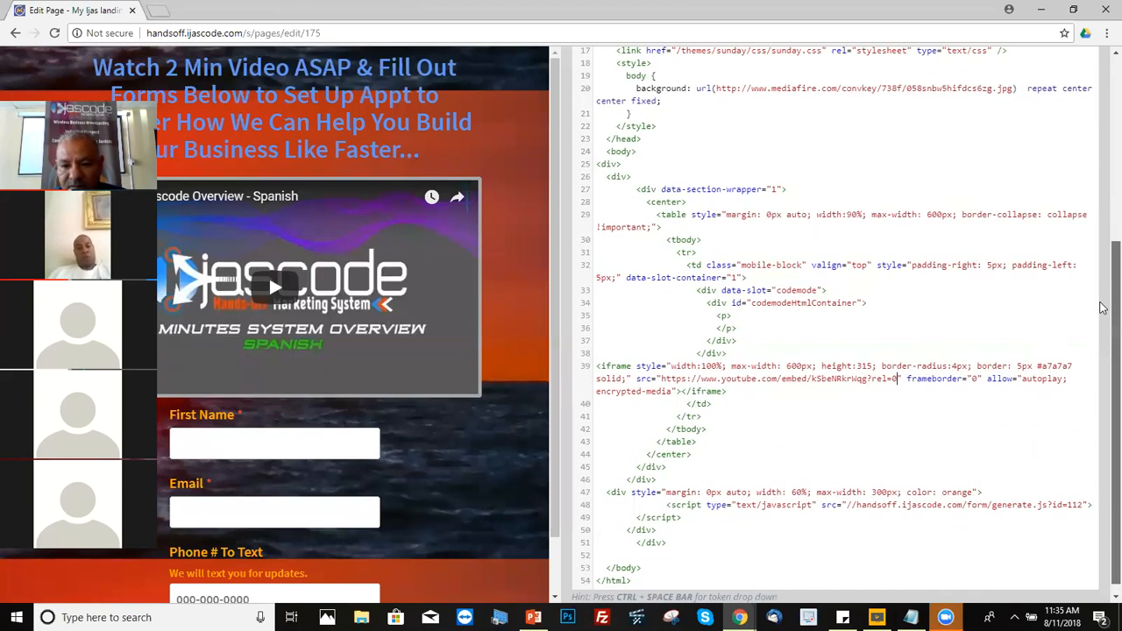
{"action": "scroll", "coordinate": [1103, 301], "scroll_direction": "up", "scroll_amount": 4}
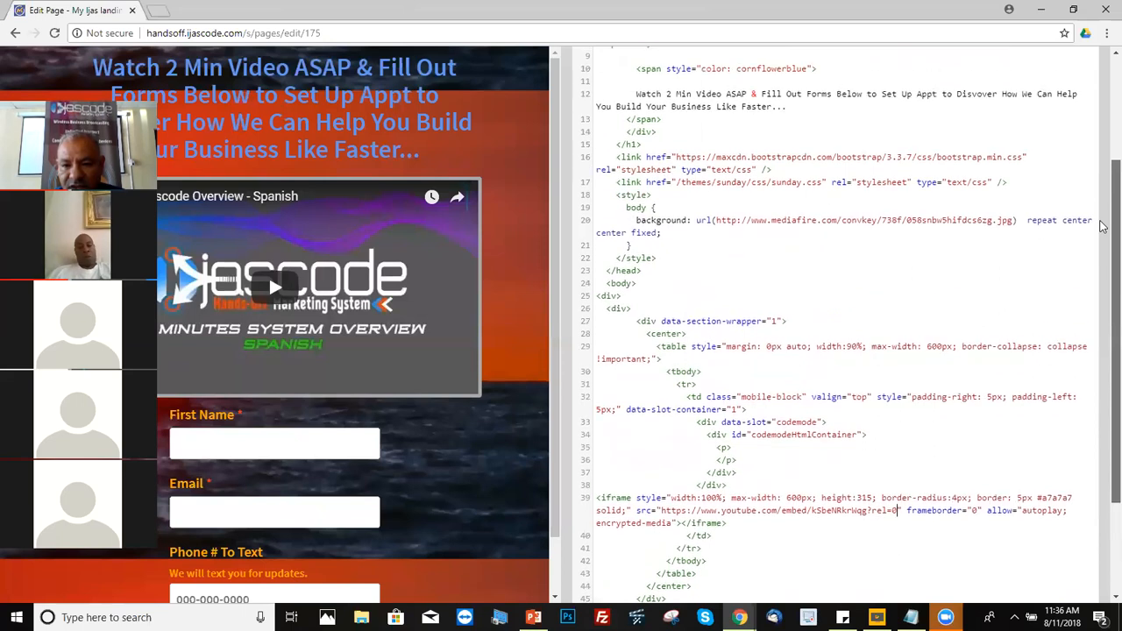
{"action": "left_click_drag", "start_coordinate": [785, 167], "coordinate": [861, 174]}
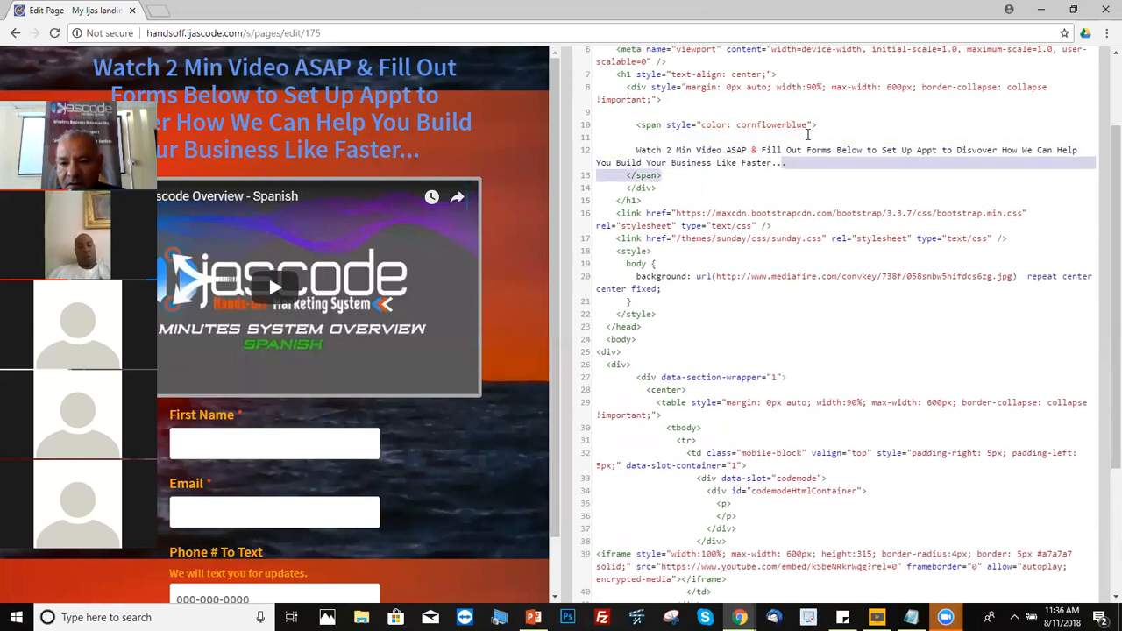
{"action": "scroll", "coordinate": [1103, 202], "scroll_direction": "down", "scroll_amount": 2}
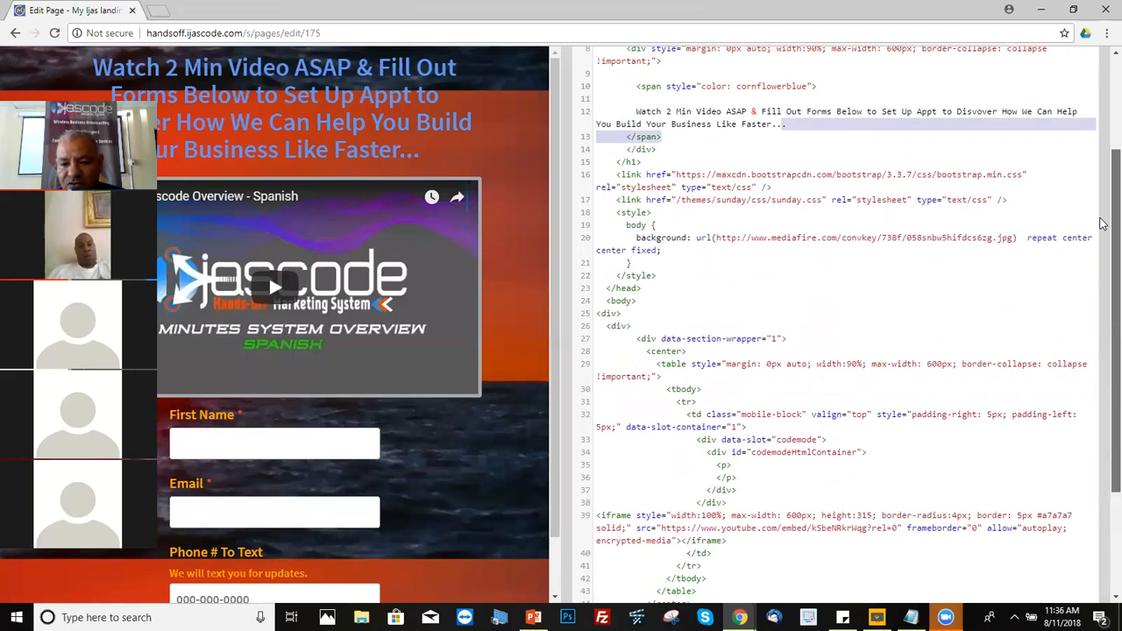
Step: Set the headline span's colour on line 10 to white instead of red
{"action": "scroll", "coordinate": [1102, 219], "scroll_direction": "up", "scroll_amount": 1}
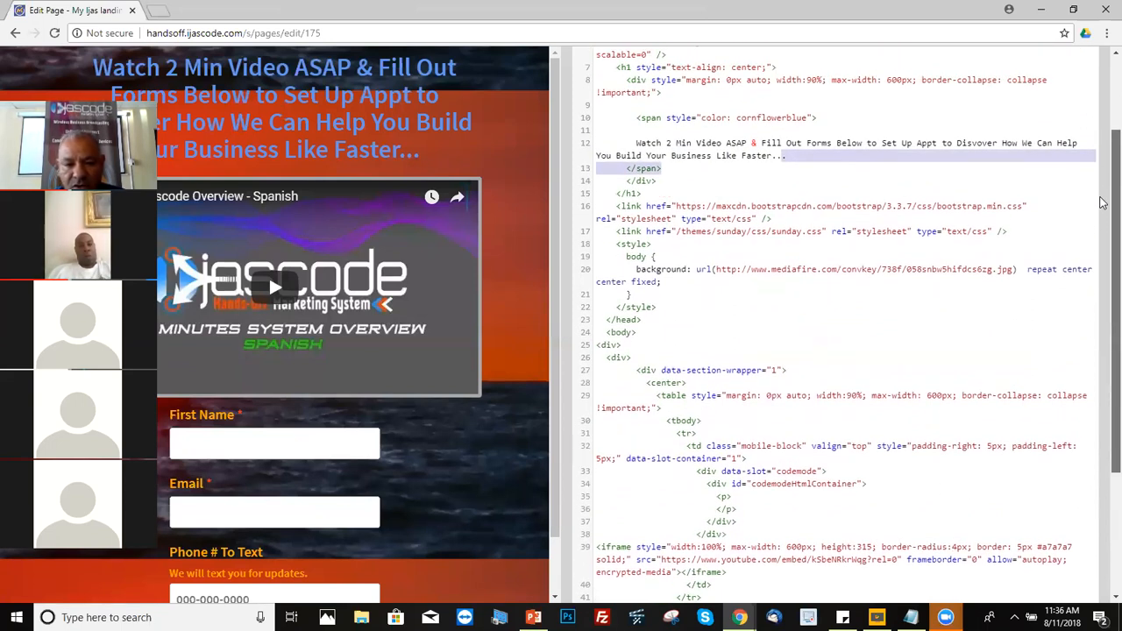
{"action": "left_click_drag", "start_coordinate": [410, 153], "coordinate": [163, 149]}
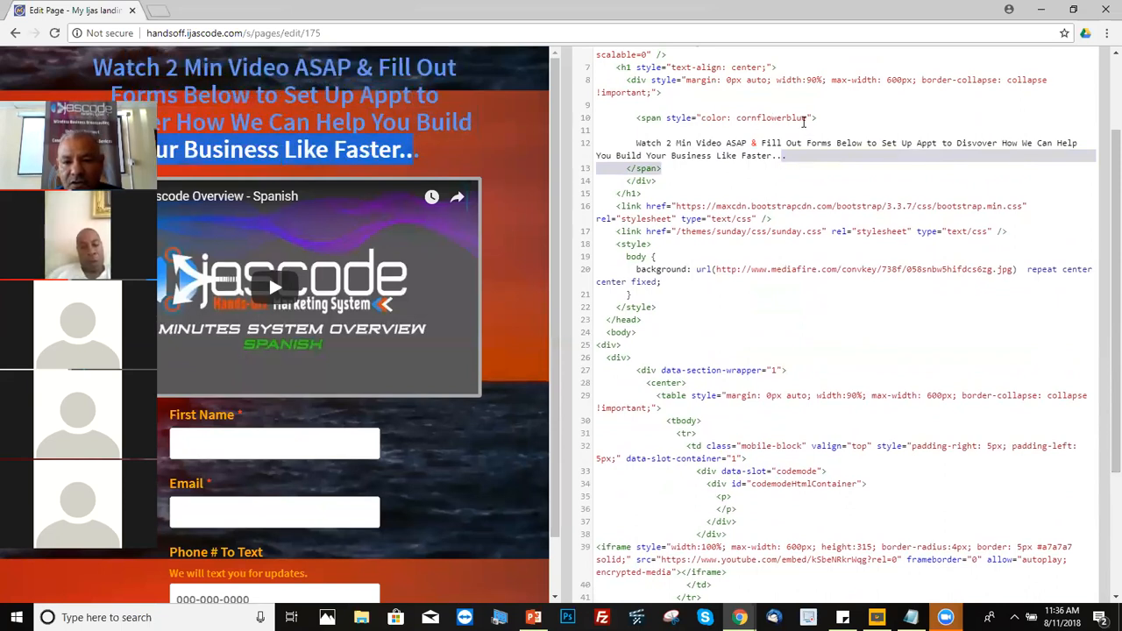
{"action": "left_click_drag", "start_coordinate": [633, 117], "coordinate": [812, 118]}
{"action": "left_click", "coordinate": [861, 118]}
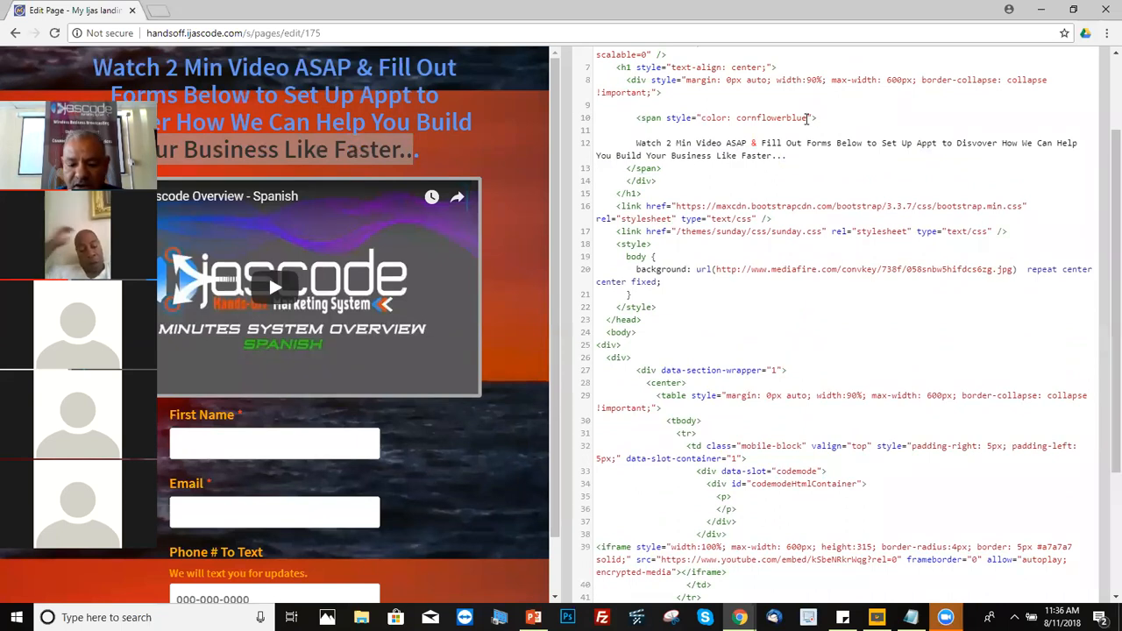
{"action": "key", "text": "BackSpace"}
{"action": "key", "text": "BackSpace"}
{"action": "key", "text": "BackSpace"}
{"action": "key", "text": "BackSpace"}
{"action": "key", "text": "BackSpace"}
{"action": "key", "text": "BackSpace"}
{"action": "key", "text": "BackSpace"}
{"action": "key", "text": "BackSpace"}
{"action": "key", "text": "BackSpace"}
{"action": "key", "text": "BackSpace"}
{"action": "key", "text": "BackSpace"}
{"action": "key", "text": "BackSpace"}
{"action": "key", "text": "BackSpace"}
{"action": "key", "text": "BackSpace"}
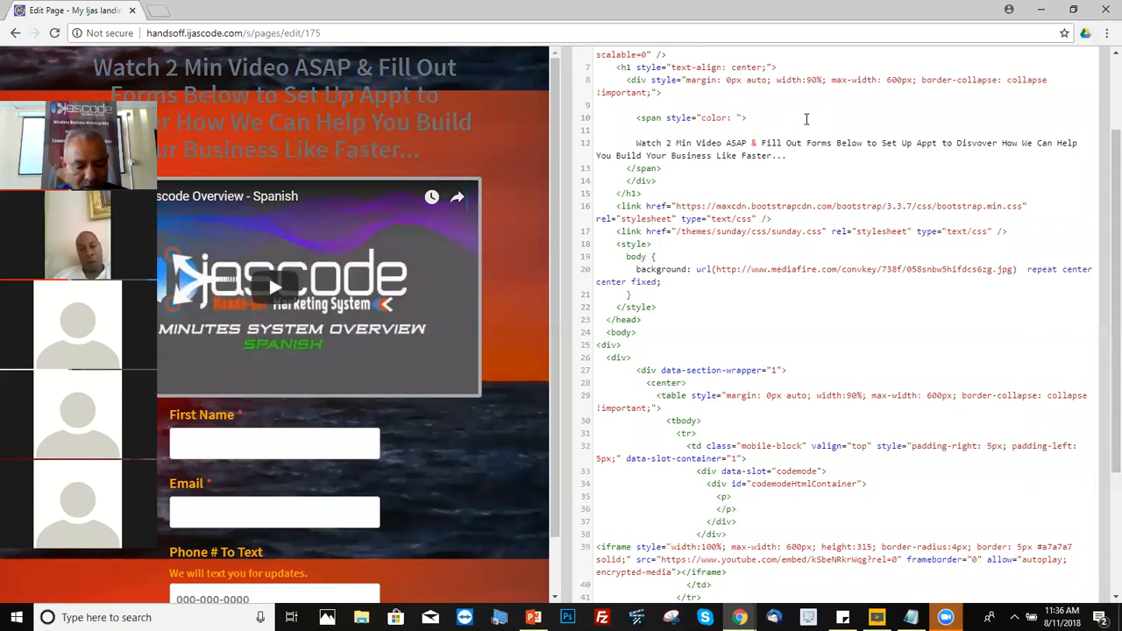
{"action": "type", "text": "red"}
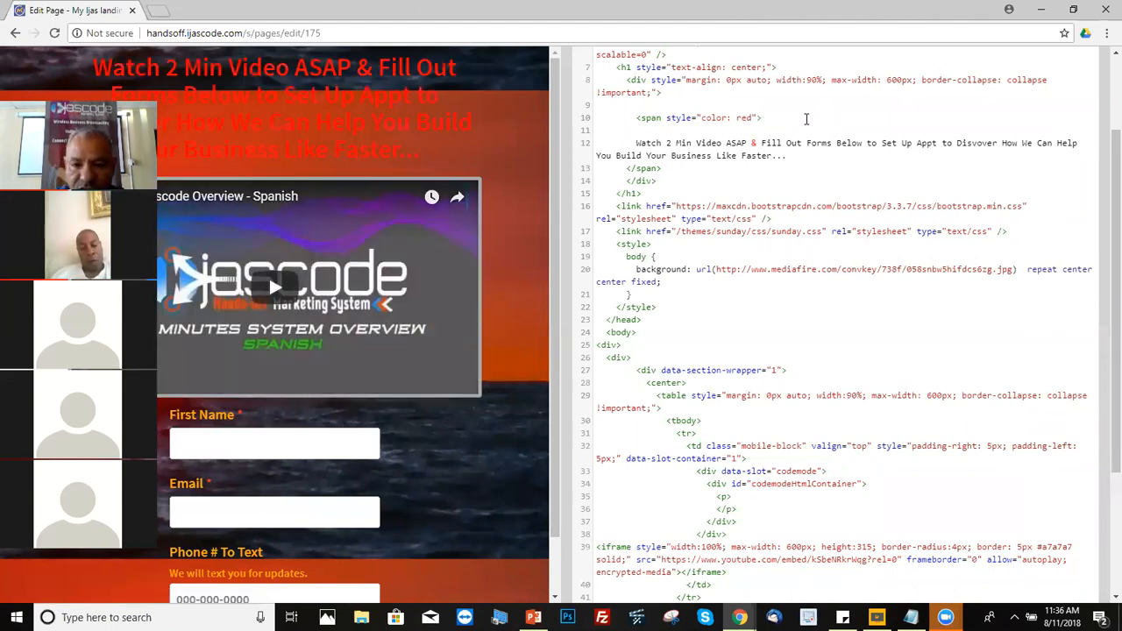
{"action": "key", "text": "BackSpace"}
{"action": "type", "text": "wh"}
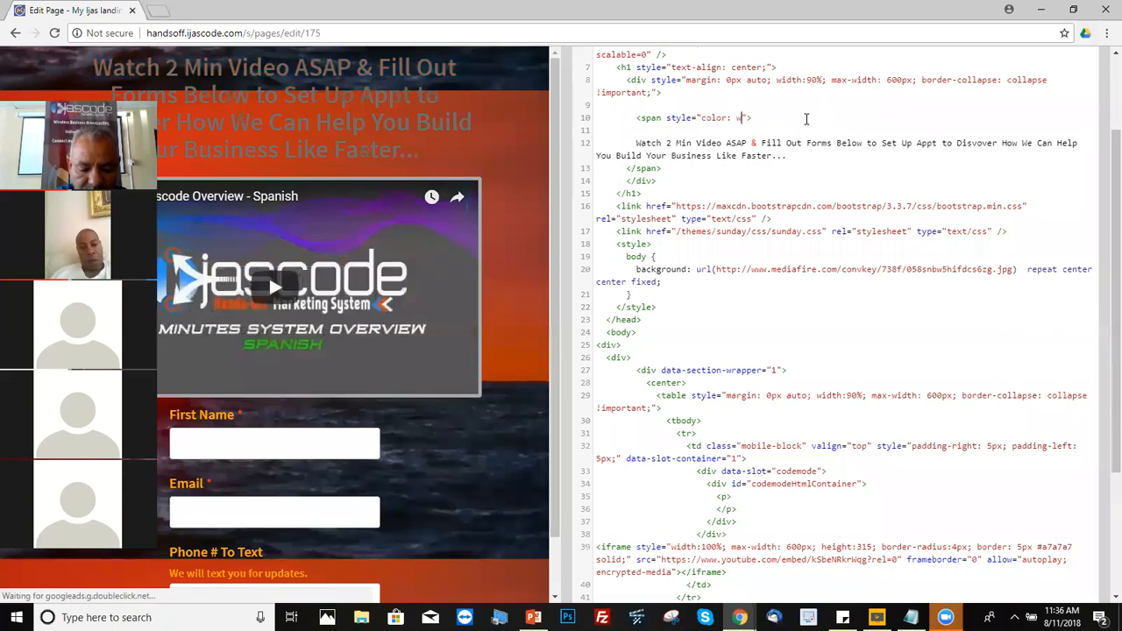
{"action": "type", "text": "ite"}
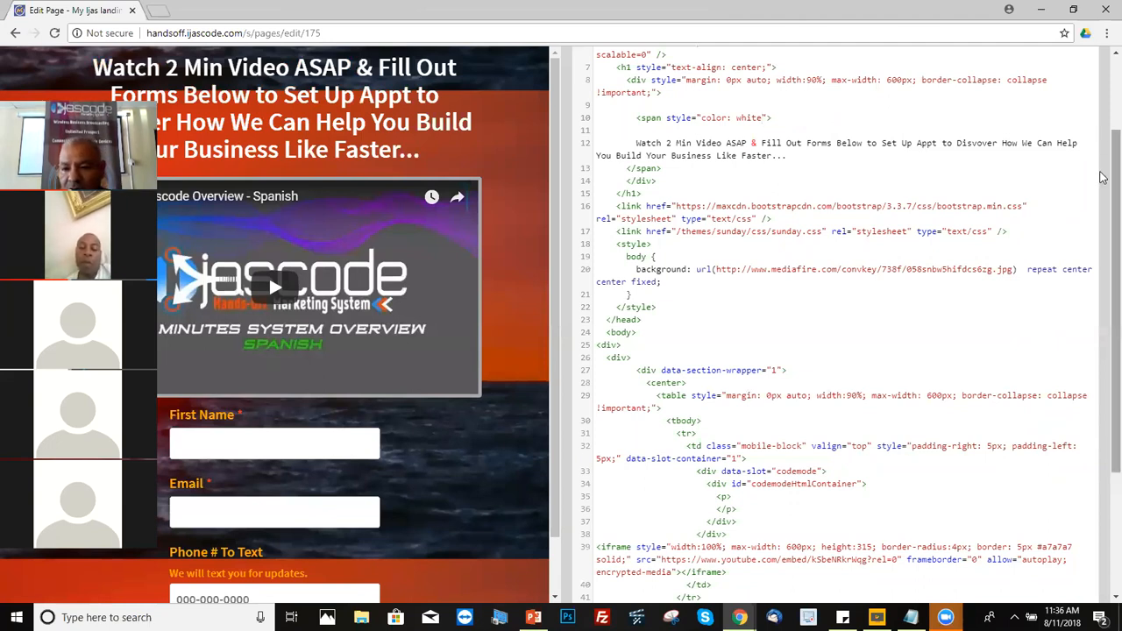
{"action": "scroll", "coordinate": [1102, 178], "scroll_direction": "down", "scroll_amount": 3}
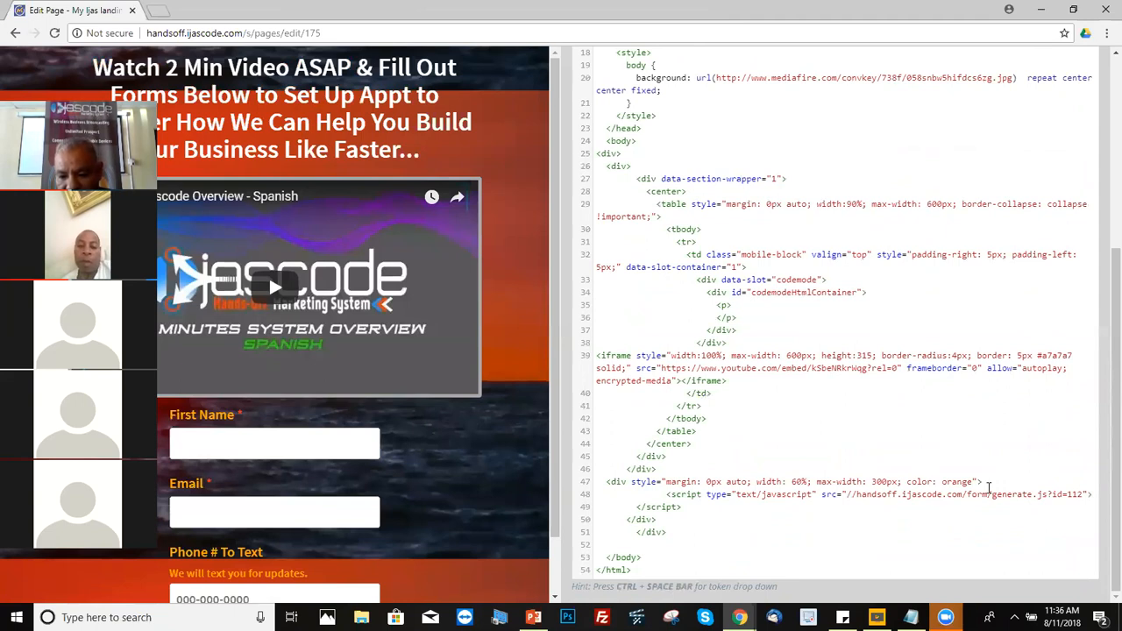
Step: Replace 'orange' with 'white' in line 47's form div style
{"action": "mouse_move", "coordinate": [973, 483]}
{"action": "left_mouse_down"}
{"action": "mouse_move", "coordinate": [908, 483]}
{"action": "mouse_move", "coordinate": [970, 481]}
{"action": "left_mouse_up"}
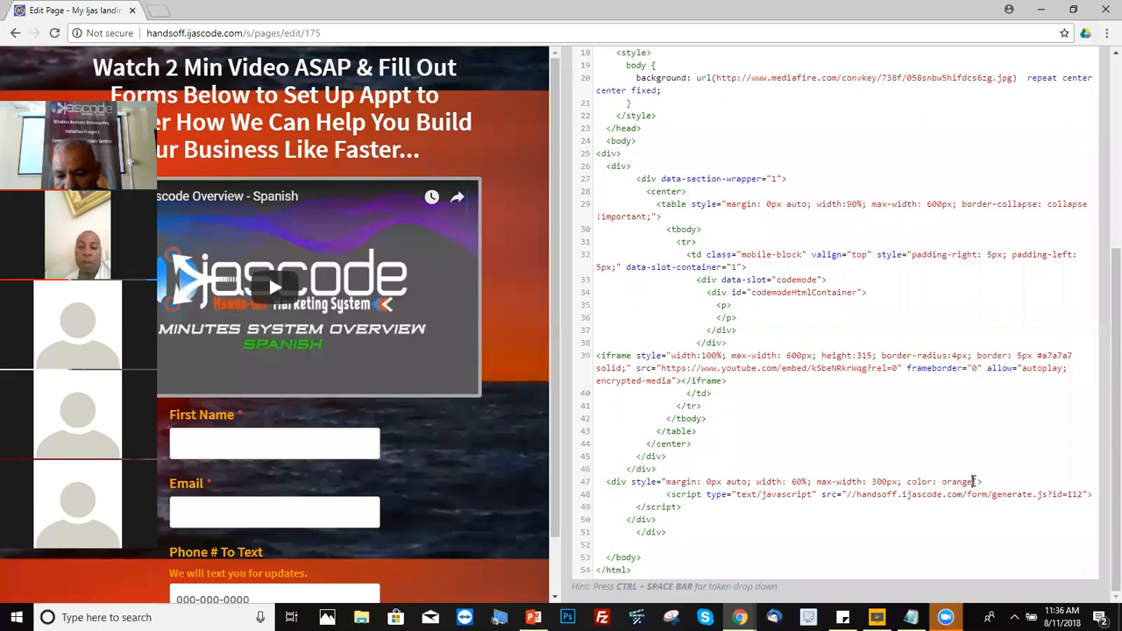
{"action": "key", "text": "BackSpace"}
{"action": "key", "text": "BackSpace"}
{"action": "key", "text": "BackSpace"}
{"action": "key", "text": "BackSpace"}
{"action": "key", "text": "BackSpace"}
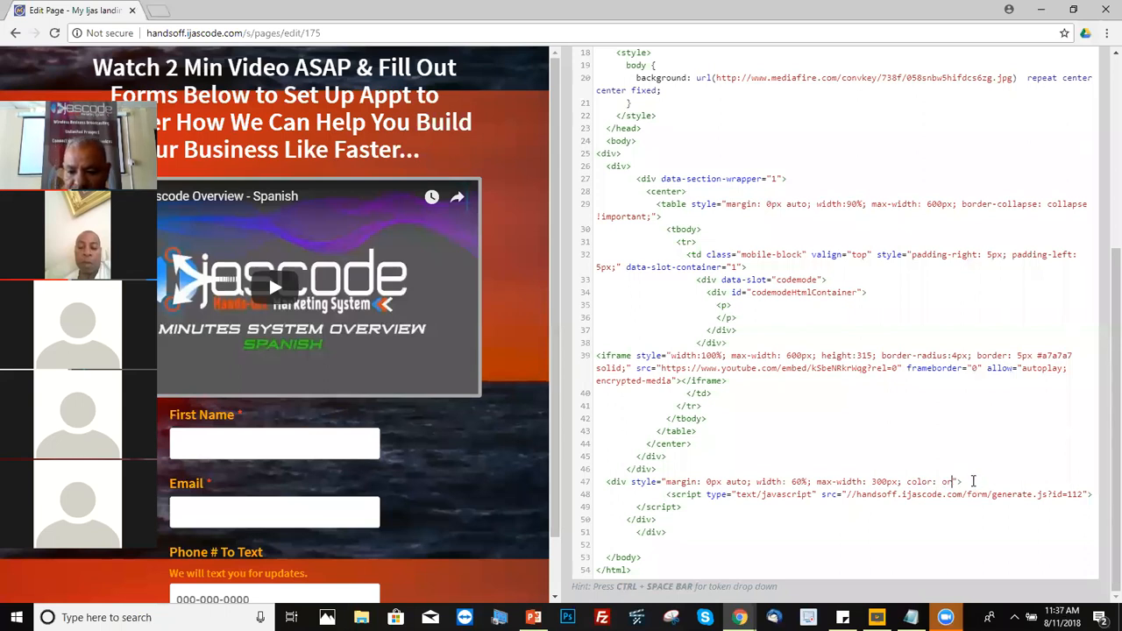
{"action": "type", "text": "wh"}
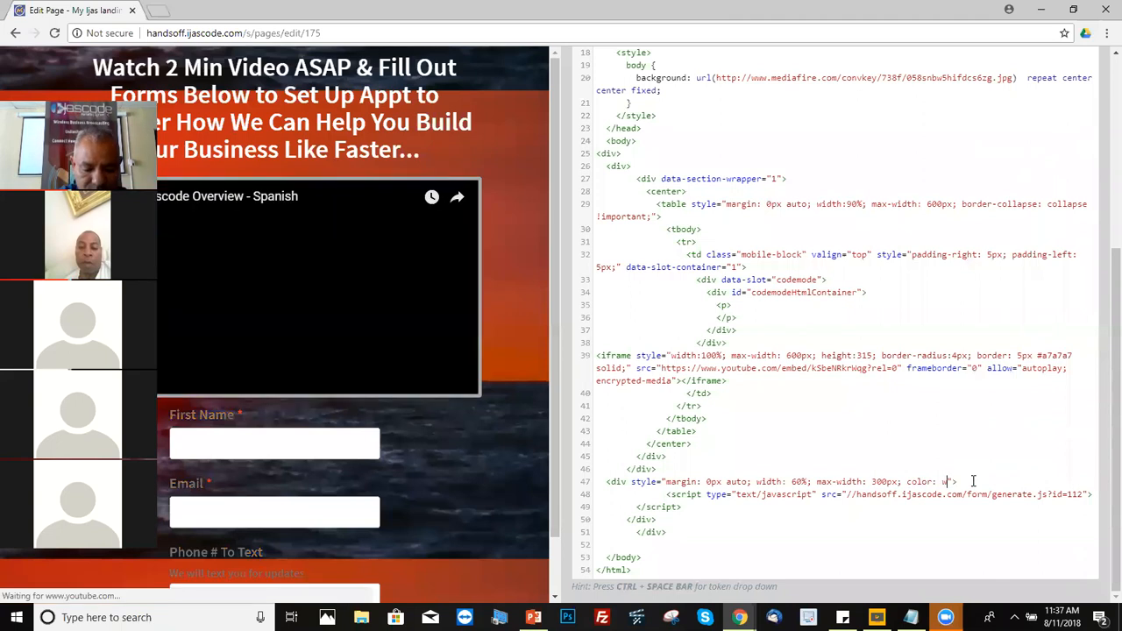
{"action": "type", "text": "ite"}
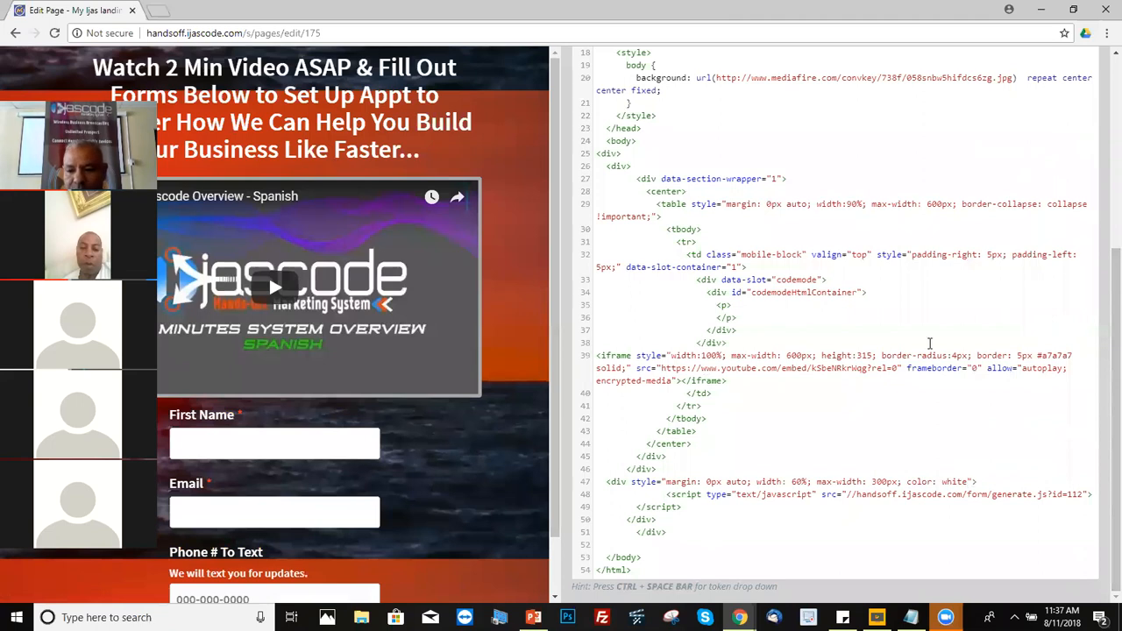
Step: Locate the background image URL on line 20 and set the editor window aside
{"action": "scroll", "coordinate": [1103, 307], "scroll_direction": "up", "scroll_amount": 3}
{"action": "scroll", "coordinate": [1103, 275], "scroll_direction": "up", "scroll_amount": 2}
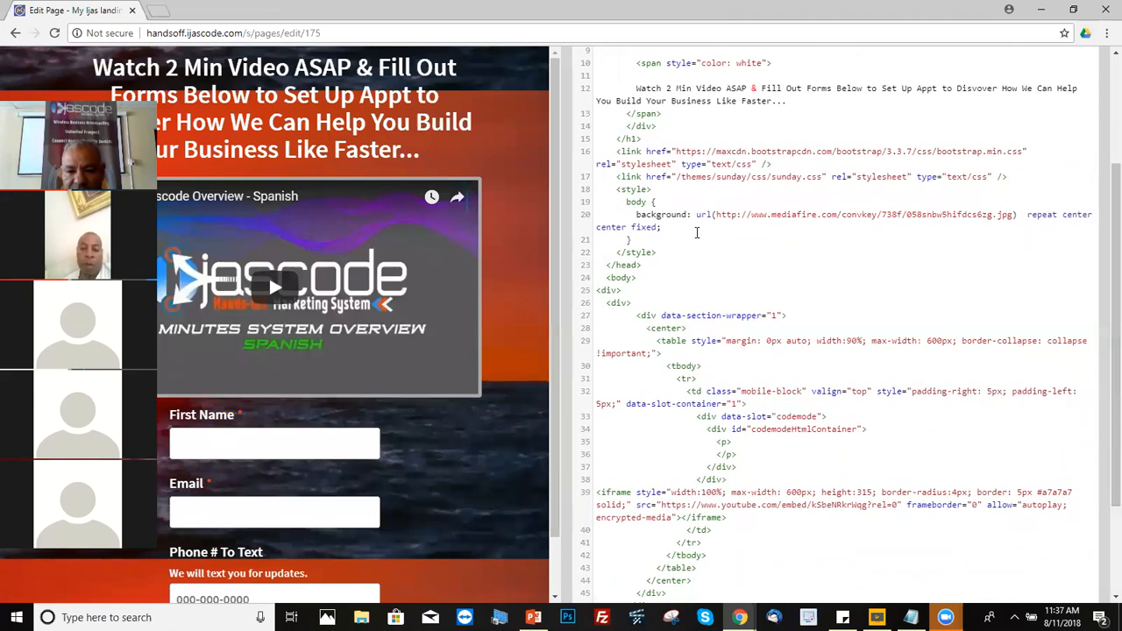
{"action": "left_click_drag", "start_coordinate": [631, 214], "coordinate": [682, 214]}
{"action": "left_click", "coordinate": [672, 214]}
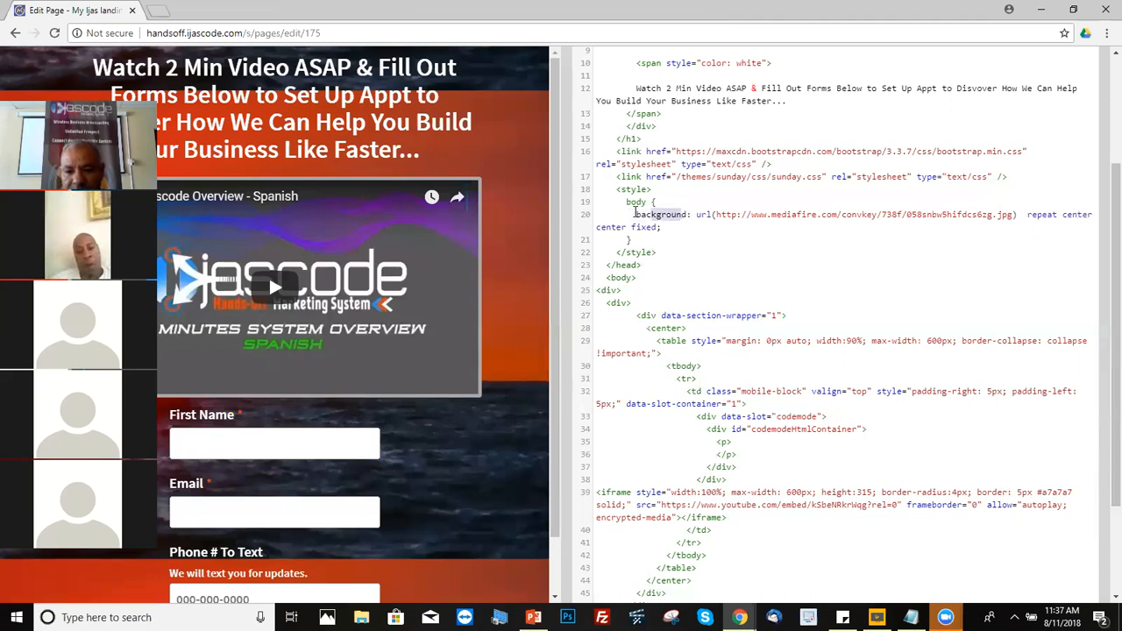
{"action": "mouse_move", "coordinate": [717, 214]}
{"action": "left_mouse_down"}
{"action": "mouse_move", "coordinate": [813, 214]}
{"action": "mouse_move", "coordinate": [628, 214]}
{"action": "mouse_move", "coordinate": [1010, 214]}
{"action": "mouse_move", "coordinate": [718, 213]}
{"action": "left_mouse_up"}
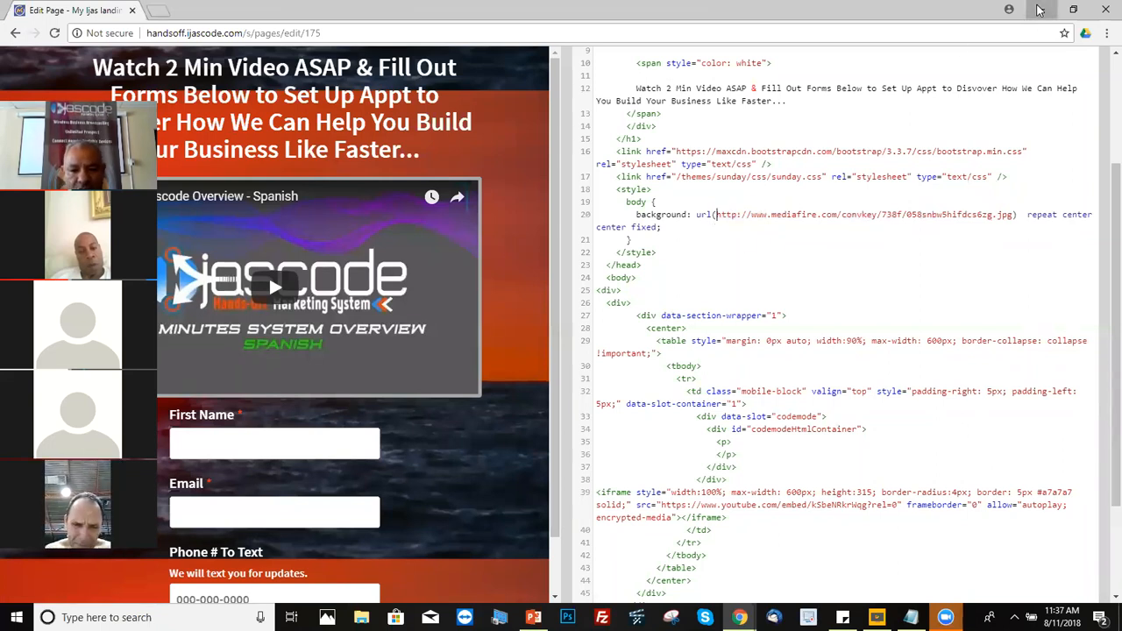
{"action": "left_click", "coordinate": [1039, 10]}
Step: Open MediaFire's My Files in a new browser window
{"action": "left_click", "coordinate": [740, 617]}
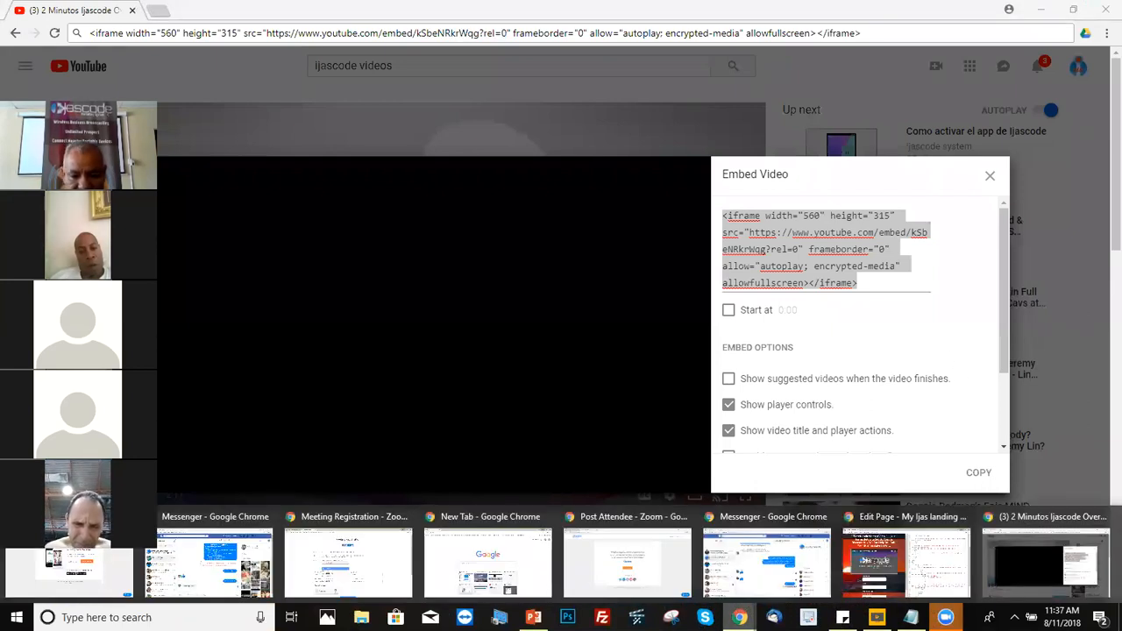
{"action": "right_click", "coordinate": [739, 617]}
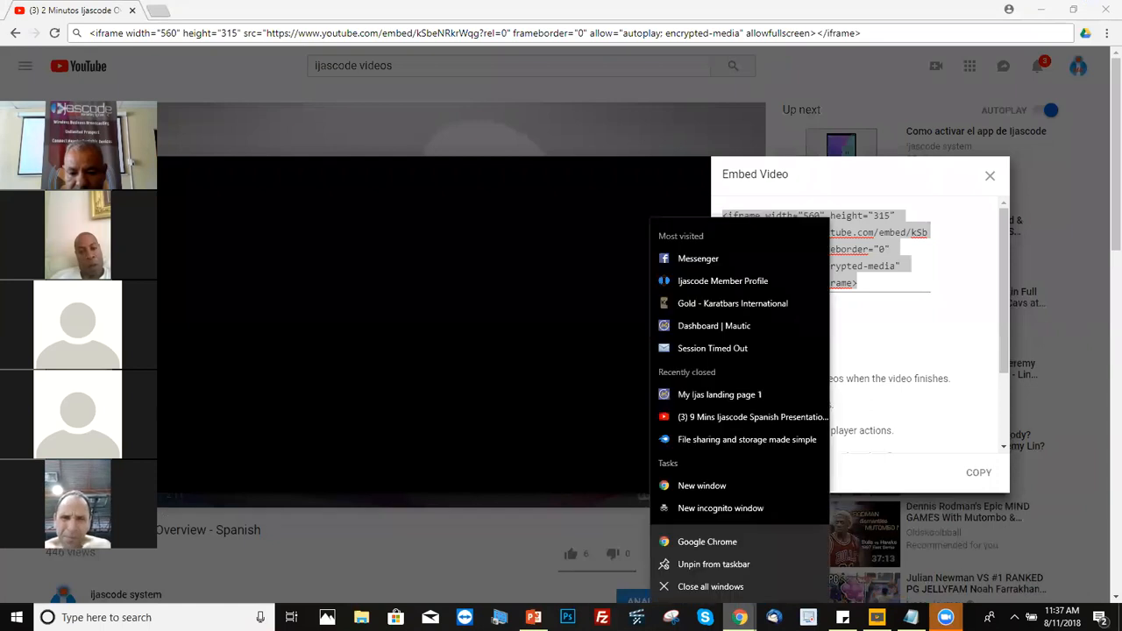
{"action": "left_click", "coordinate": [706, 485]}
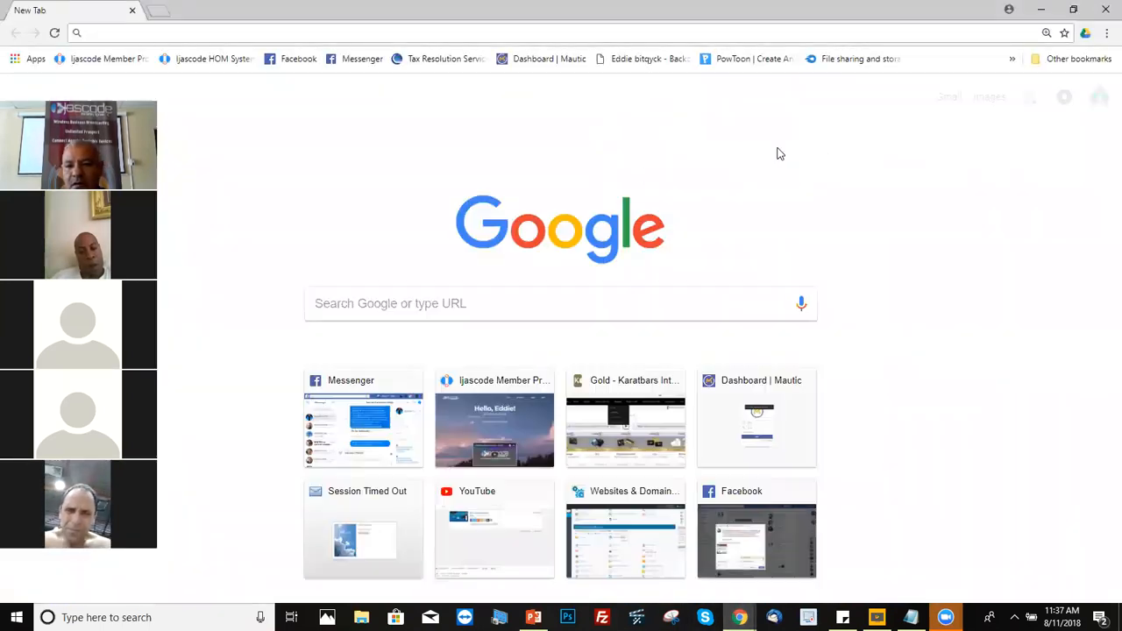
{"action": "left_click", "coordinate": [846, 61]}
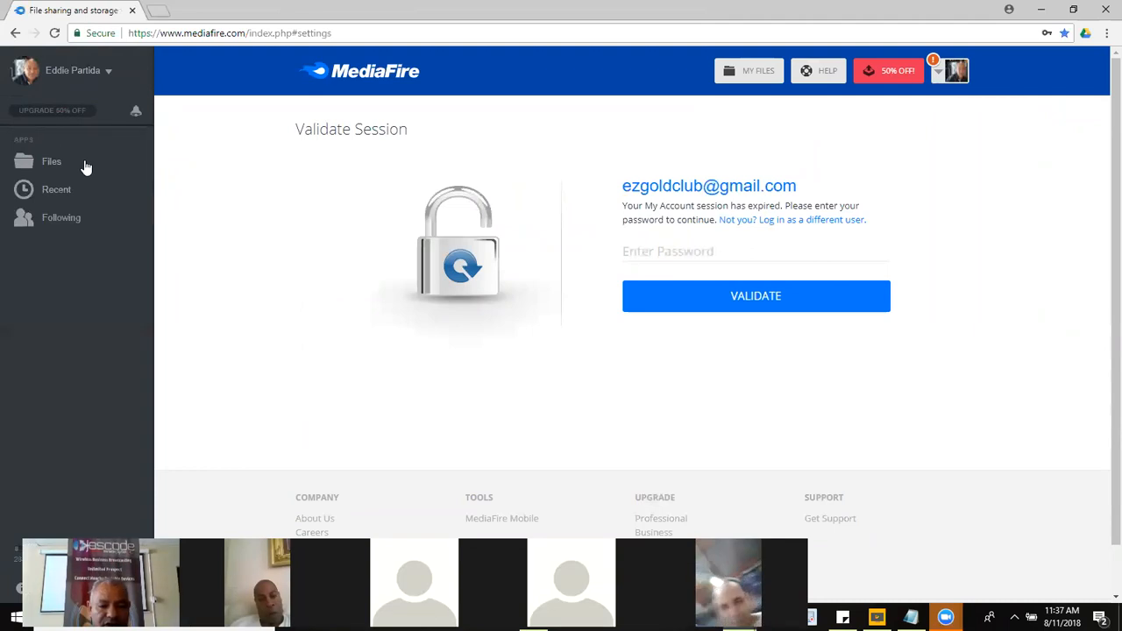
{"action": "left_click", "coordinate": [59, 163]}
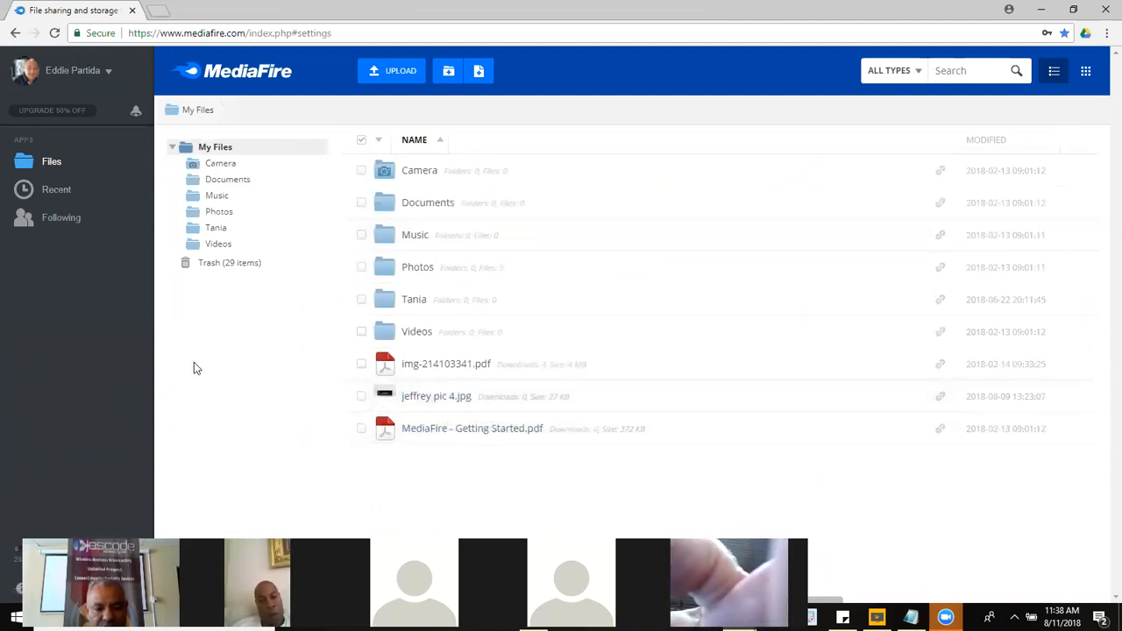
Step: Copy the altice one photo's image URL and return to the My Files list
{"action": "left_click", "coordinate": [431, 398]}
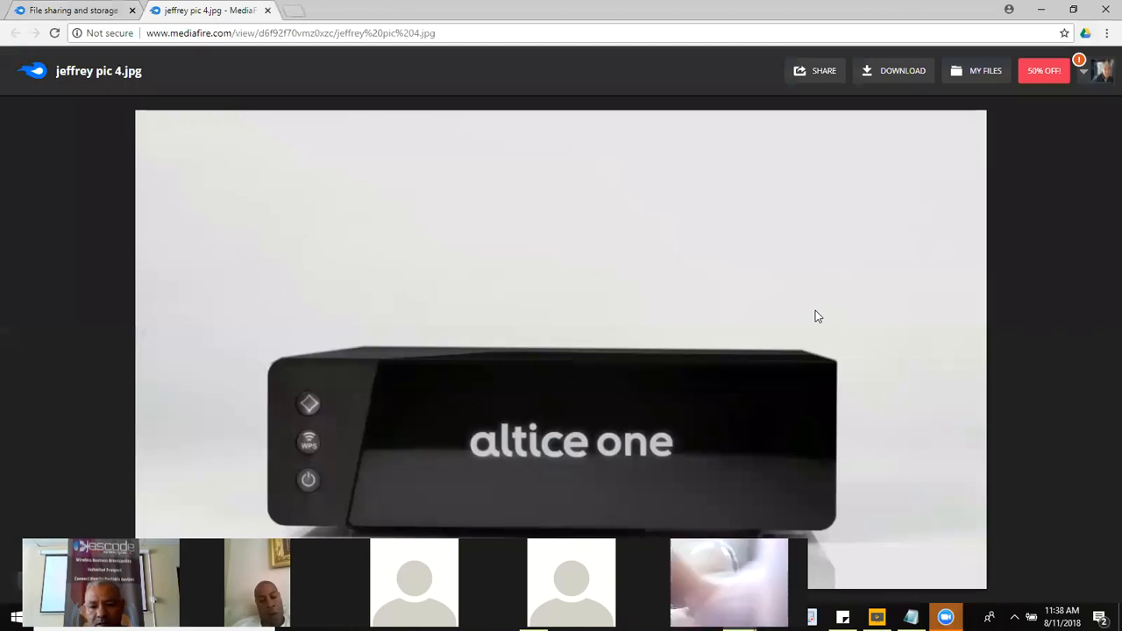
{"action": "right_click", "coordinate": [620, 234]}
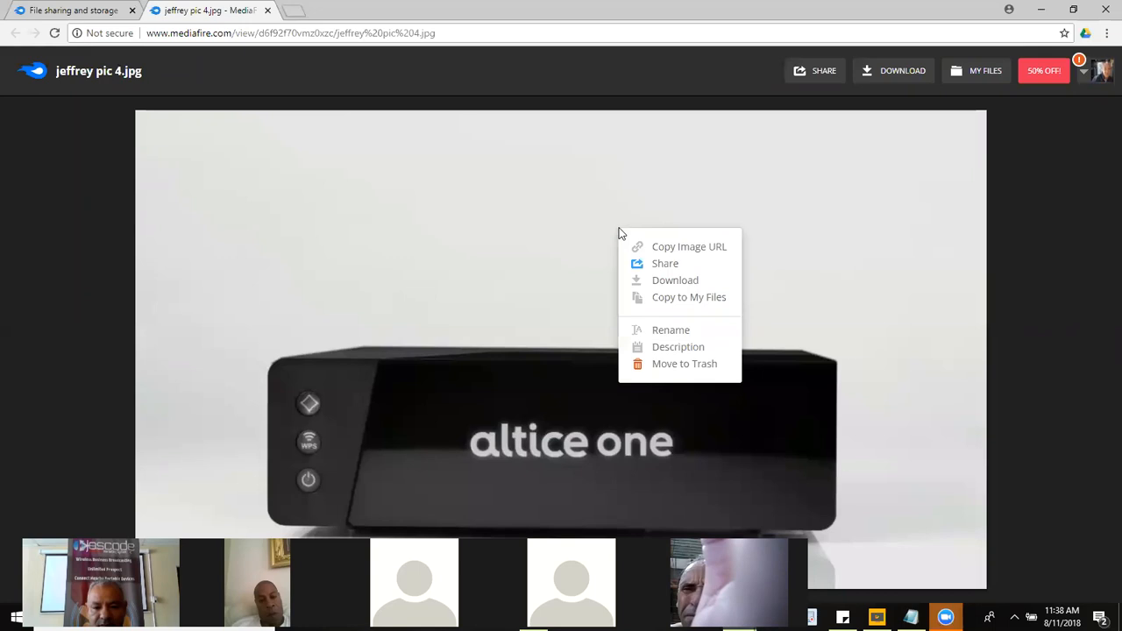
{"action": "left_click", "coordinate": [681, 248]}
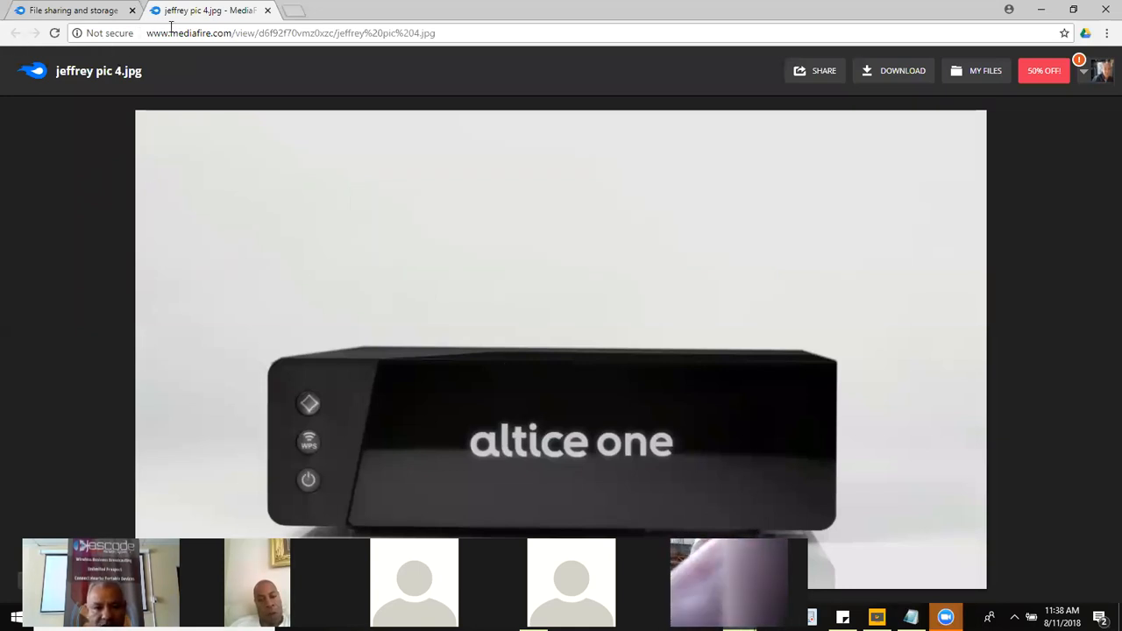
{"action": "left_click", "coordinate": [267, 10]}
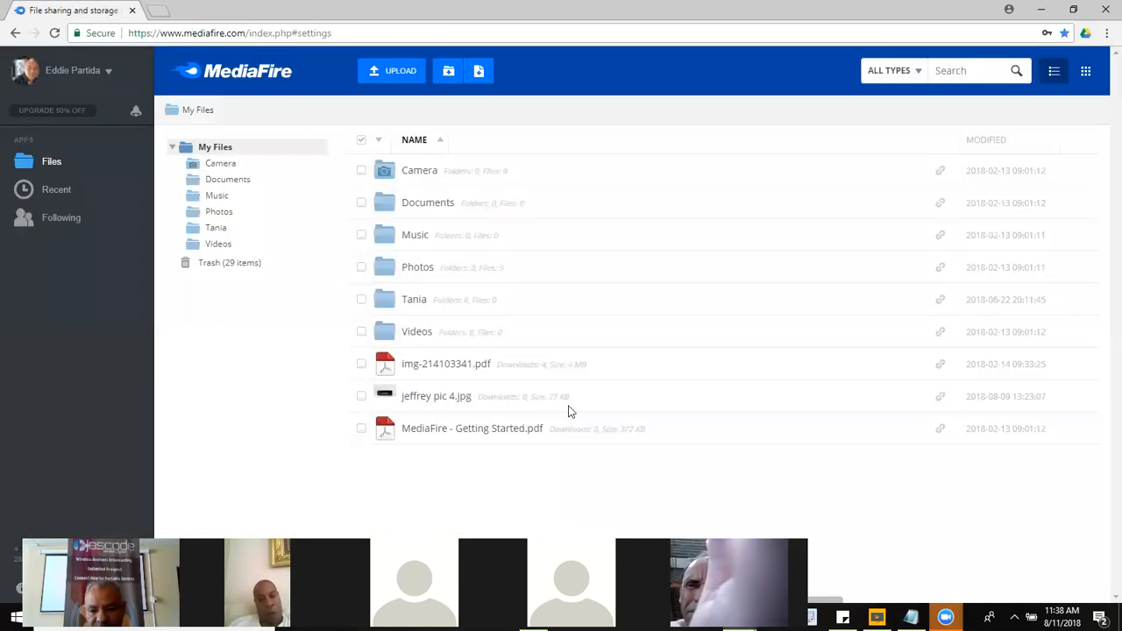
{"action": "left_click", "coordinate": [15, 32]}
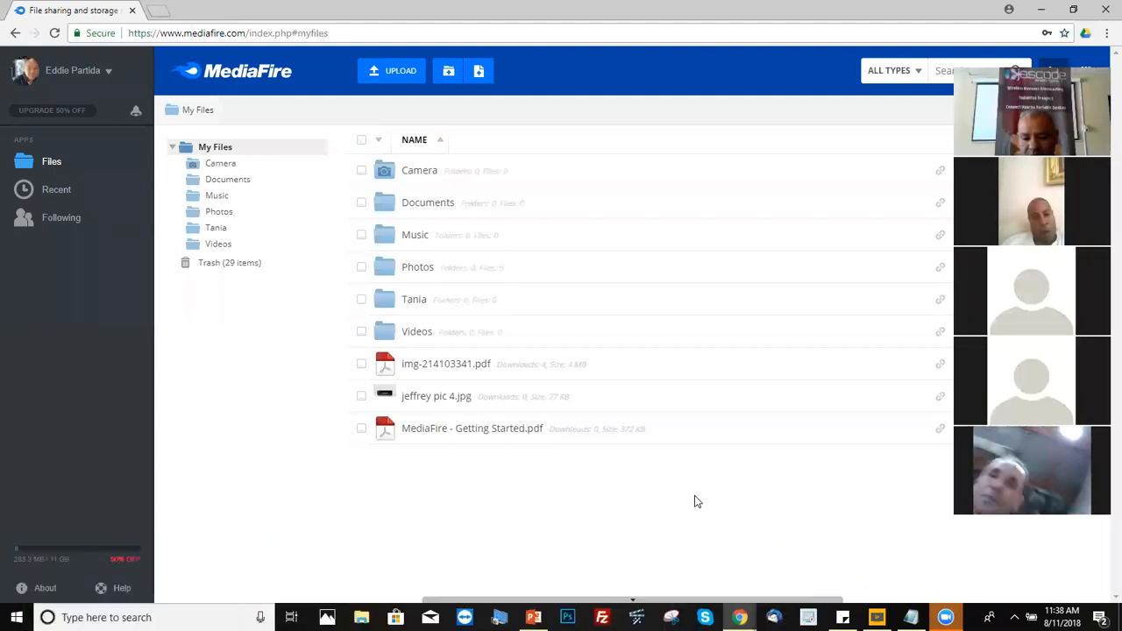
Step: Replace the url() on line 20's body background with the copied MediaFire photo URL
{"action": "mouse_move", "coordinate": [740, 617]}
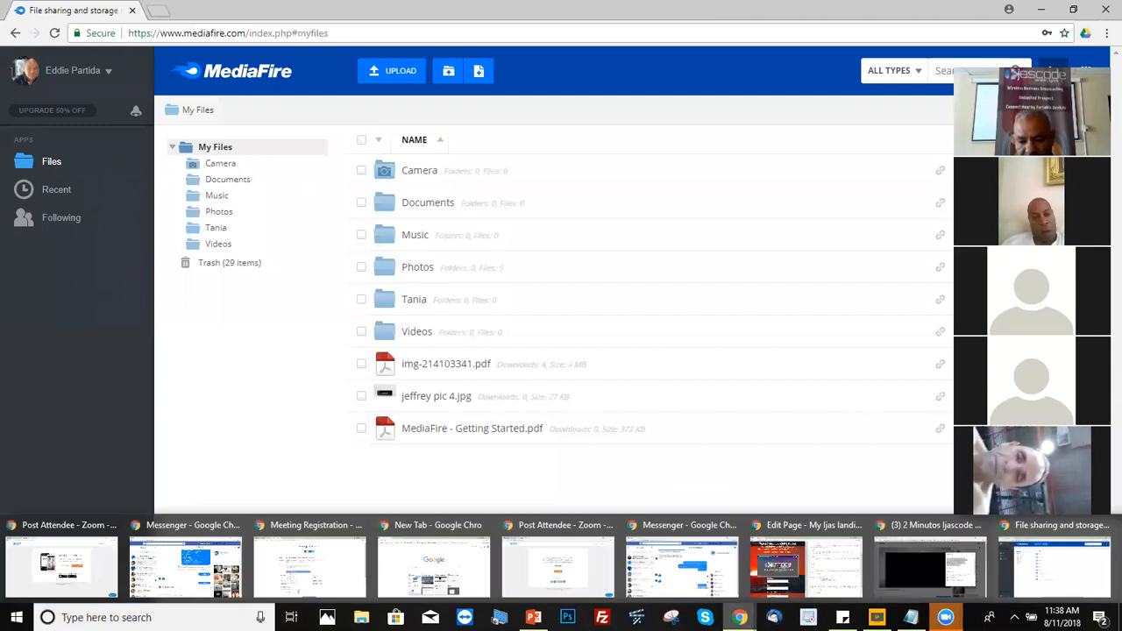
{"action": "left_click", "coordinate": [806, 565]}
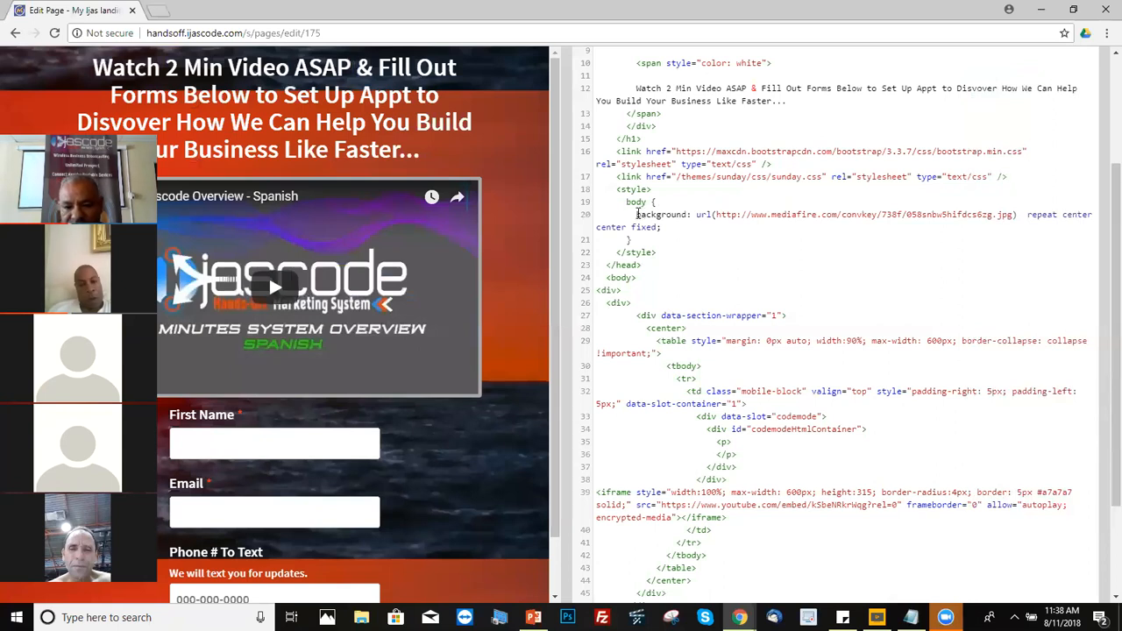
{"action": "left_click_drag", "start_coordinate": [632, 214], "coordinate": [717, 214]}
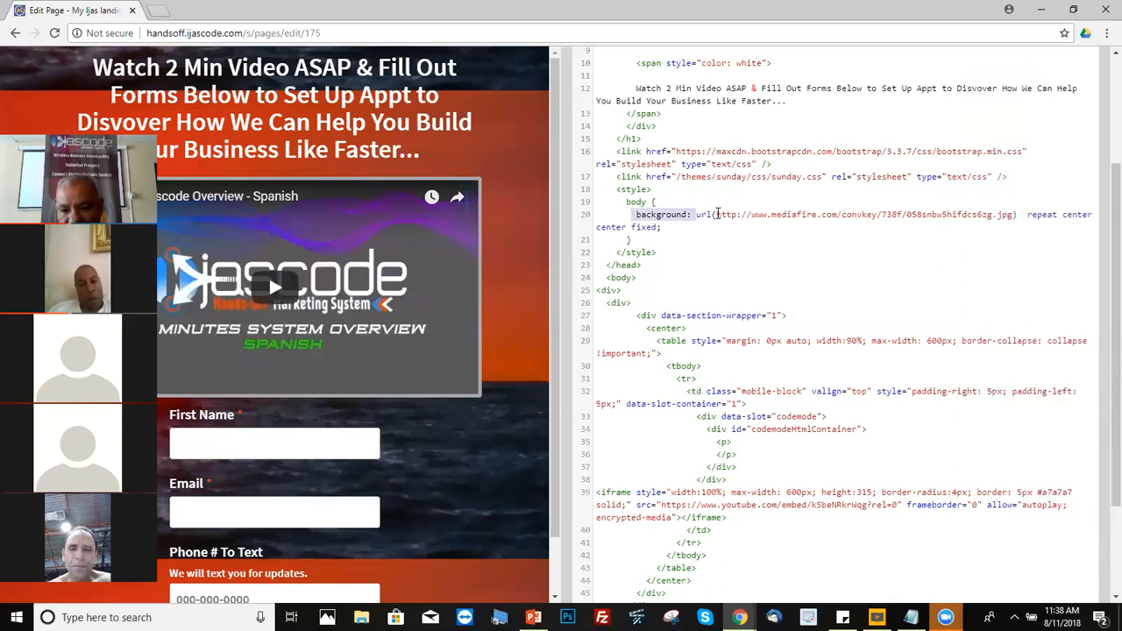
{"action": "left_click_drag", "start_coordinate": [628, 217], "coordinate": [662, 226]}
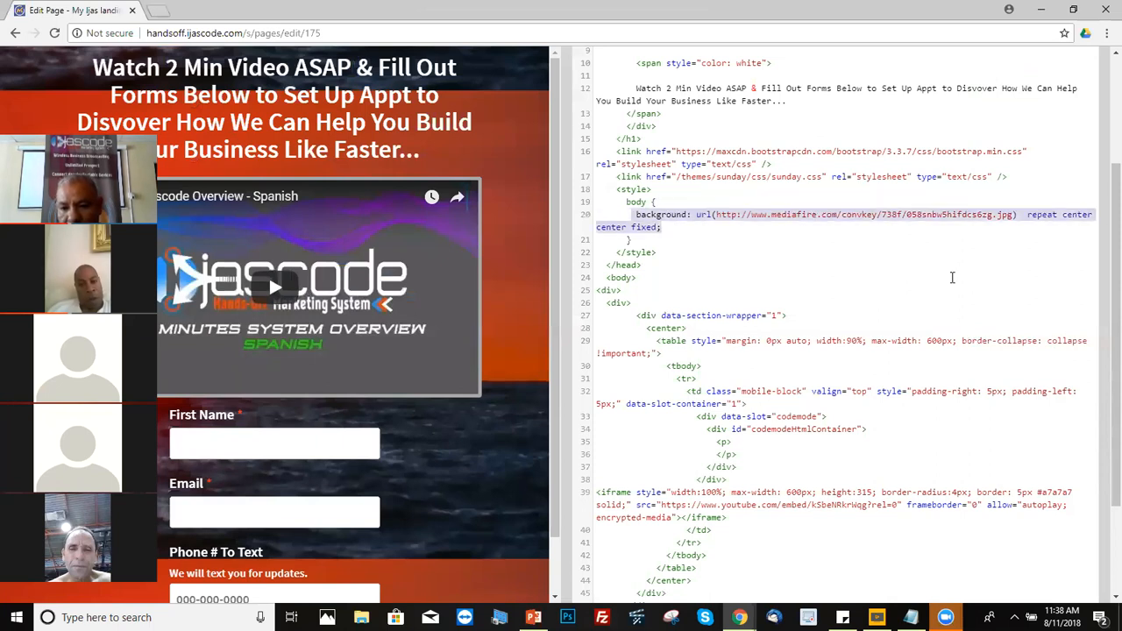
{"action": "left_click", "coordinate": [952, 277]}
{"action": "left_click_drag", "start_coordinate": [1015, 214], "coordinate": [718, 213]}
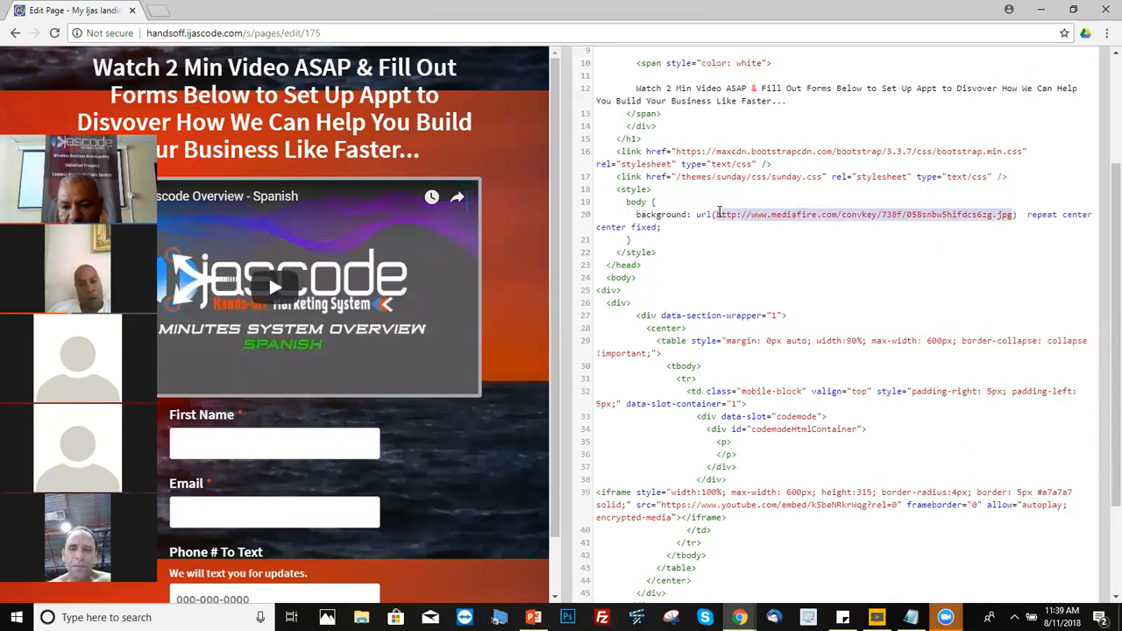
{"action": "key", "text": "Delete"}
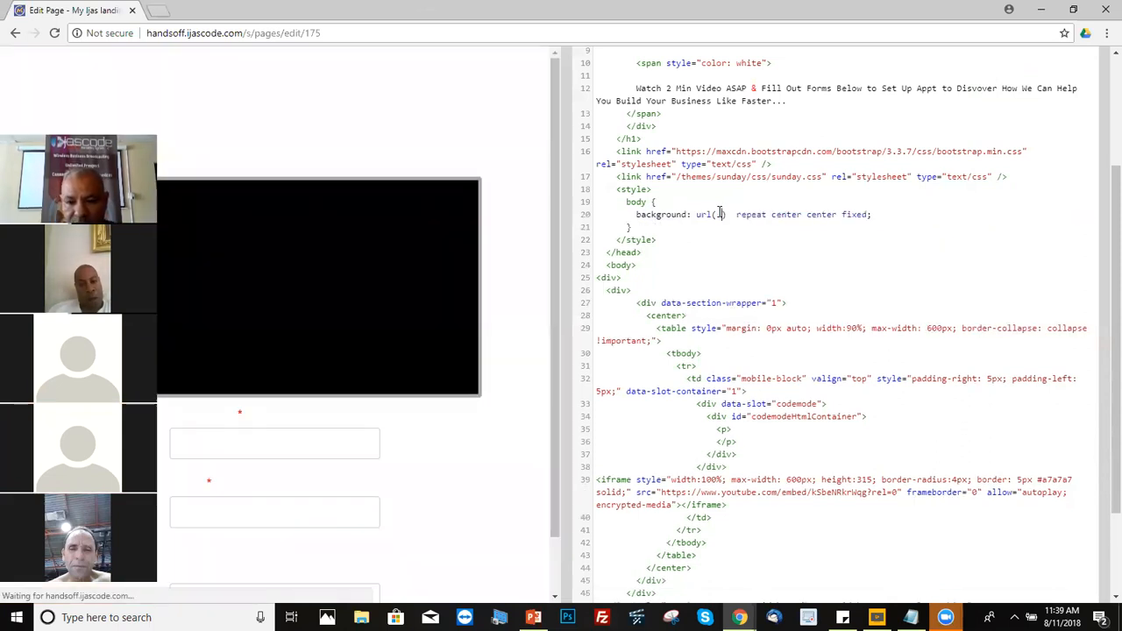
{"action": "key", "text": "Delete"}
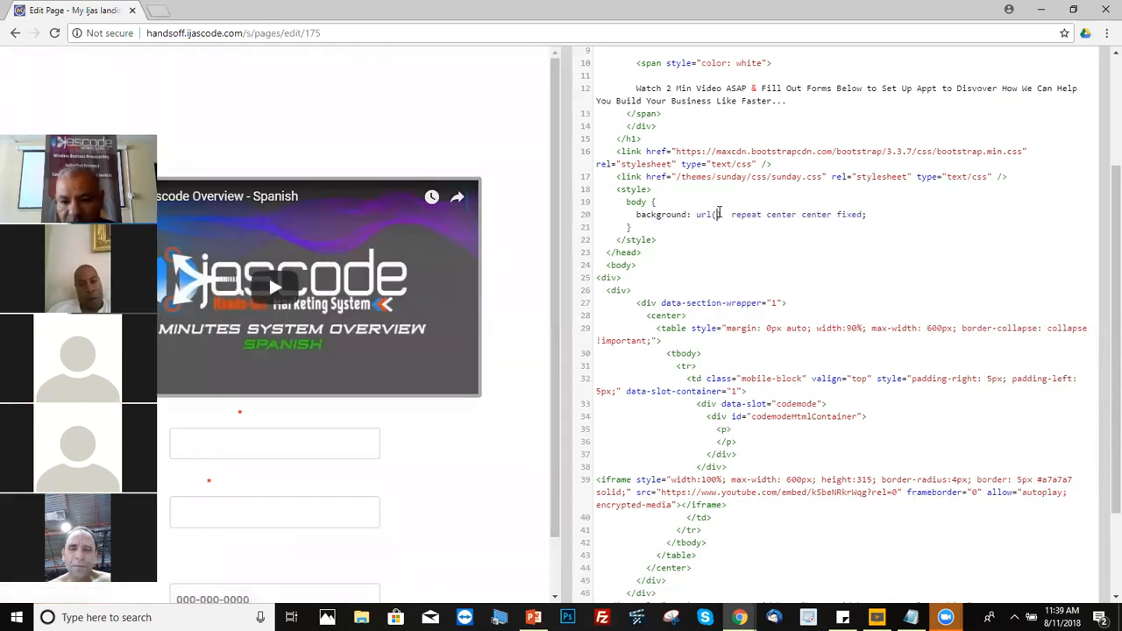
{"action": "key", "text": "ctrl+v"}
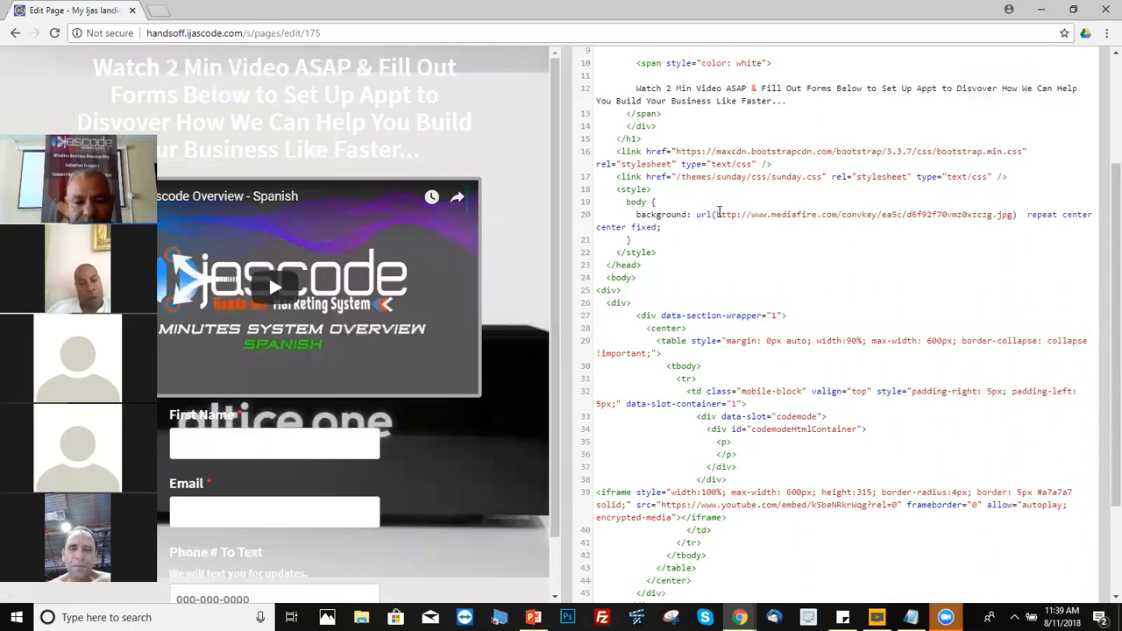
{"action": "left_click", "coordinate": [716, 214]}
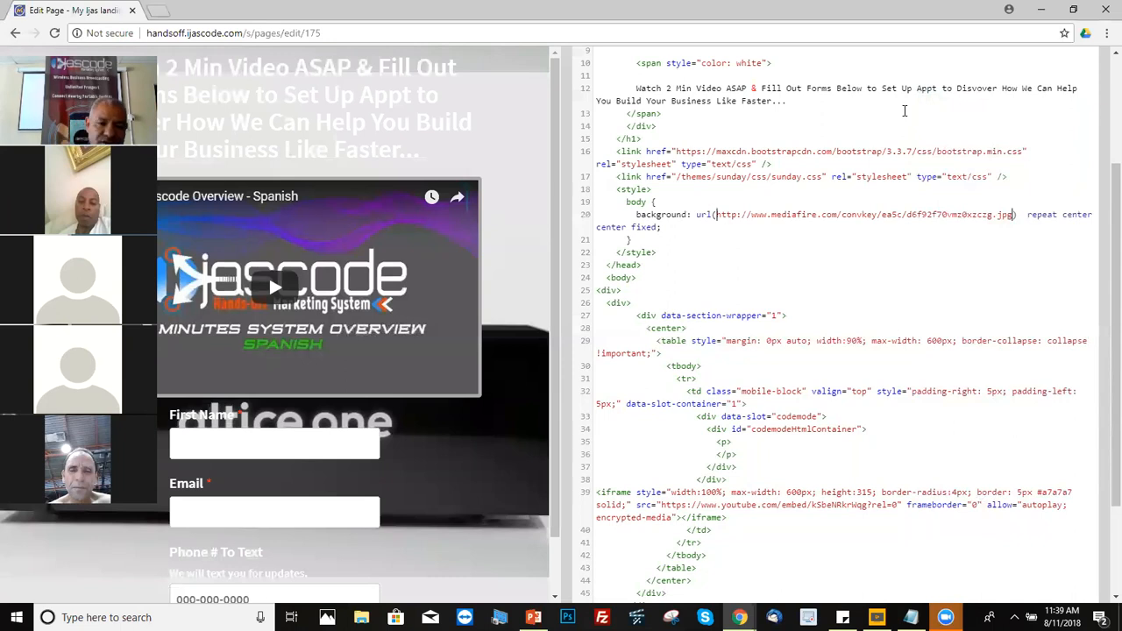
Step: Check the form script's generate.js source on line 48, then scroll back to the top
{"action": "scroll", "coordinate": [1103, 208], "scroll_direction": "down", "scroll_amount": 3}
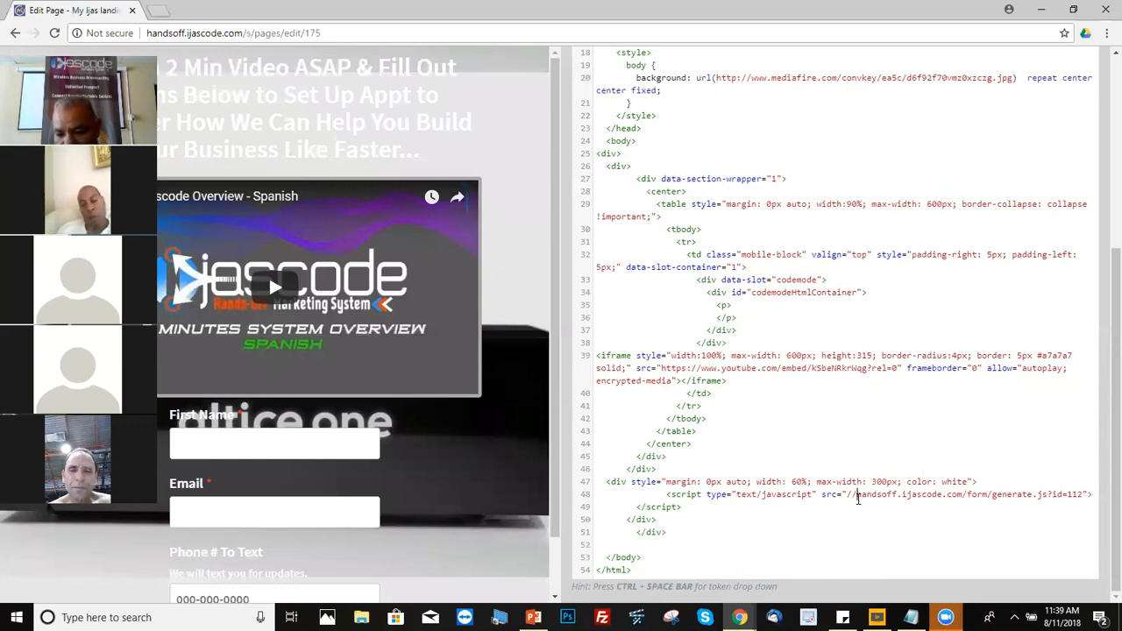
{"action": "left_click_drag", "start_coordinate": [857, 496], "coordinate": [907, 496]}
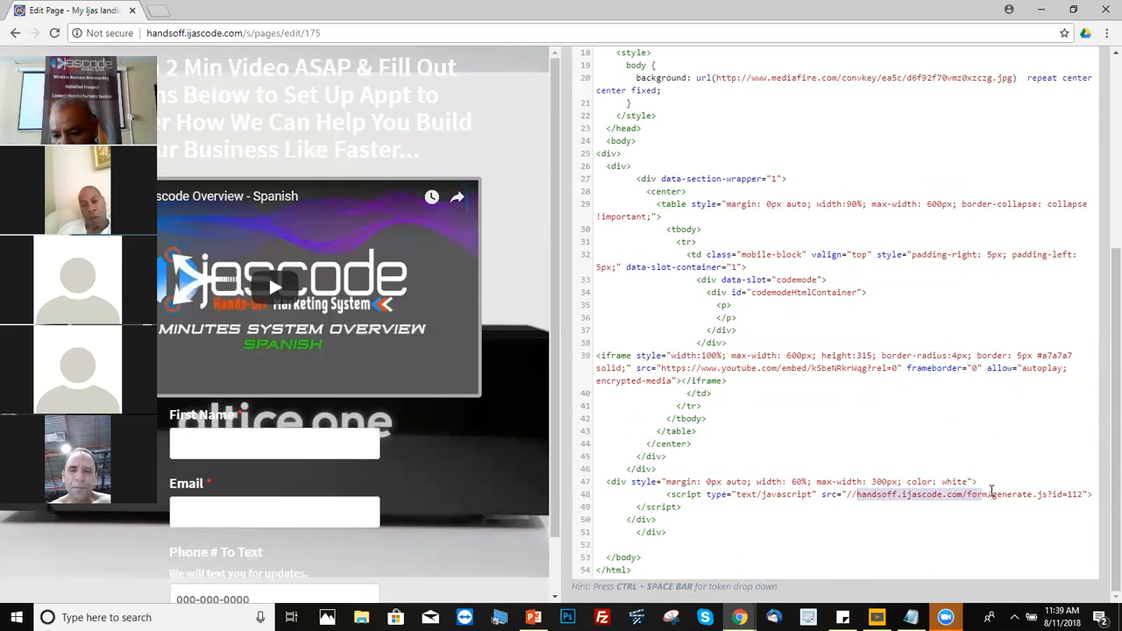
{"action": "left_click_drag", "start_coordinate": [1036, 495], "coordinate": [1053, 496]}
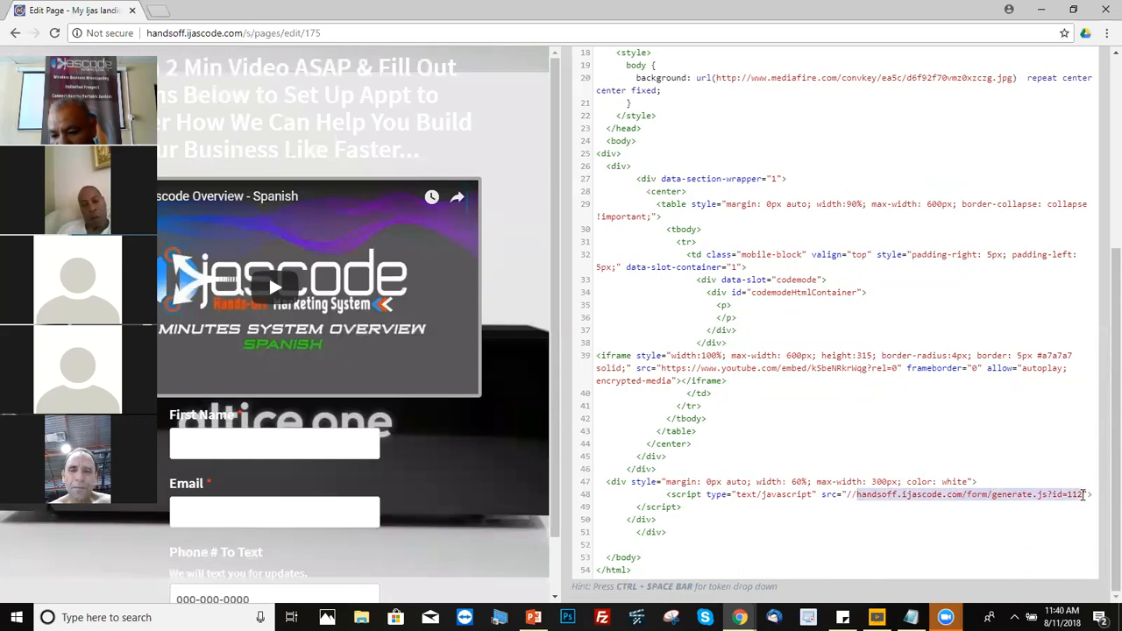
{"action": "left_click", "coordinate": [1072, 513]}
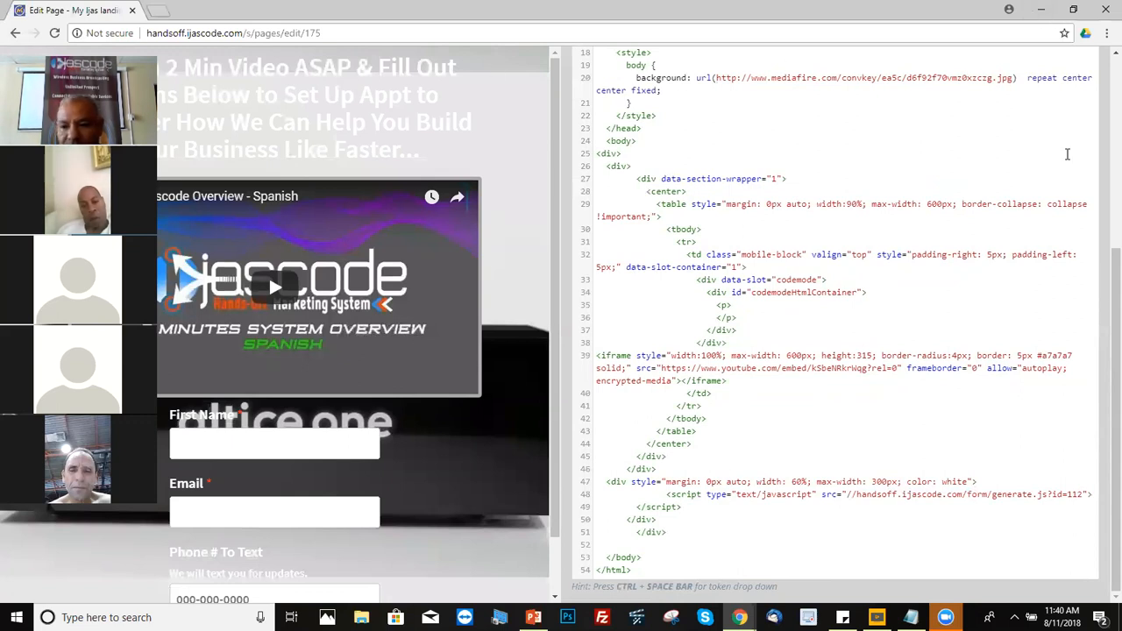
{"action": "scroll", "coordinate": [1103, 327], "scroll_direction": "up", "scroll_amount": 4}
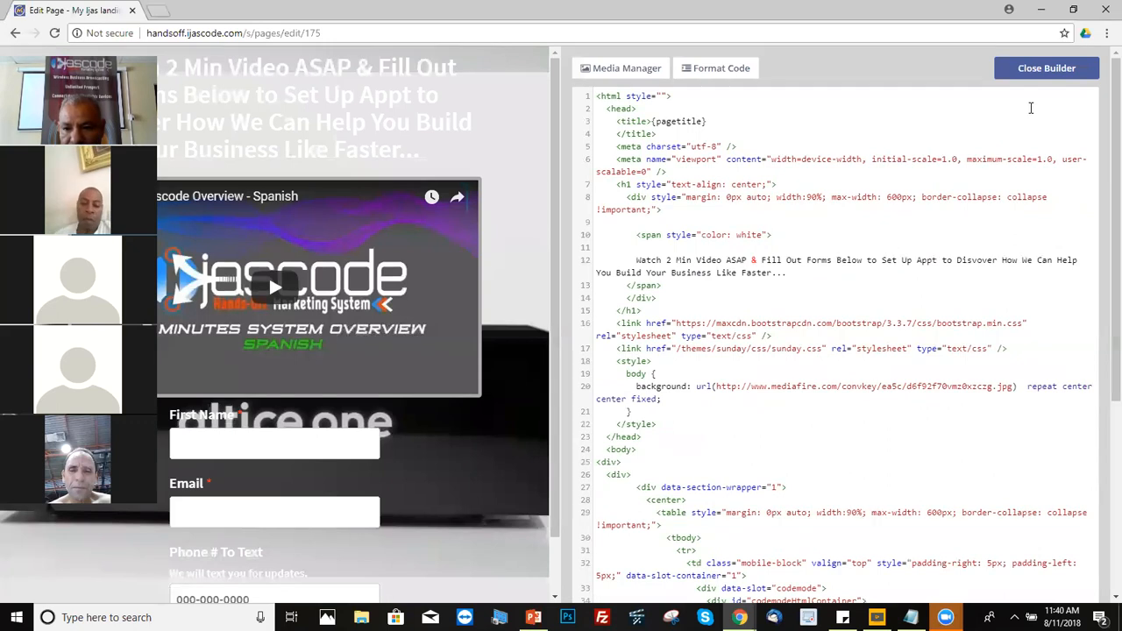
Step: Close the builder and Save & Close My Ijas landing page 1
{"action": "left_click", "coordinate": [1047, 69]}
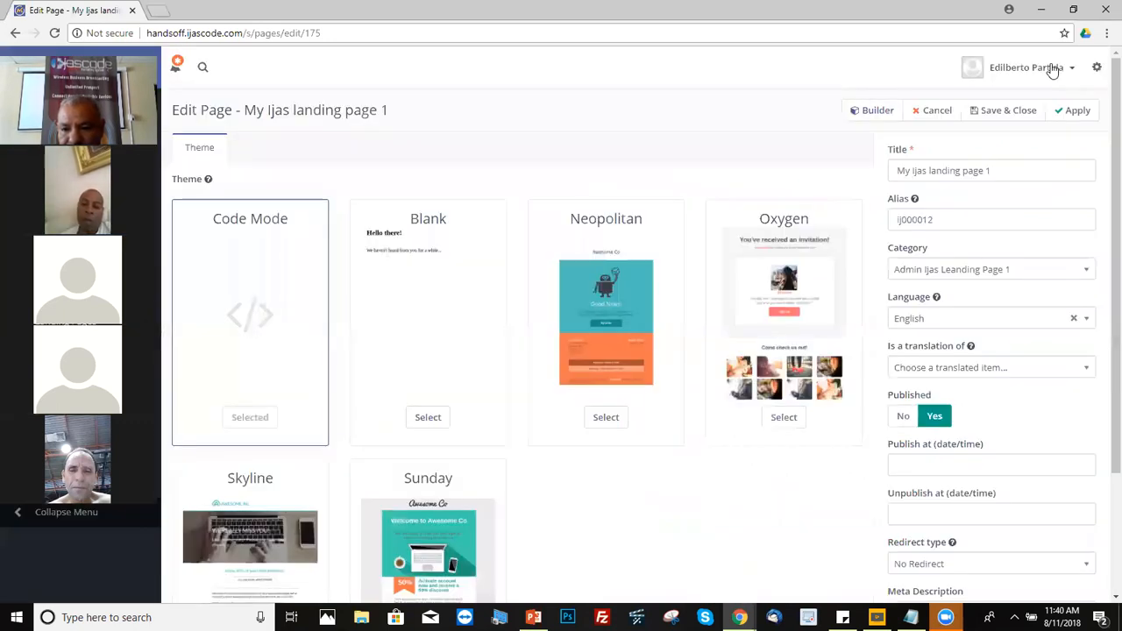
{"action": "left_click", "coordinate": [999, 112]}
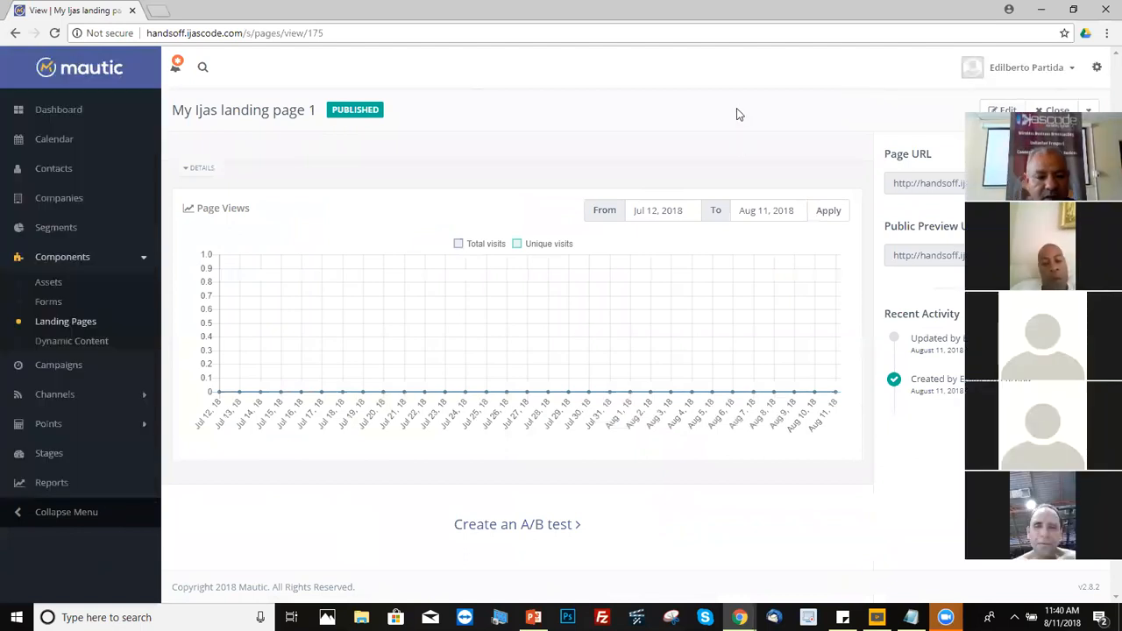
Step: Show the full Forms list, clearing the 'sys' search filter
{"action": "left_click", "coordinate": [48, 302]}
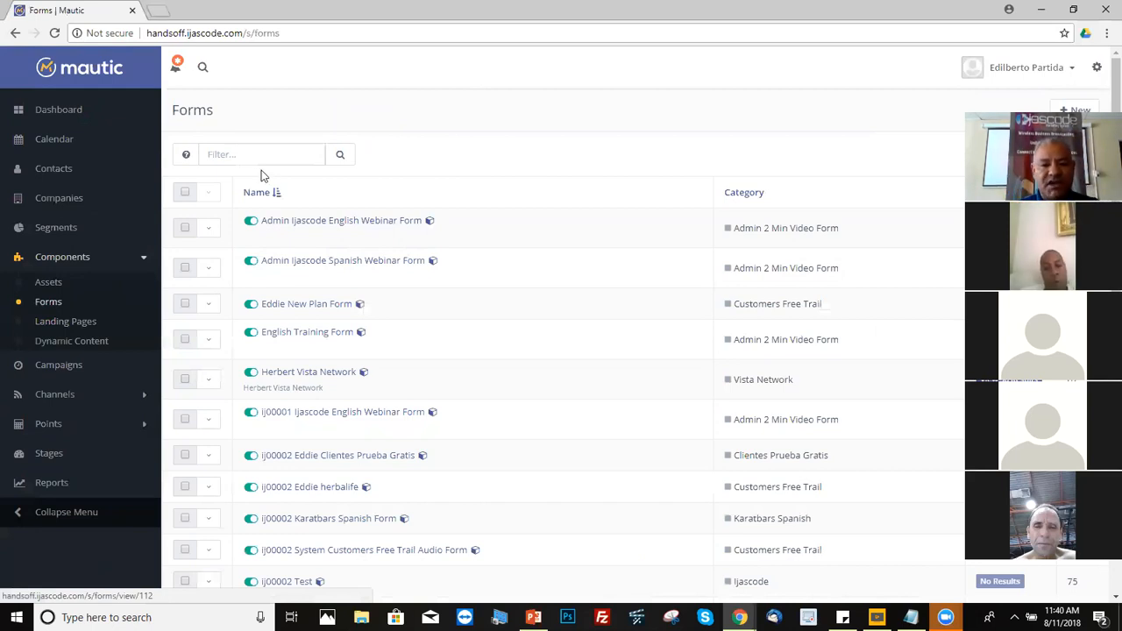
{"action": "left_click", "coordinate": [219, 155]}
{"action": "type", "text": "sys"}
{"action": "key", "text": "BackSpace"}
{"action": "key", "text": "BackSpace"}
{"action": "key", "text": "BackSpace"}
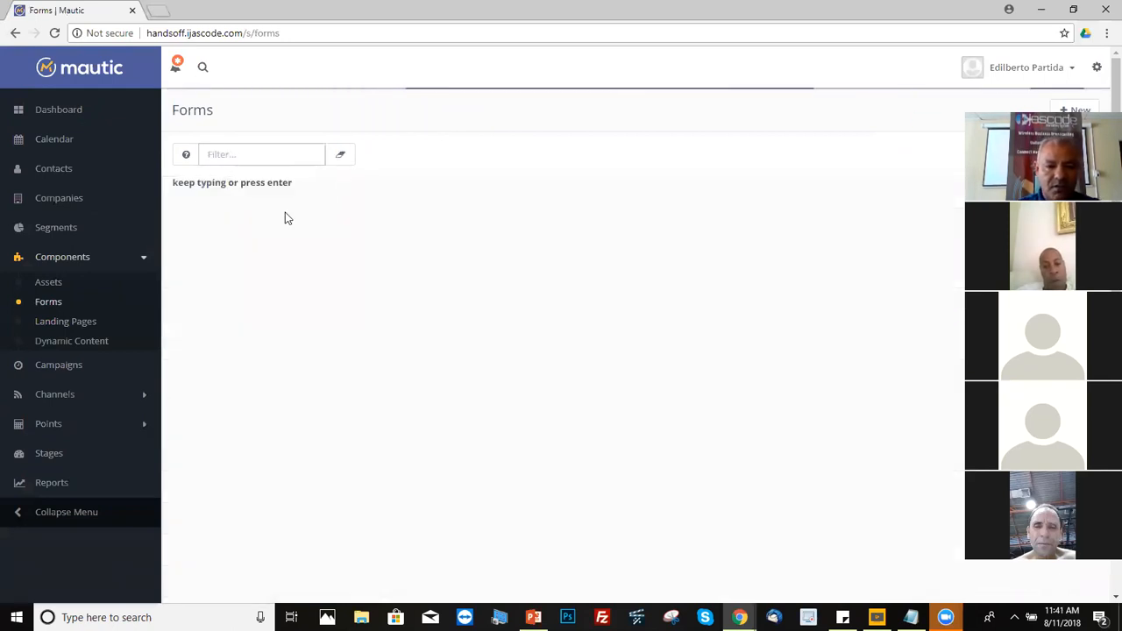
{"action": "left_click", "coordinate": [350, 160]}
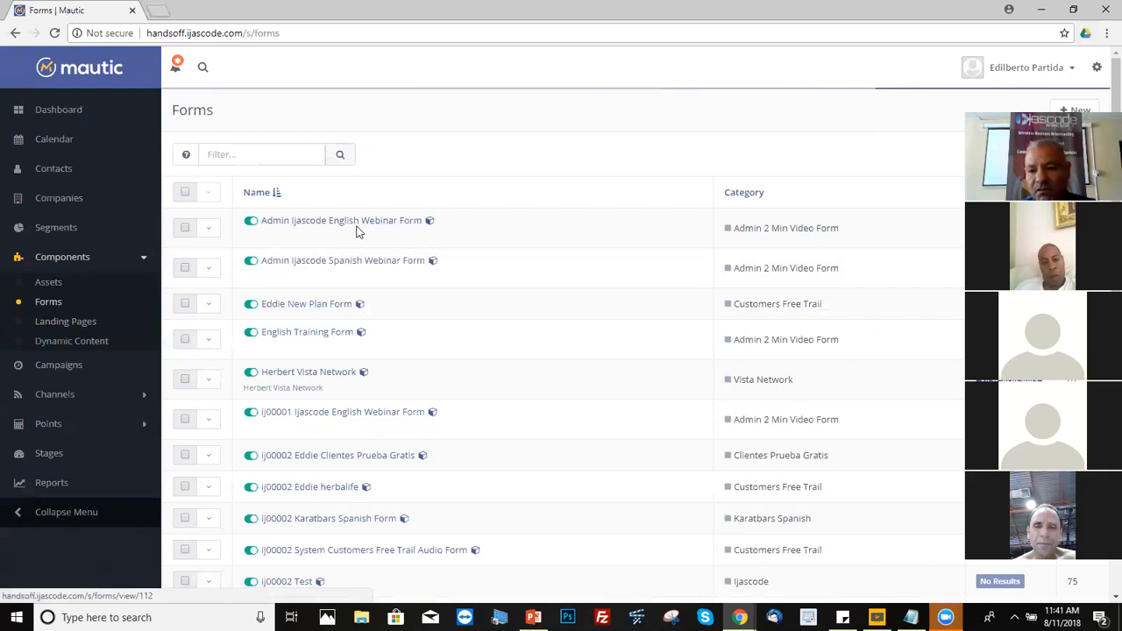
Step: Clone the Admin Ijascode English Webinar Form from its row actions menu
{"action": "left_click", "coordinate": [208, 233]}
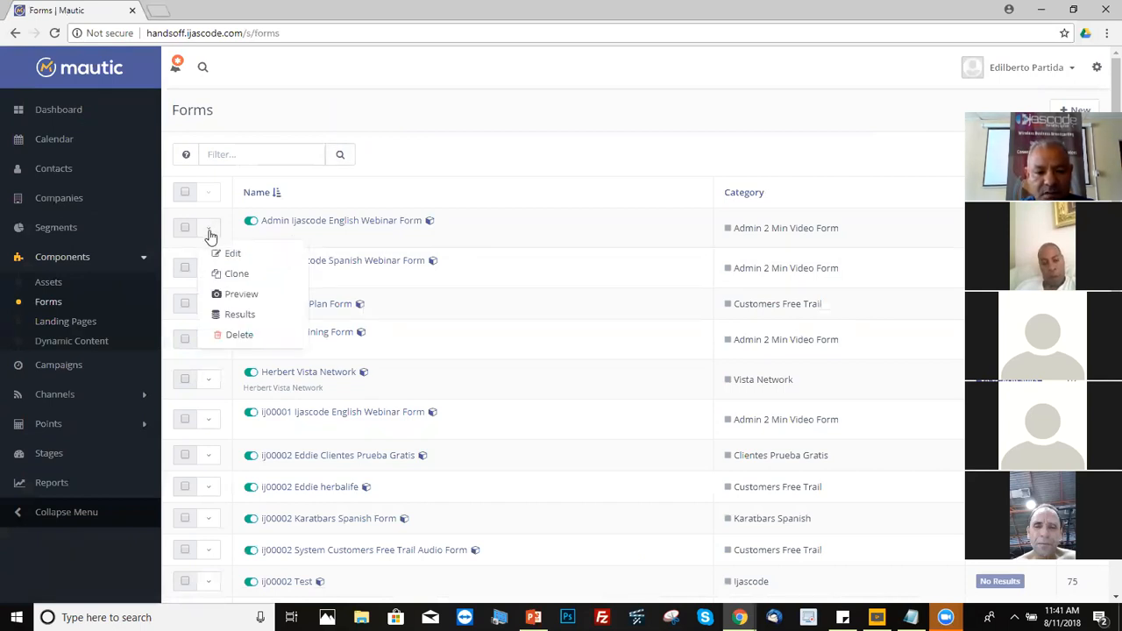
{"action": "left_click", "coordinate": [243, 279]}
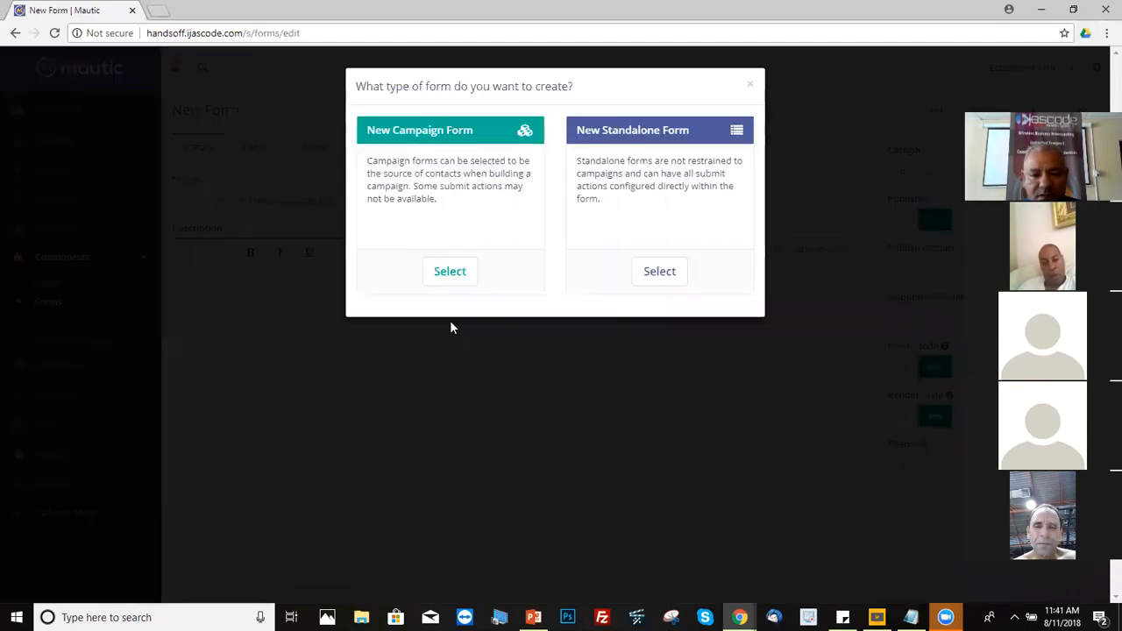
Step: Make the copy a campaign form named 'Ij00002 Edie Herbalife Webinar Form'
{"action": "left_click", "coordinate": [447, 272]}
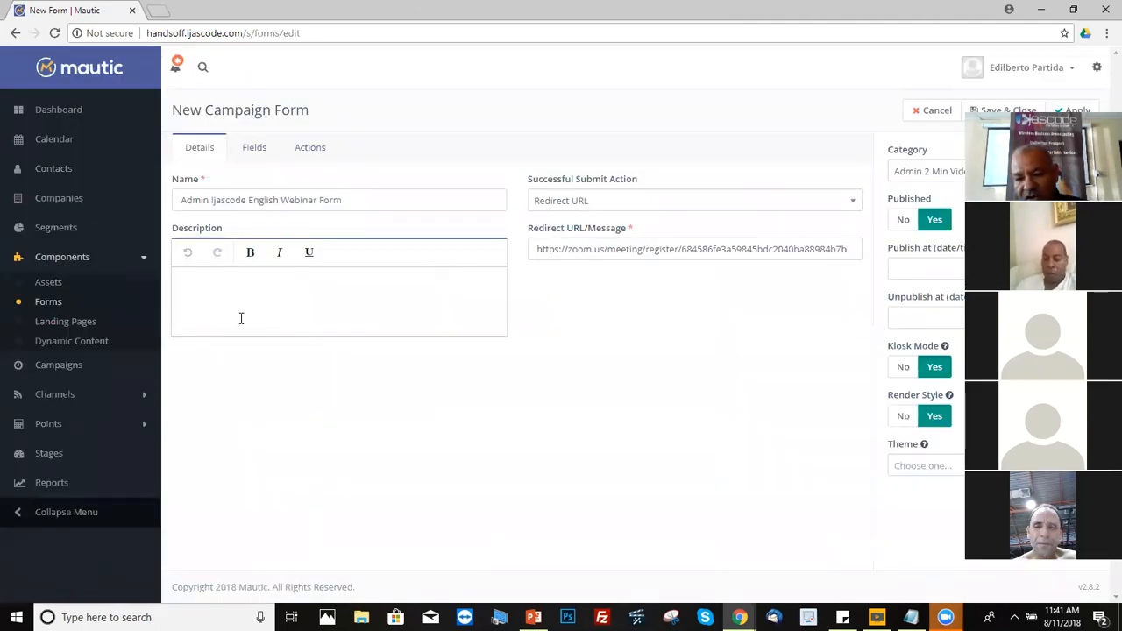
{"action": "double_click", "coordinate": [208, 200]}
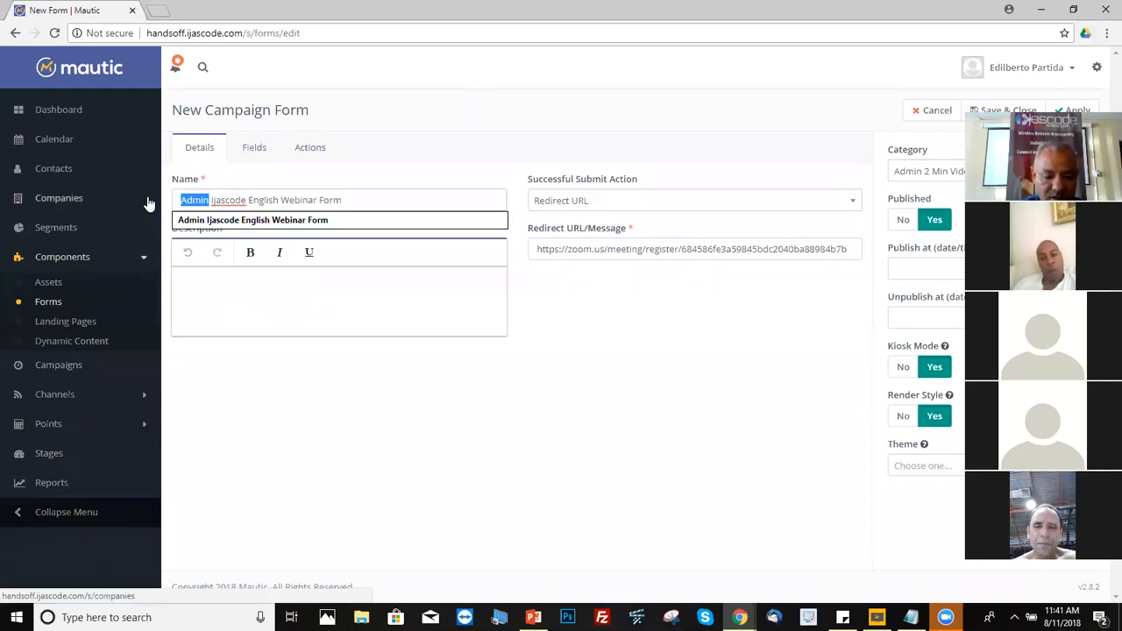
{"action": "key", "text": "BackSpace"}
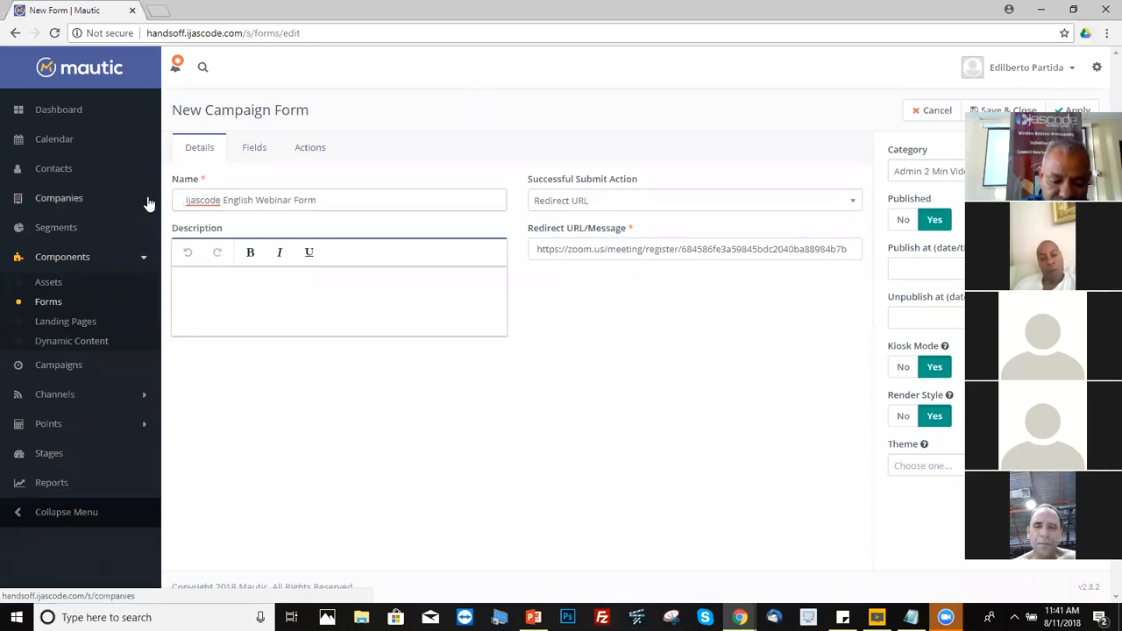
{"action": "type", "text": "Ij000"}
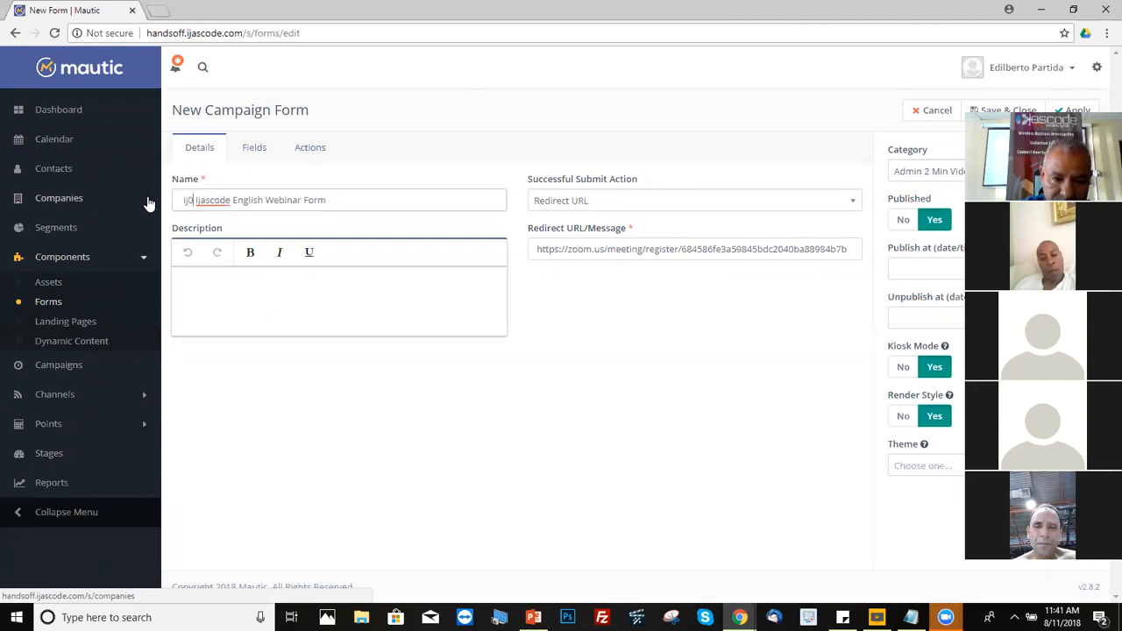
{"action": "type", "text": "0"}
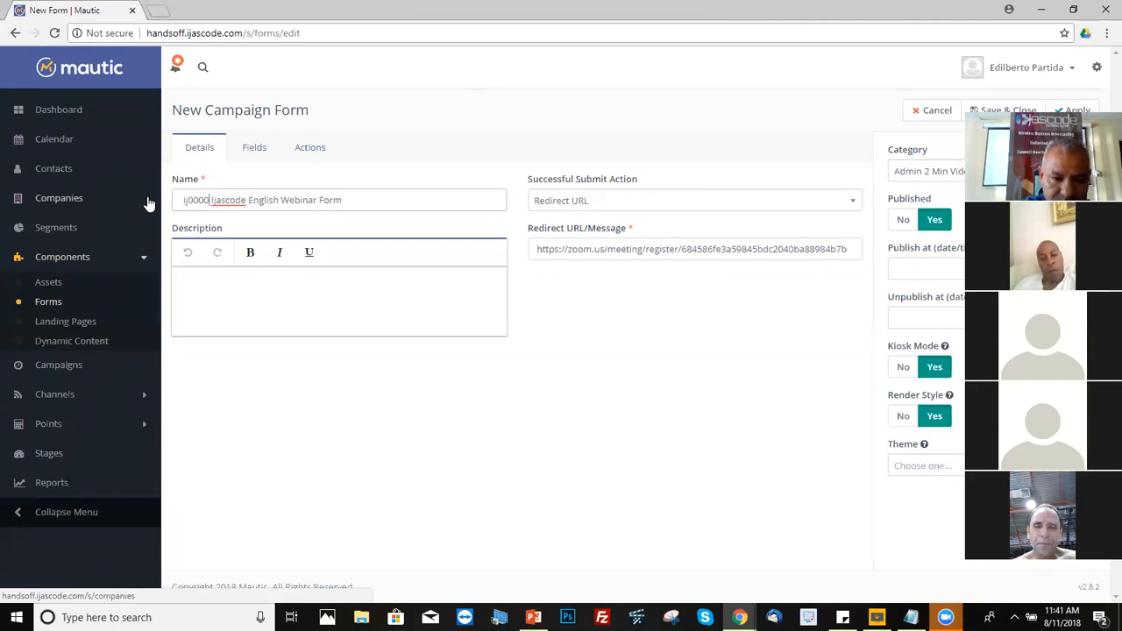
{"action": "type", "text": "2"}
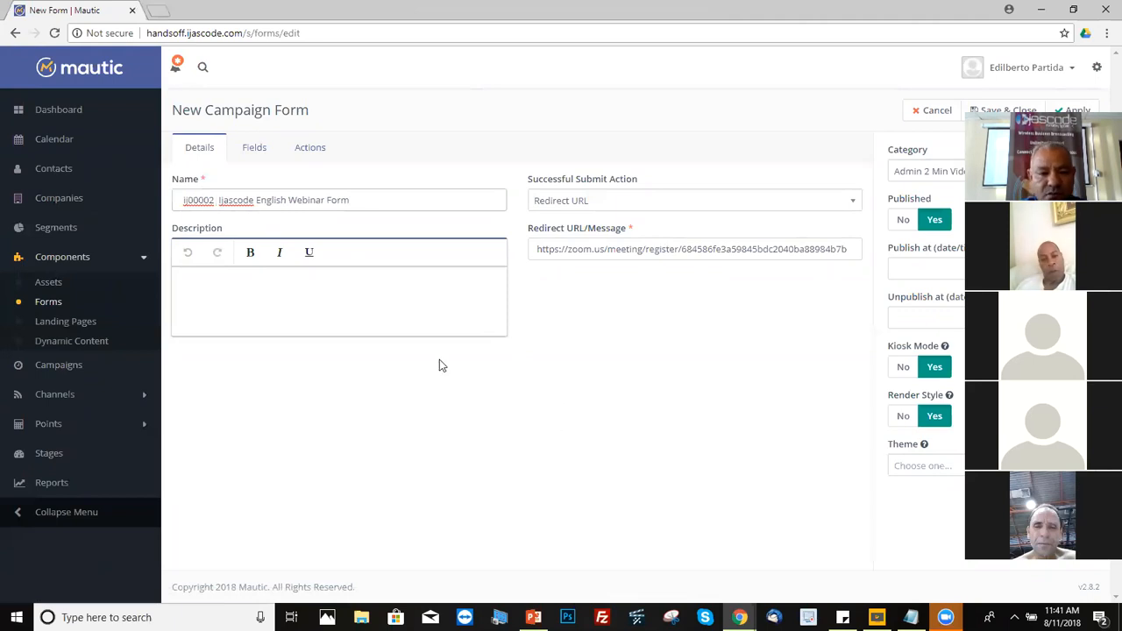
{"action": "left_click_drag", "start_coordinate": [285, 199], "coordinate": [219, 200]}
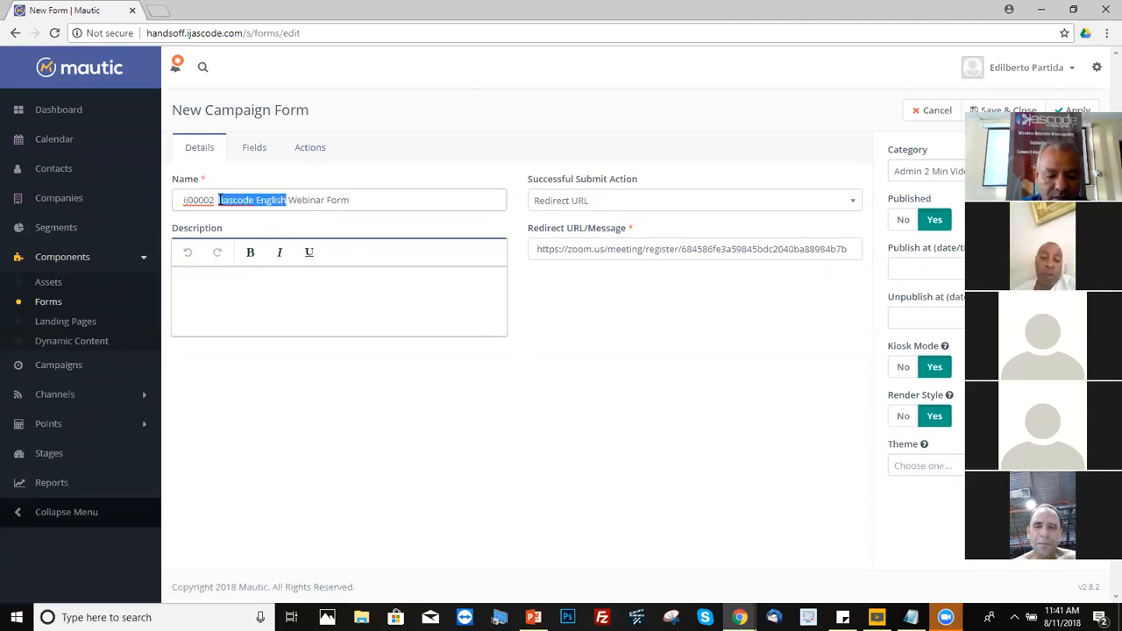
{"action": "key", "text": "BackSpace"}
{"action": "type", "text": "Edie Herbalife"}
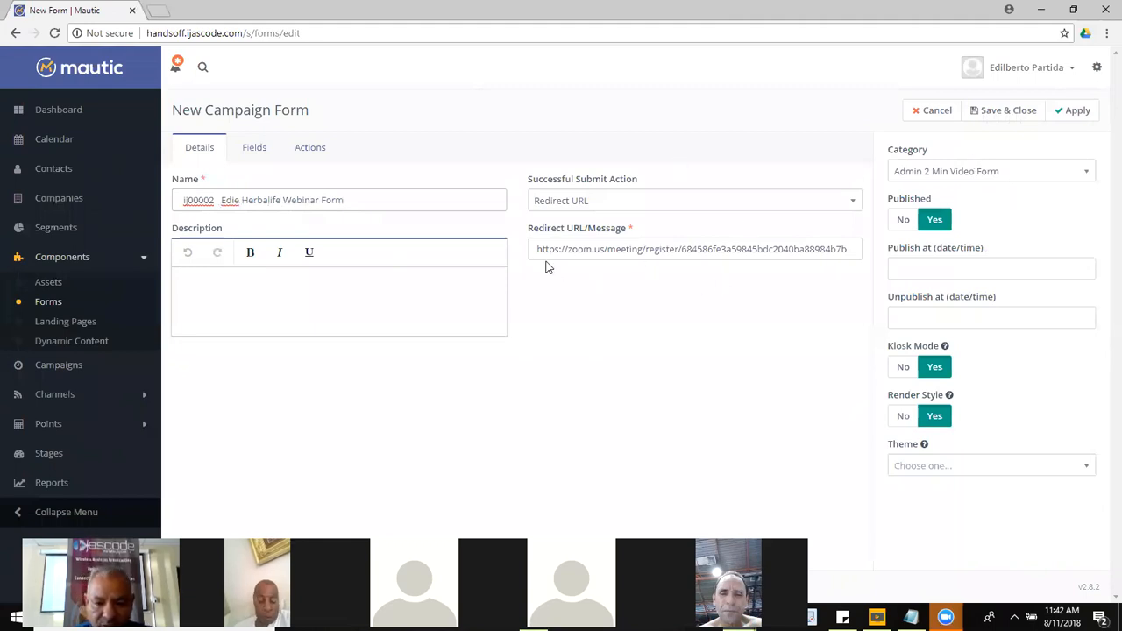
Step: Replace the form's redirect URL with the pasted Zoom registration link
{"action": "left_click_drag", "start_coordinate": [537, 250], "coordinate": [516, 288]}
{"action": "key", "text": "ctrl+c"}
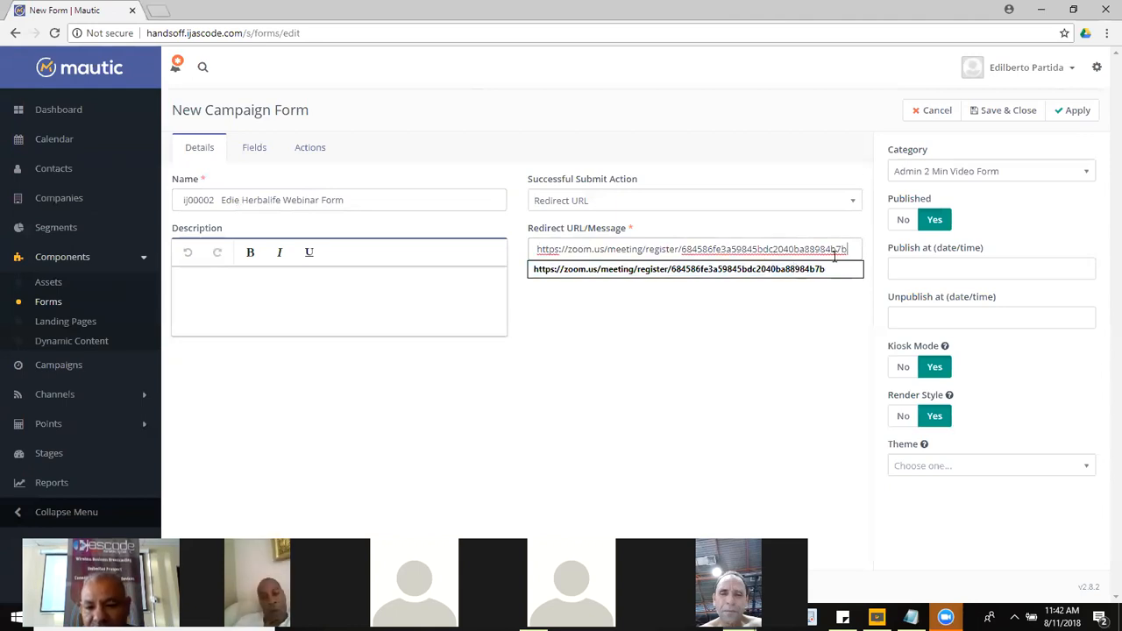
{"action": "left_click_drag", "start_coordinate": [850, 250], "coordinate": [527, 258]}
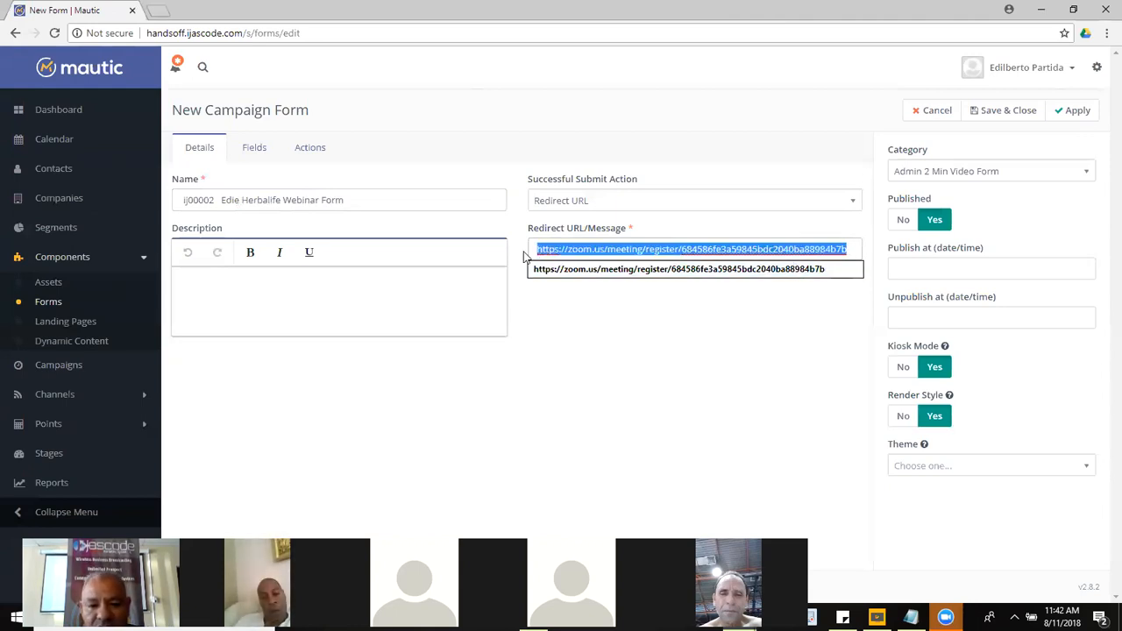
{"action": "key", "text": "ctrl+v"}
{"action": "left_click", "coordinate": [609, 382]}
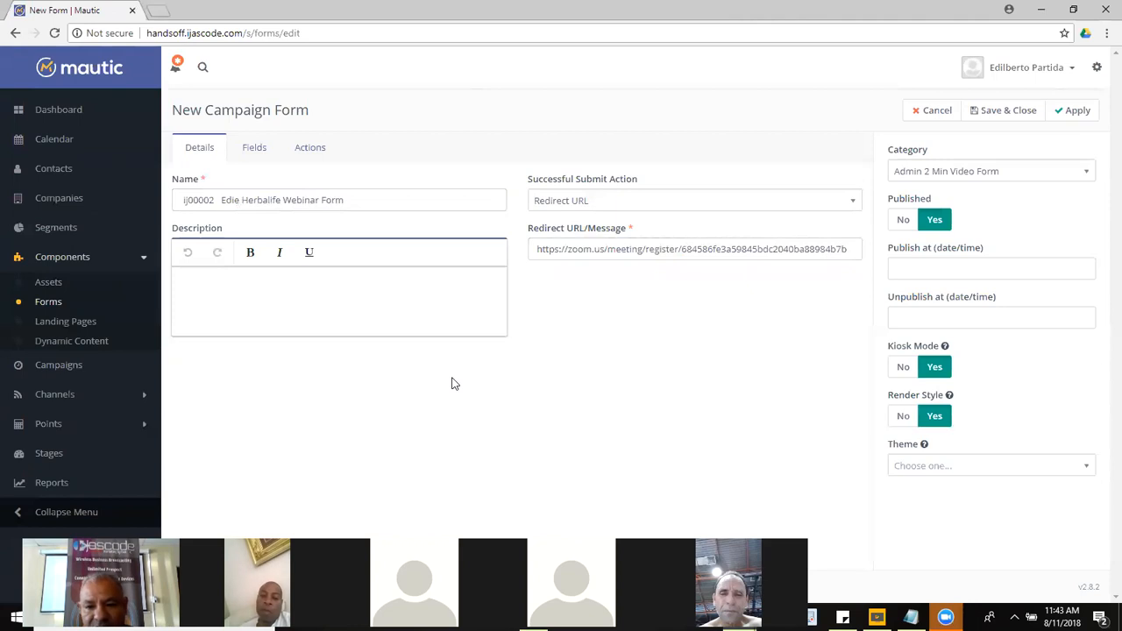
Step: Open the hidden Company field's settings from the form's Fields list
{"action": "left_click", "coordinate": [256, 149]}
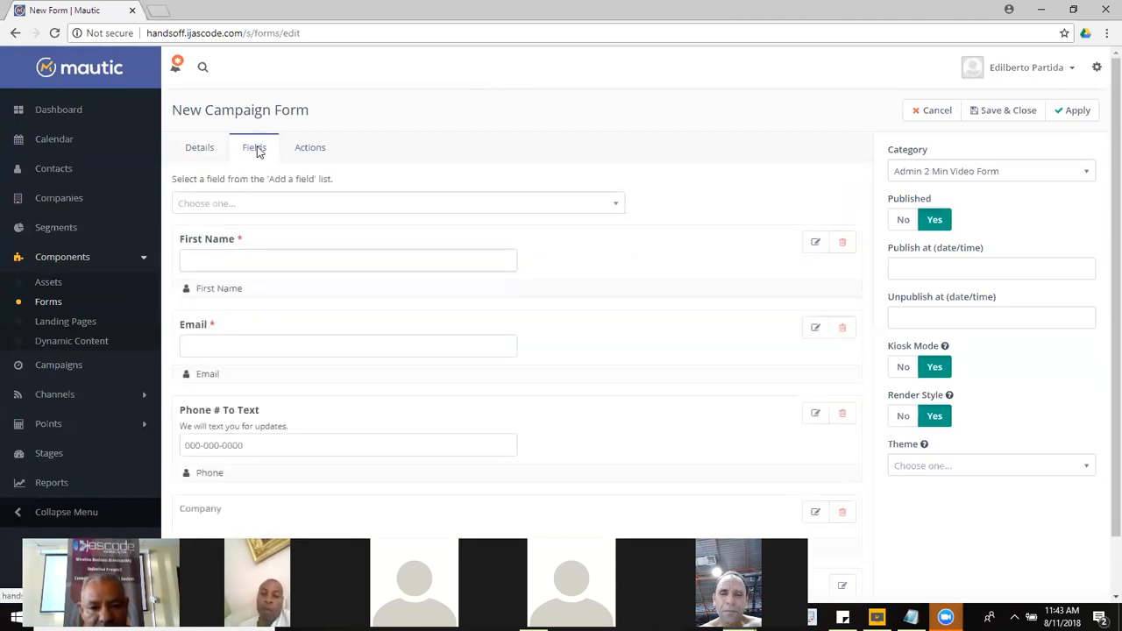
{"action": "scroll", "coordinate": [1102, 471], "scroll_direction": "down", "scroll_amount": 1}
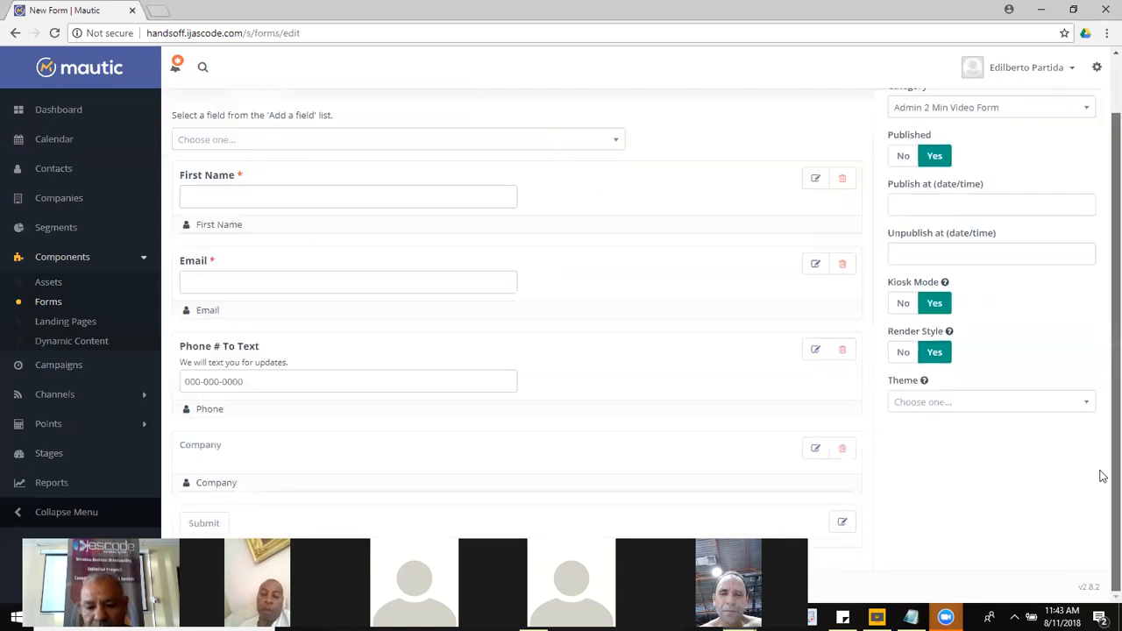
{"action": "left_click", "coordinate": [814, 450]}
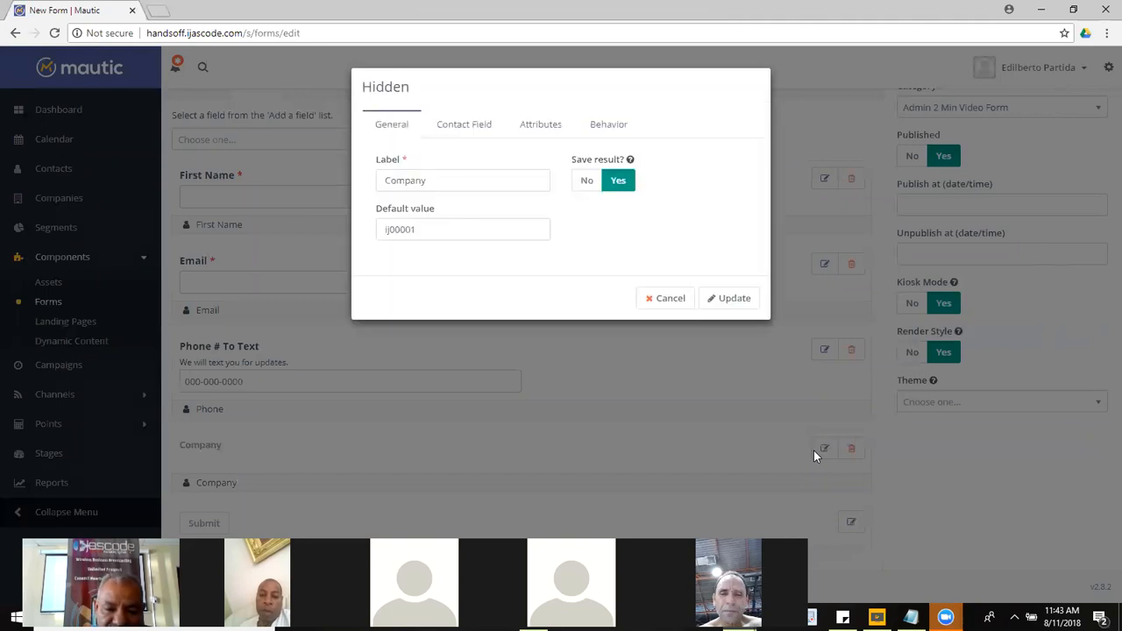
Step: Keep the Company field's default value as ij00001 and update the field
{"action": "double_click", "coordinate": [423, 228]}
{"action": "left_click", "coordinate": [434, 228]}
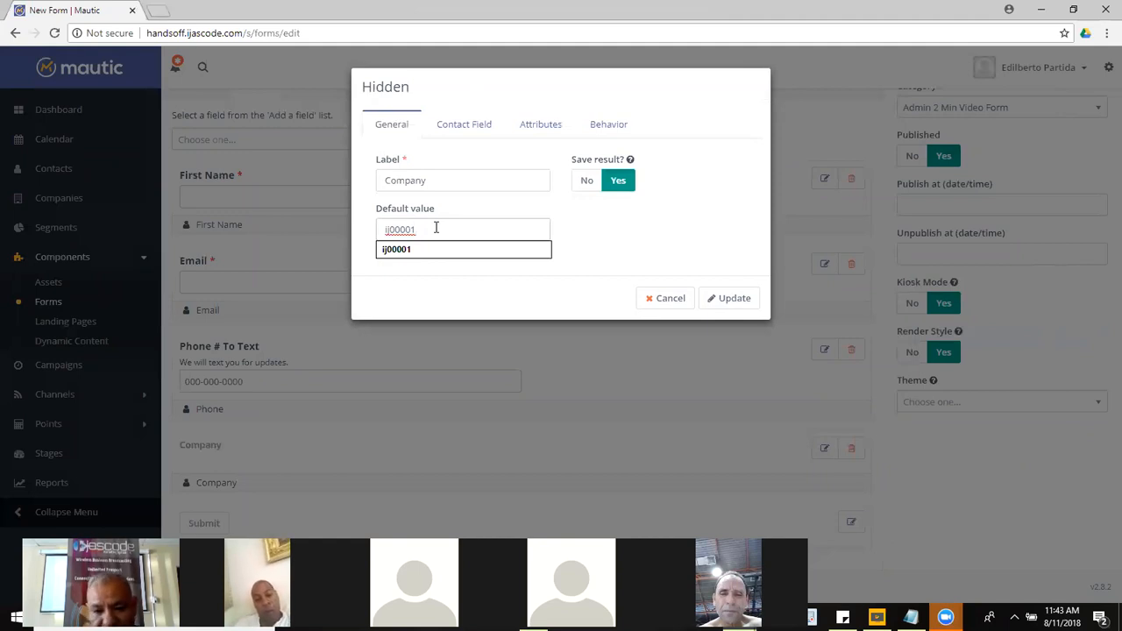
{"action": "left_click_drag", "start_coordinate": [391, 226], "coordinate": [380, 225]}
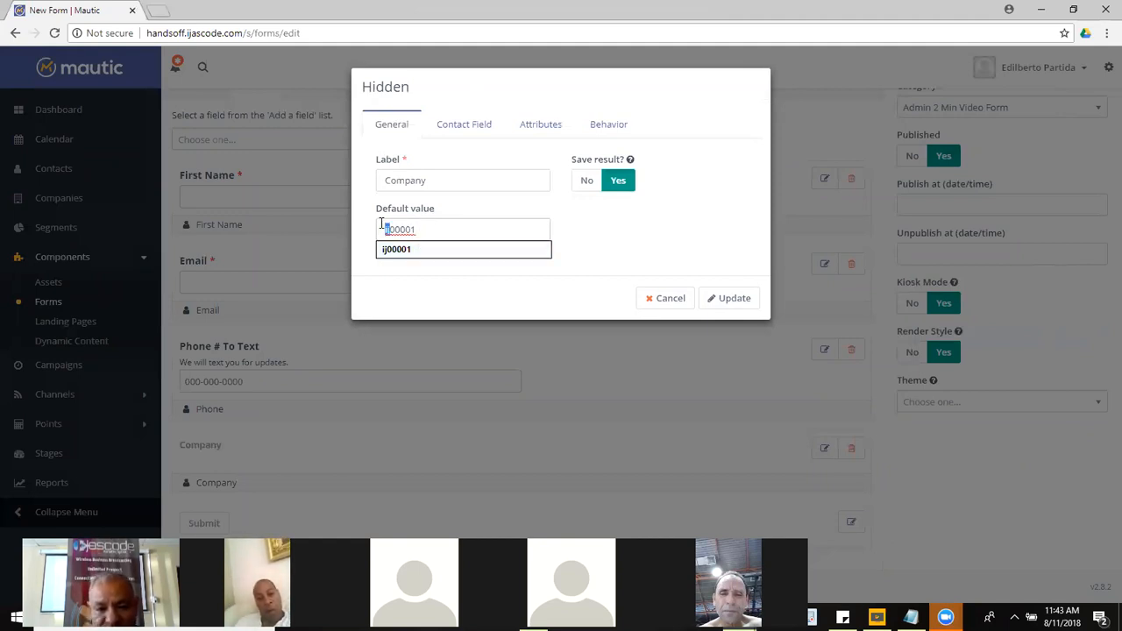
{"action": "left_click", "coordinate": [414, 230]}
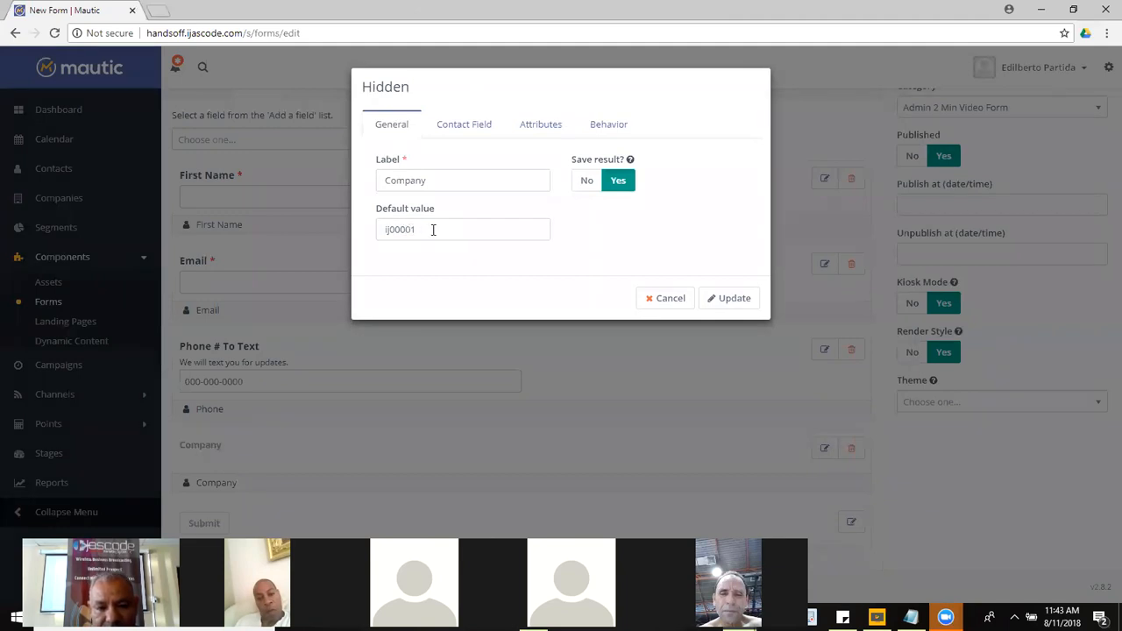
{"action": "left_click_drag", "start_coordinate": [433, 230], "coordinate": [480, 228]}
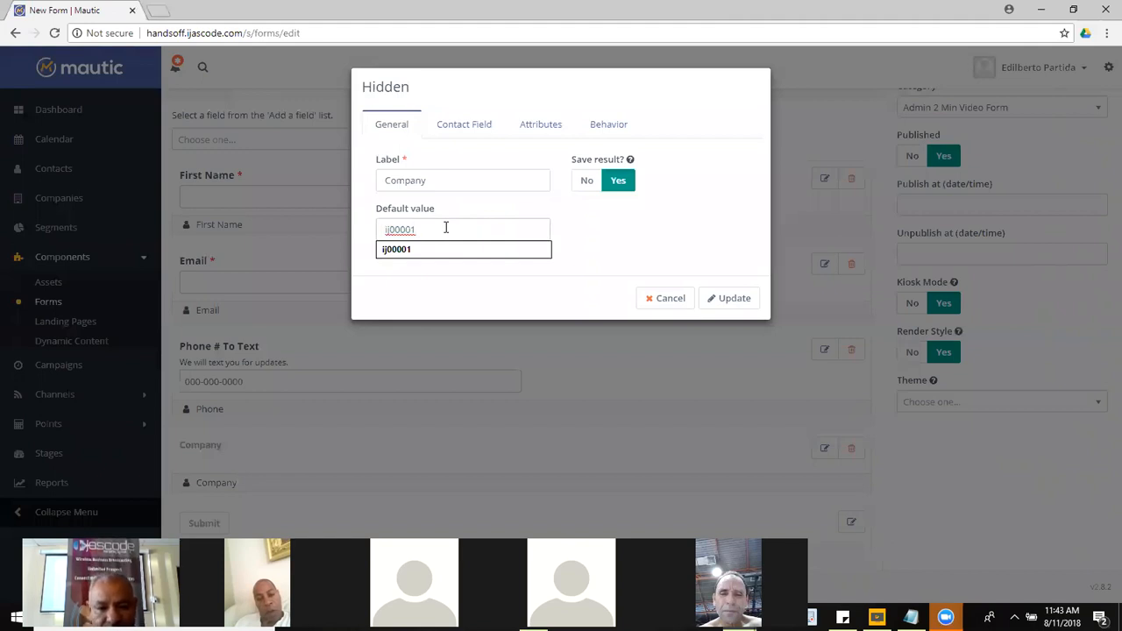
{"action": "key", "text": "ctrl+a"}
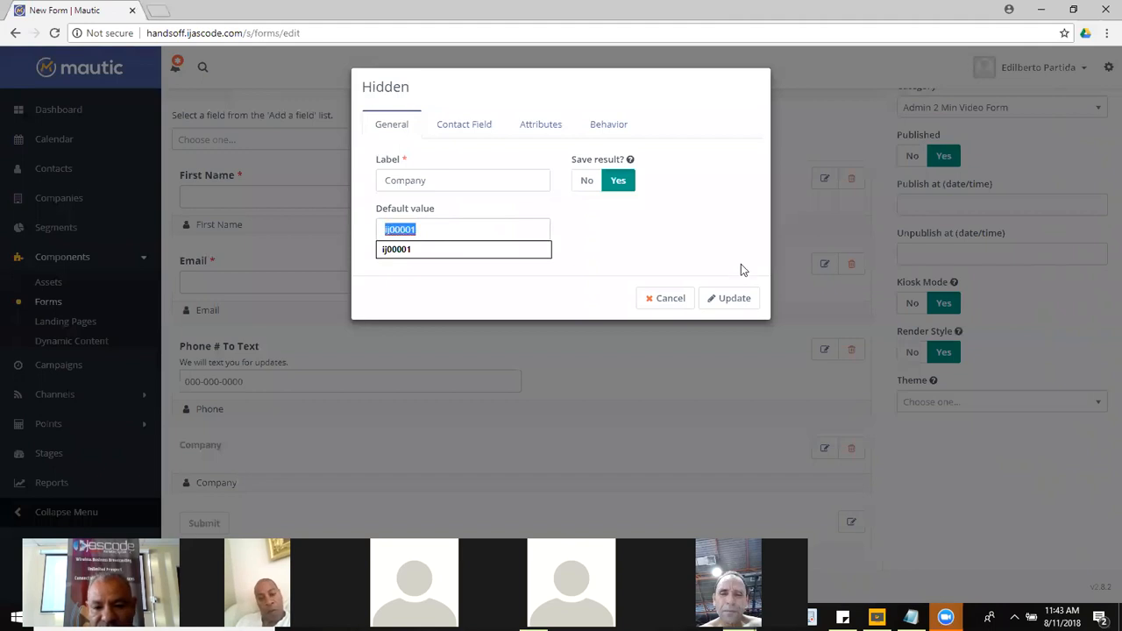
{"action": "left_click", "coordinate": [741, 305]}
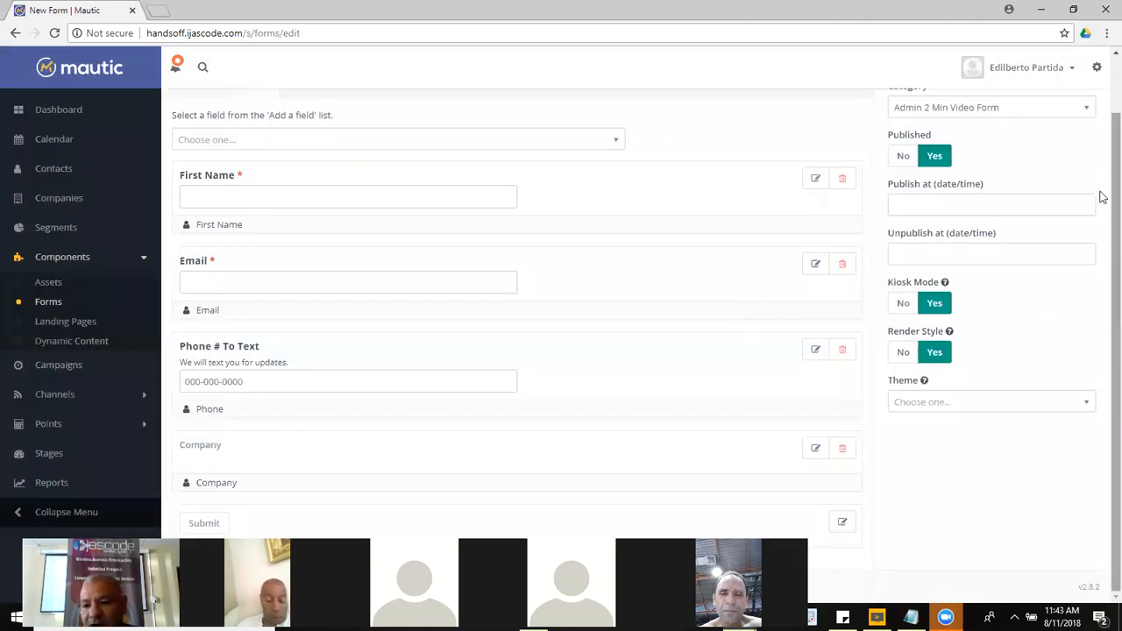
{"action": "scroll", "coordinate": [1102, 176], "scroll_direction": "up", "scroll_amount": 1}
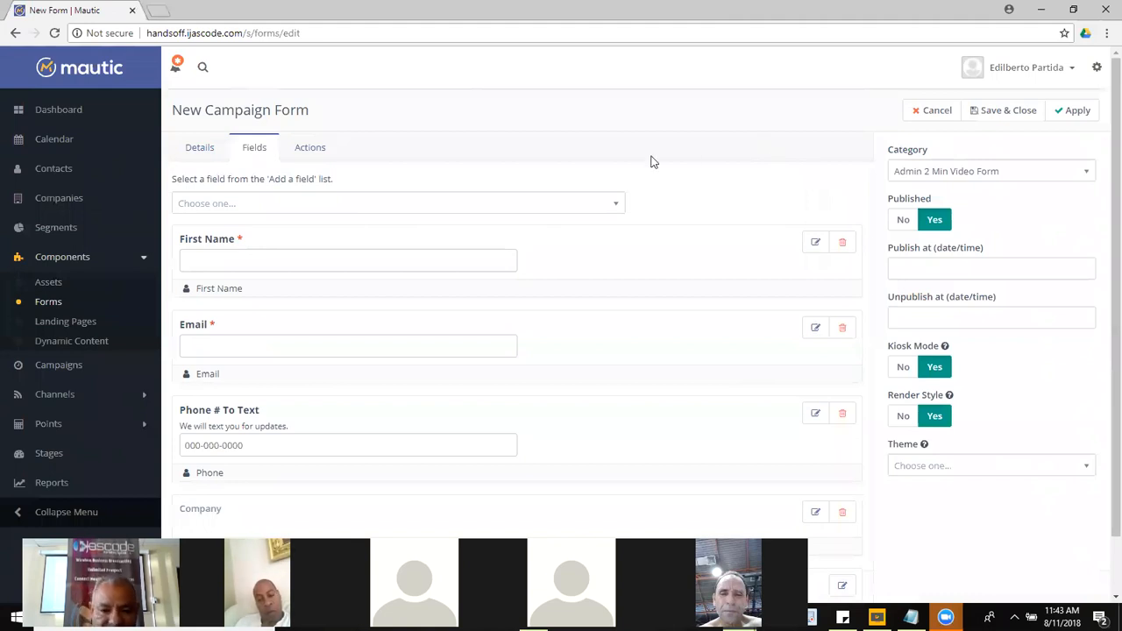
Step: Open the 'Admin Ijascode Leanding Page 1' Send form results action and check its name and subject
{"action": "left_click", "coordinate": [317, 150]}
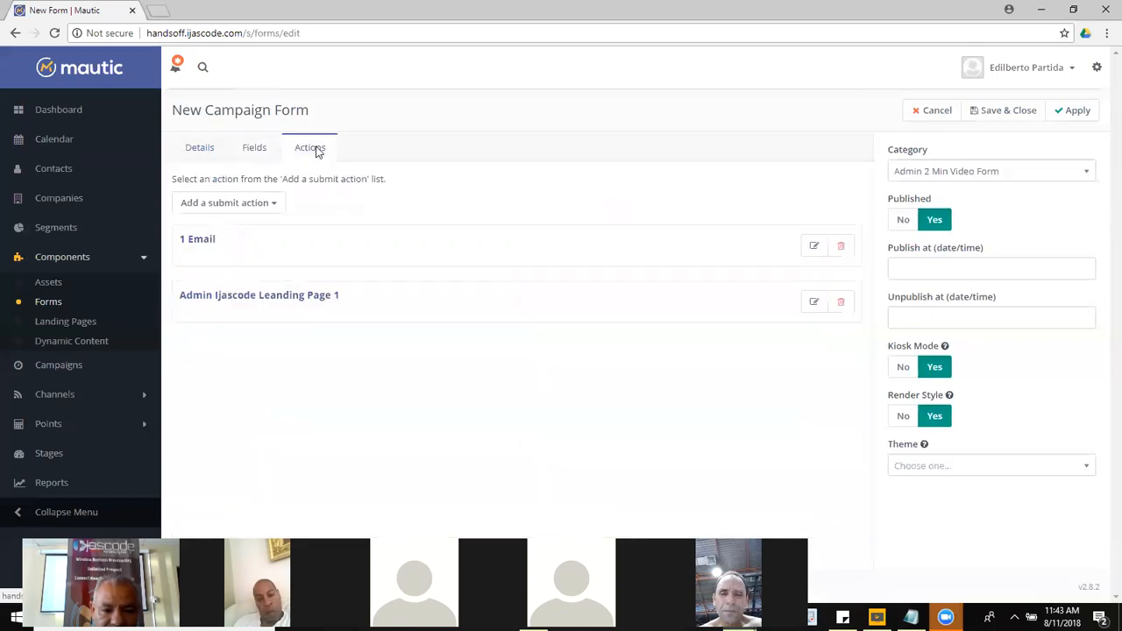
{"action": "left_click", "coordinate": [812, 307]}
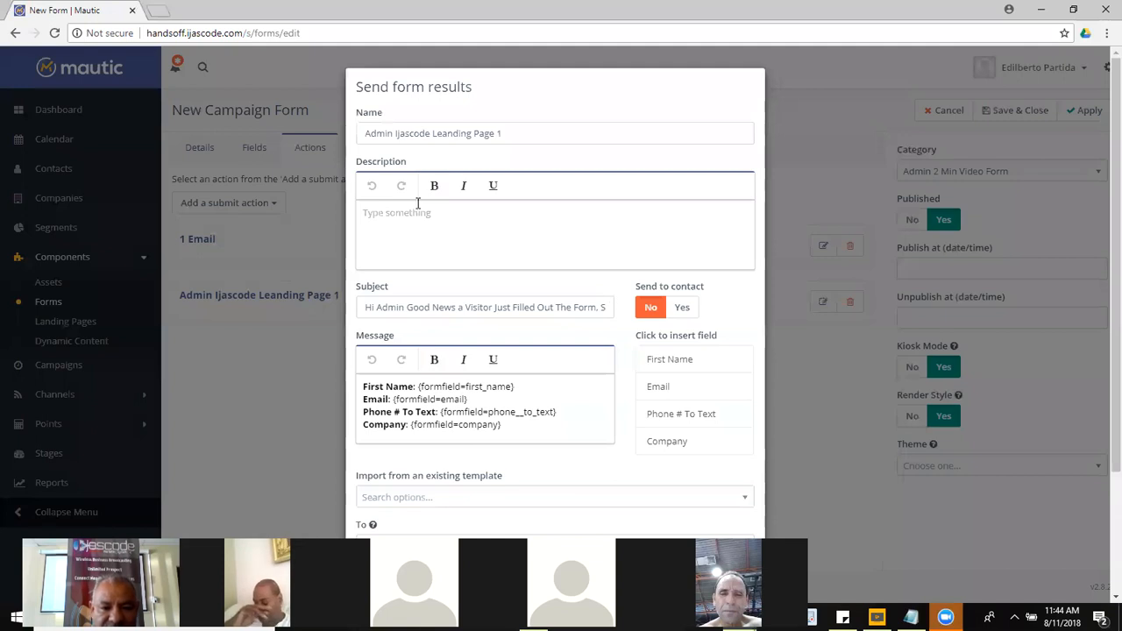
{"action": "left_click_drag", "start_coordinate": [514, 130], "coordinate": [548, 131]}
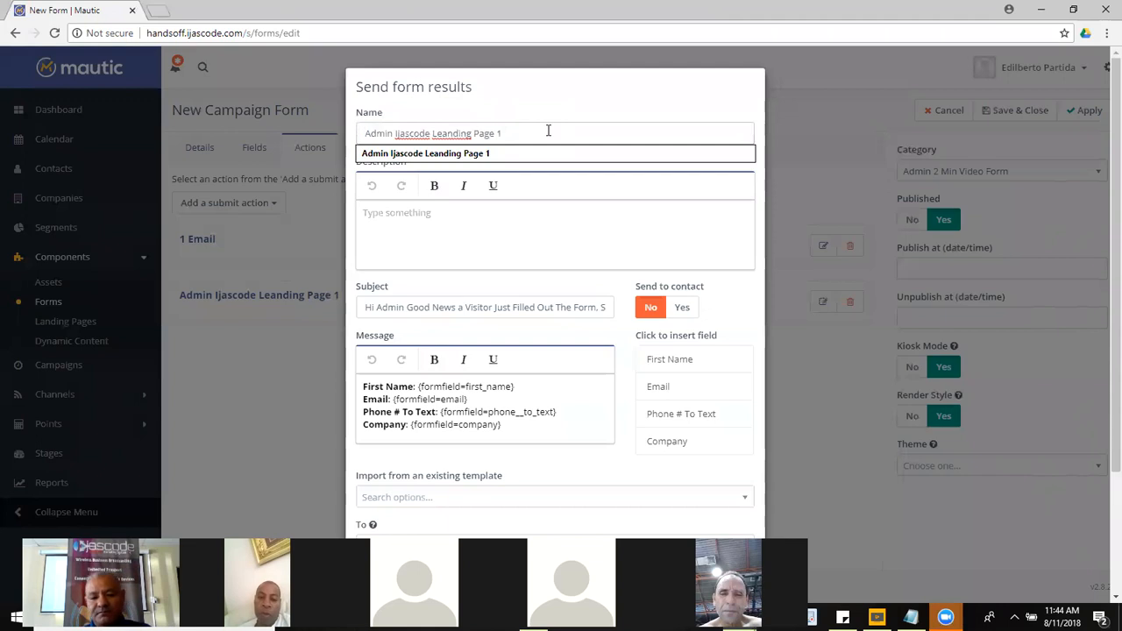
{"action": "left_click_drag", "start_coordinate": [403, 305], "coordinate": [465, 312]}
{"action": "left_click", "coordinate": [466, 312]}
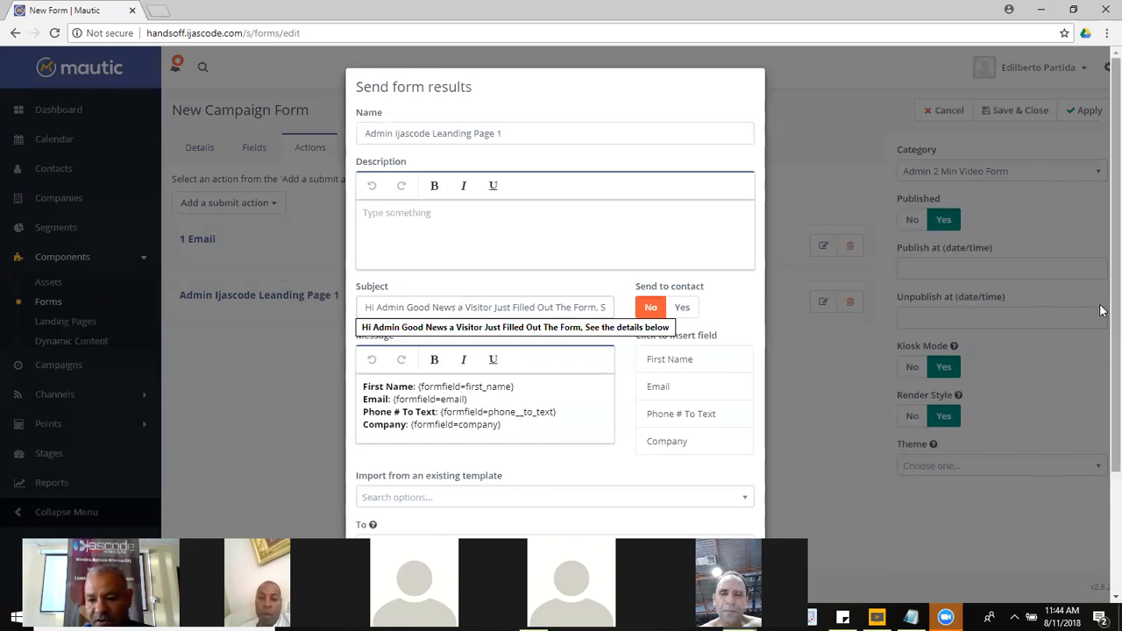
Step: Review the action's message field tokens and its recipient address
{"action": "scroll", "coordinate": [1103, 315], "scroll_direction": "down", "scroll_amount": 2}
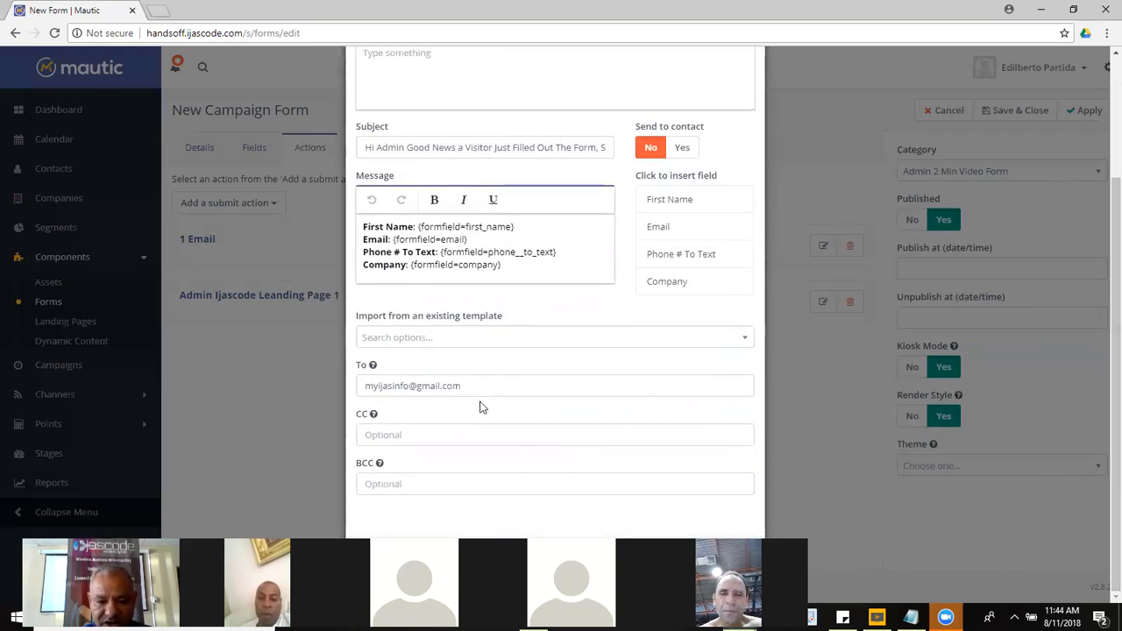
{"action": "left_click_drag", "start_coordinate": [468, 385], "coordinate": [348, 386]}
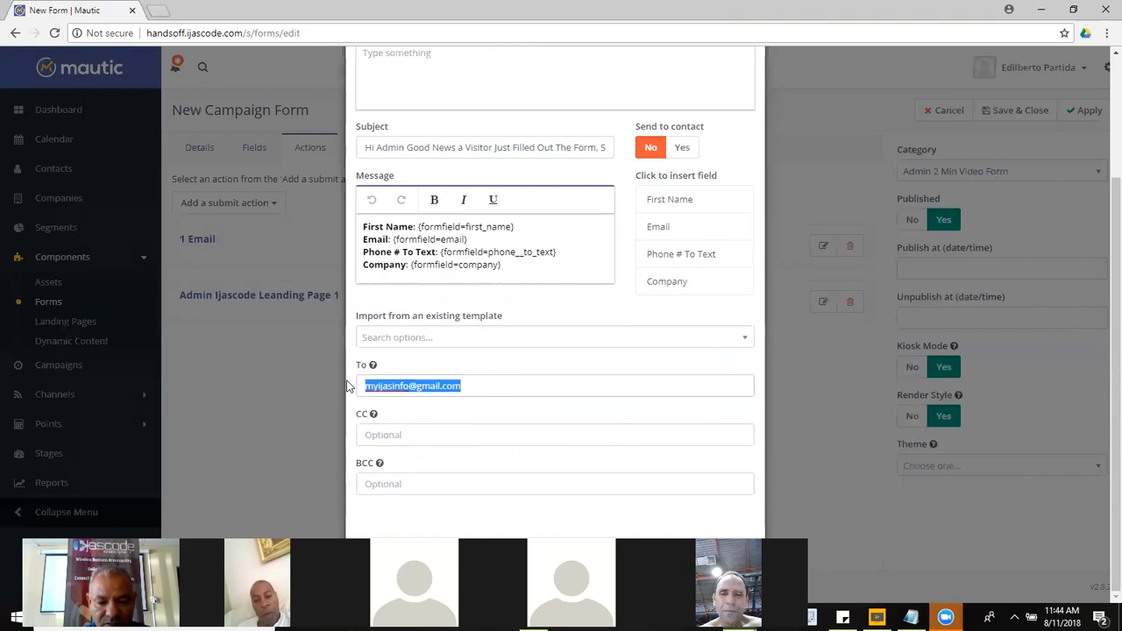
{"action": "mouse_move", "coordinate": [363, 386]}
{"action": "left_mouse_down"}
{"action": "mouse_move", "coordinate": [473, 391]}
{"action": "mouse_move", "coordinate": [334, 387]}
{"action": "mouse_move", "coordinate": [354, 390]}
{"action": "left_mouse_up"}
{"action": "left_click", "coordinate": [499, 392]}
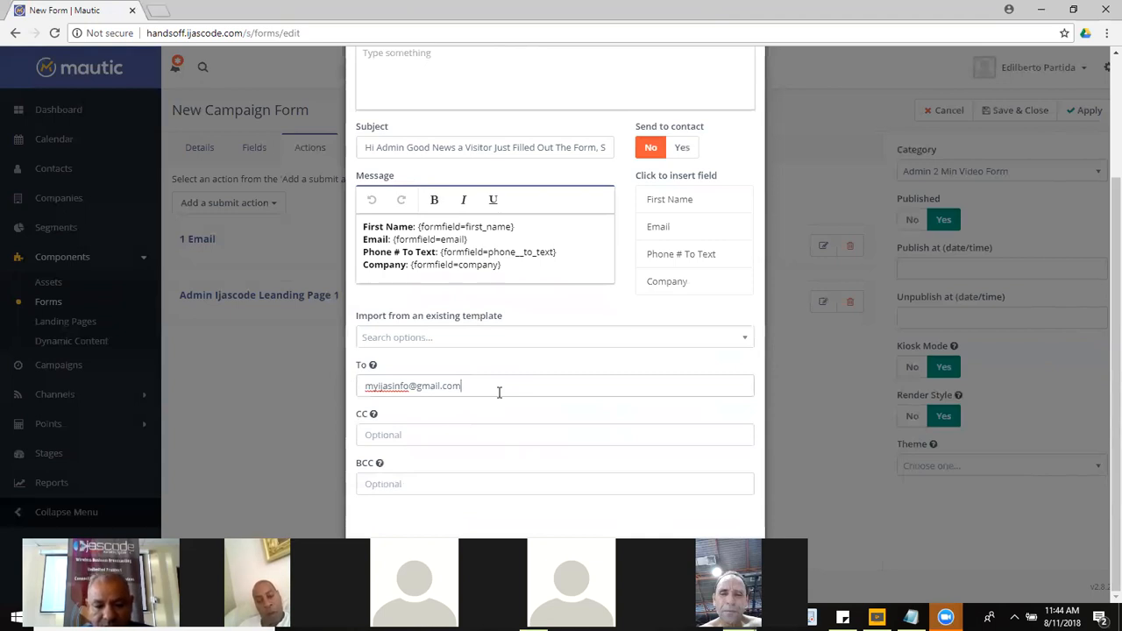
{"action": "left_click_drag", "start_coordinate": [481, 391], "coordinate": [571, 377]}
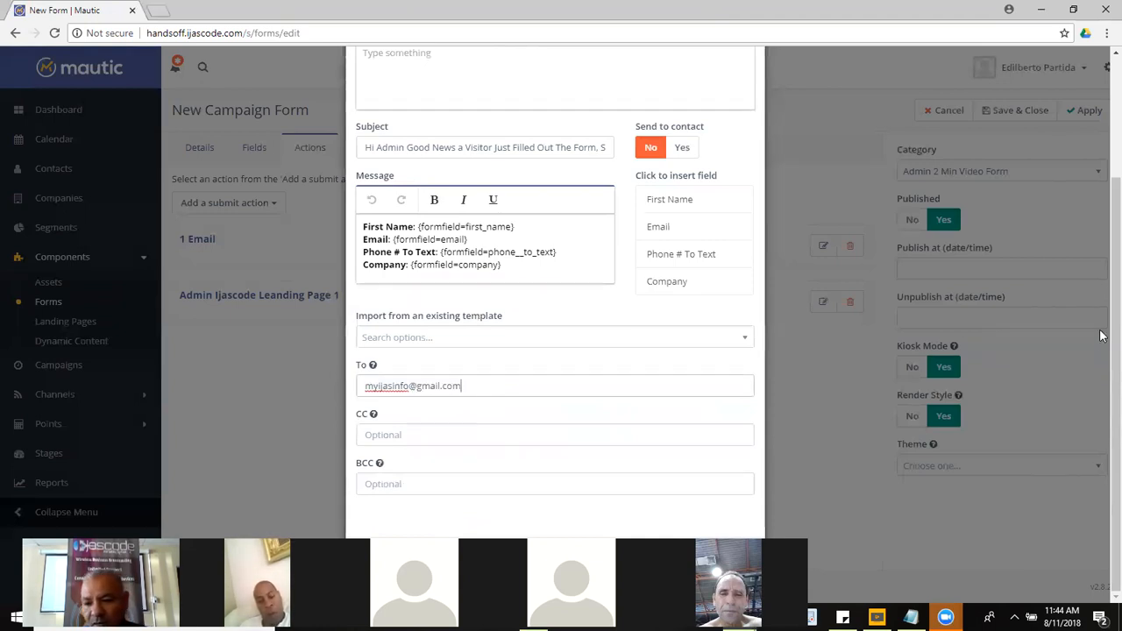
{"action": "scroll", "coordinate": [1101, 358], "scroll_direction": "up", "scroll_amount": 3}
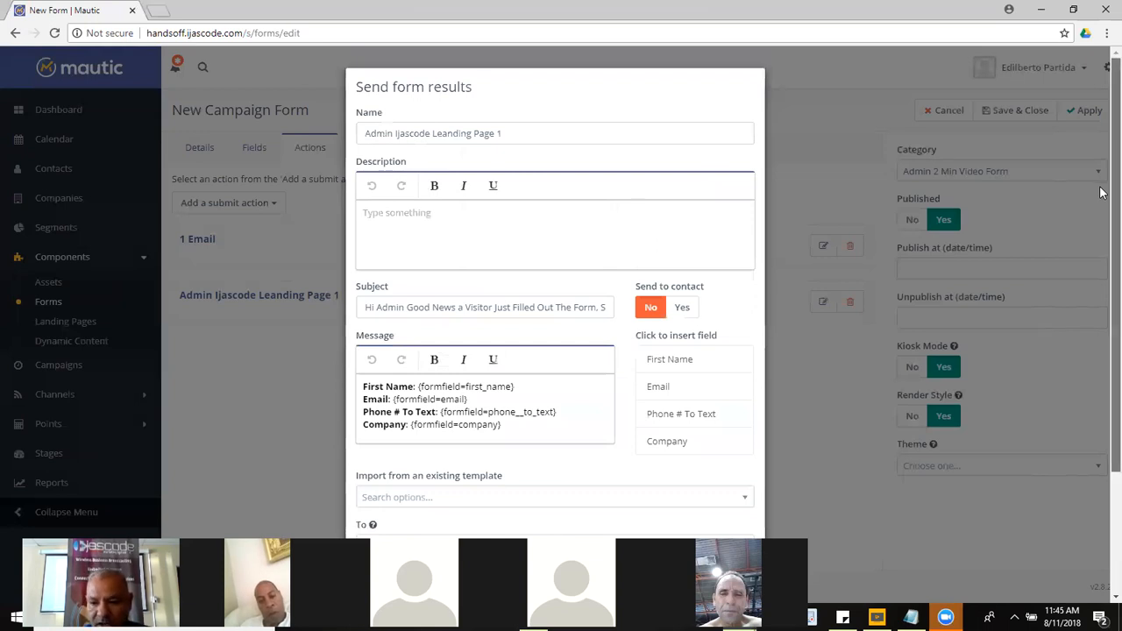
{"action": "scroll", "coordinate": [1102, 342], "scroll_direction": "down", "scroll_amount": 2}
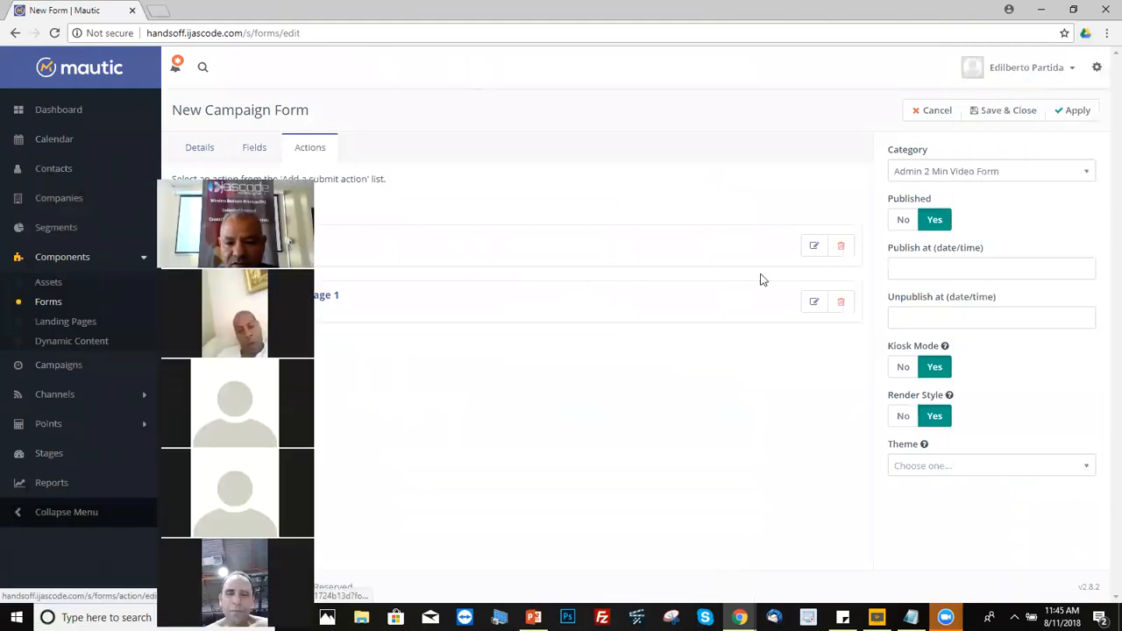
Step: Set the 1 Email action to send 'ij00001 Customers Free Trail Email 1' and update it
{"action": "left_click", "coordinate": [813, 248]}
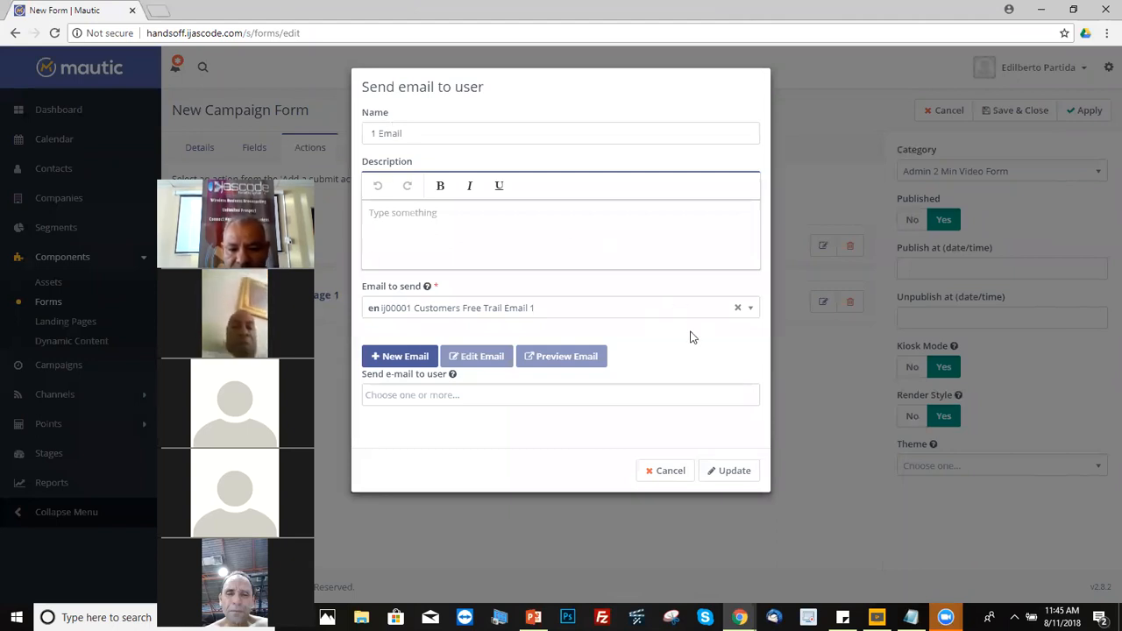
{"action": "left_click", "coordinate": [750, 310]}
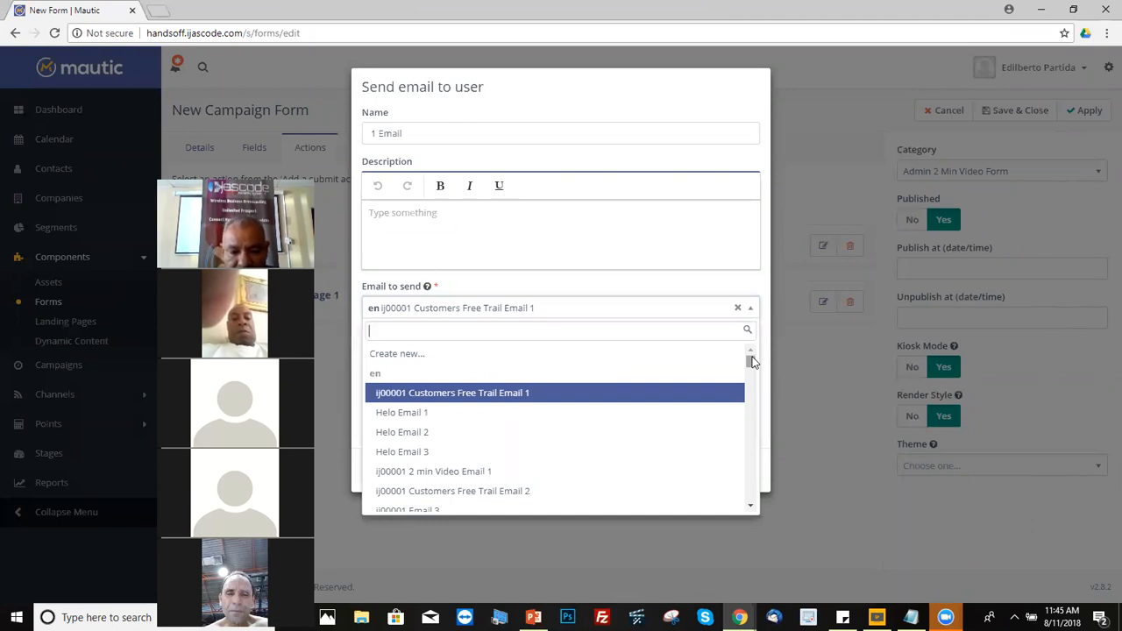
{"action": "mouse_move", "coordinate": [750, 365]}
{"action": "left_mouse_down"}
{"action": "mouse_move", "coordinate": [750, 392]}
{"action": "mouse_move", "coordinate": [751, 347]}
{"action": "left_mouse_up"}
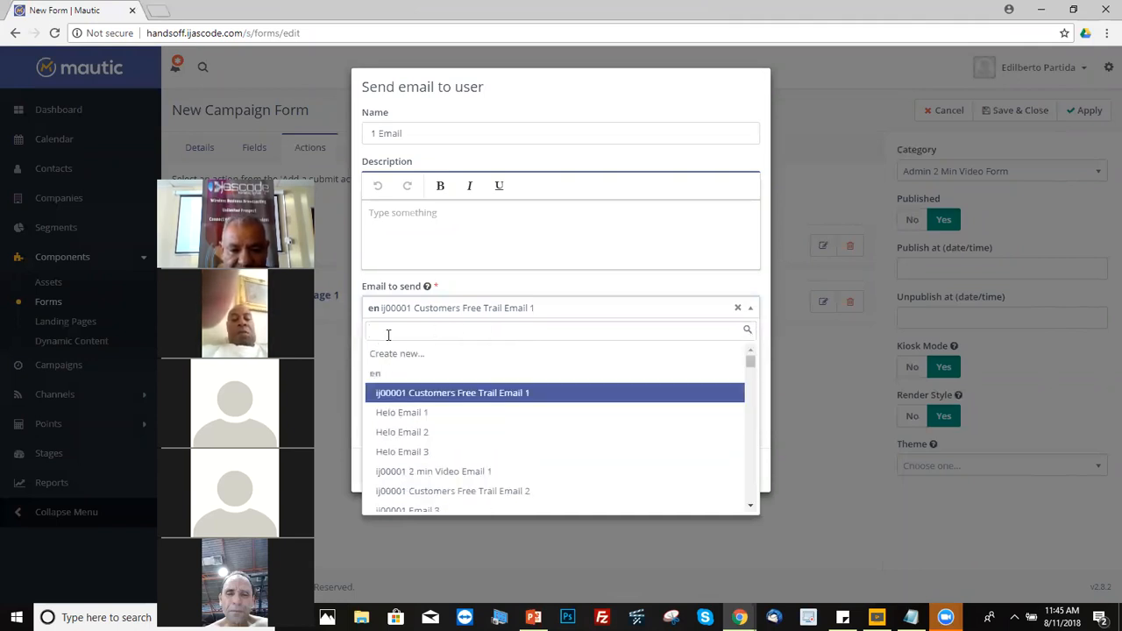
{"action": "left_click", "coordinate": [388, 334]}
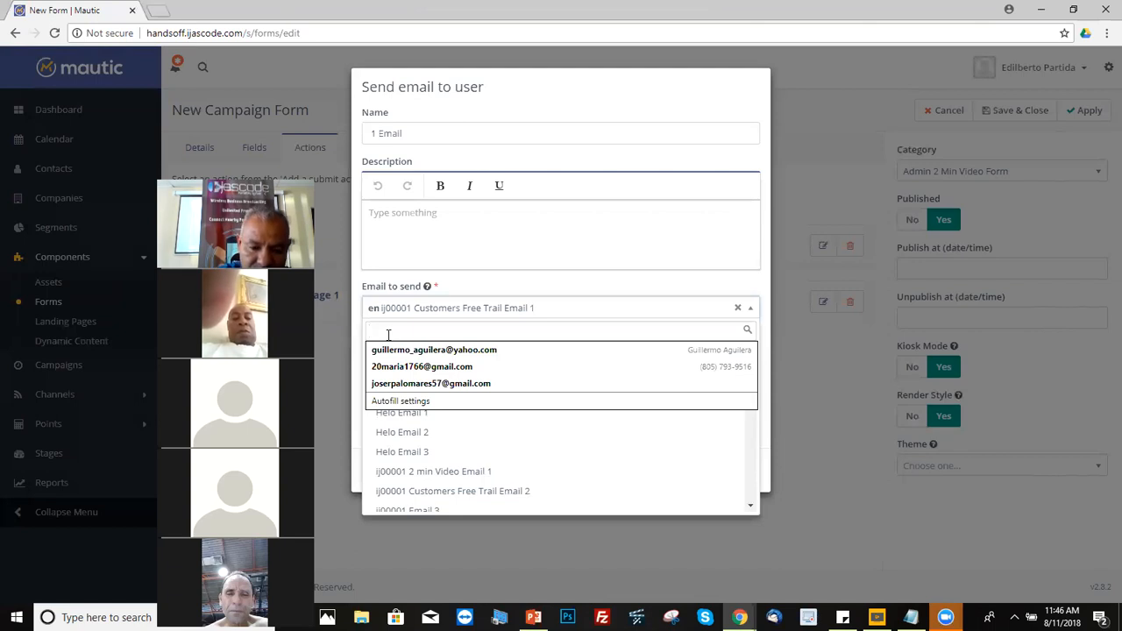
{"action": "type", "text": "ij0000"}
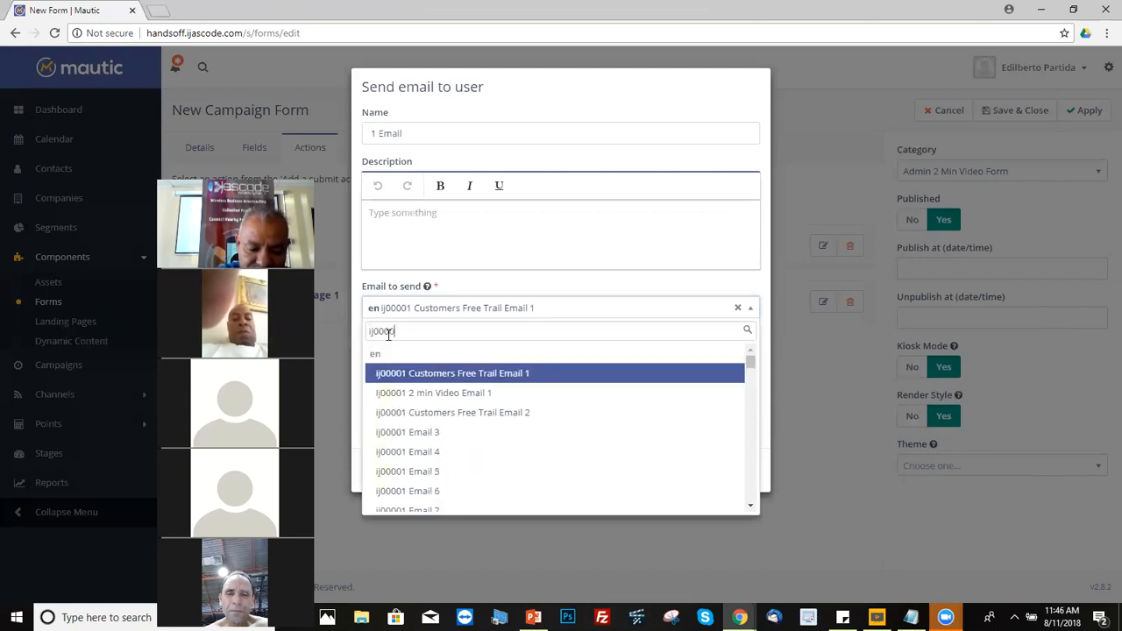
{"action": "type", "text": "1"}
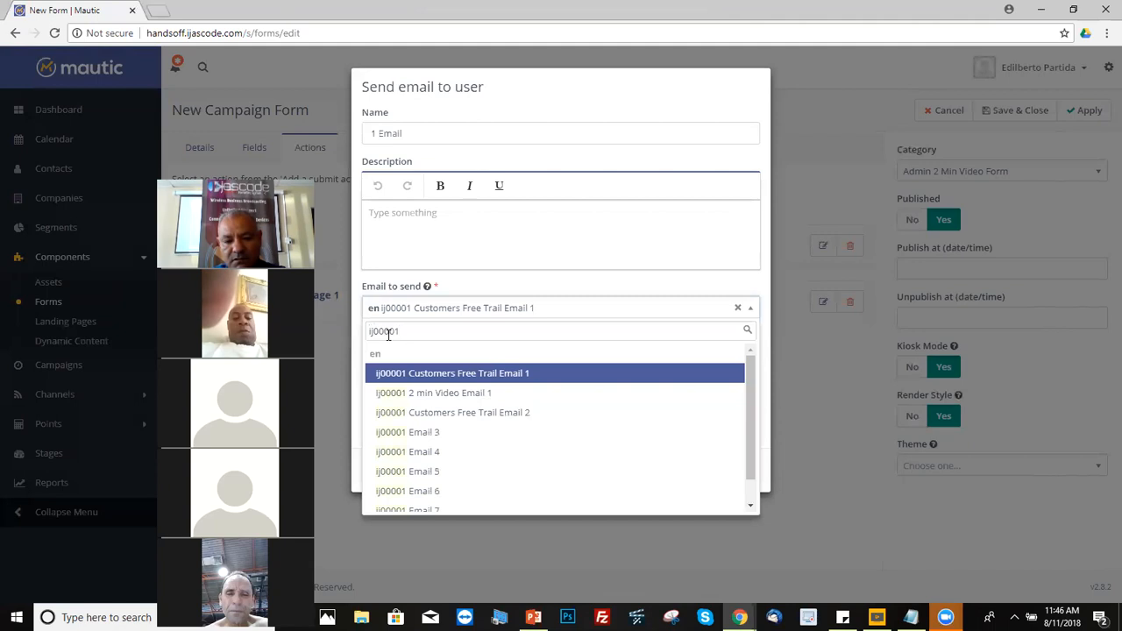
{"action": "left_click", "coordinate": [526, 372]}
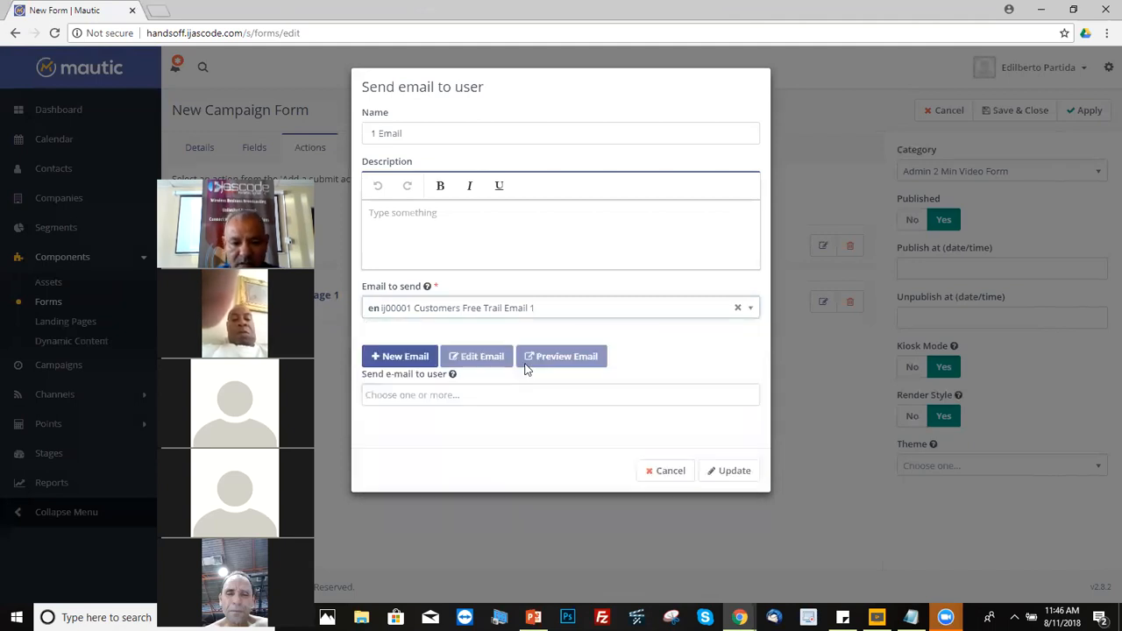
{"action": "left_click", "coordinate": [753, 309]}
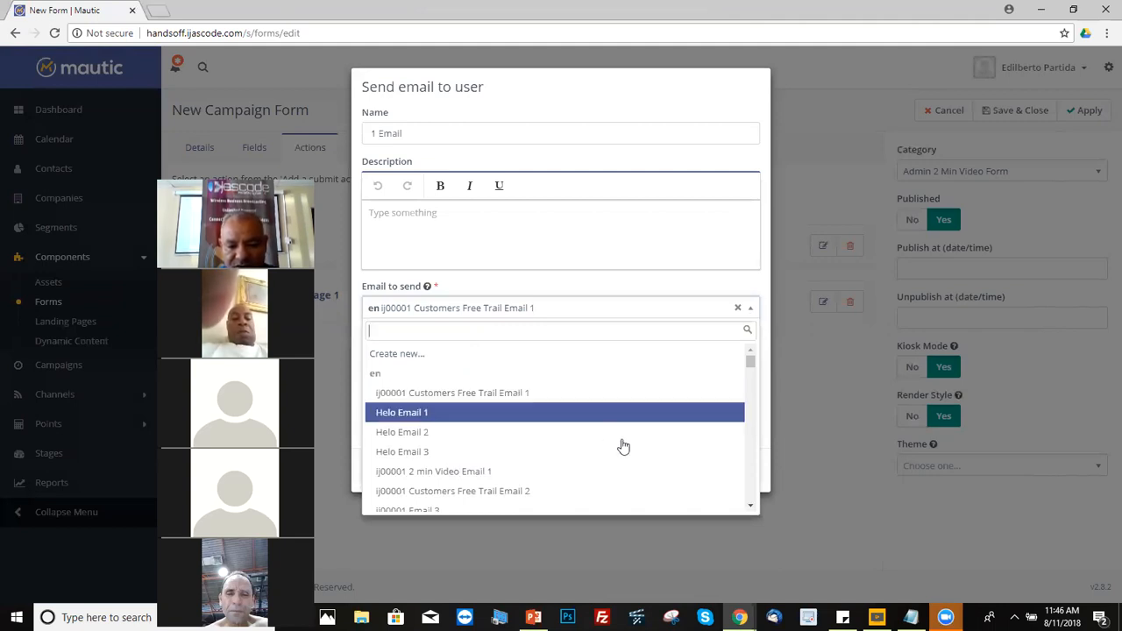
{"action": "left_click_drag", "start_coordinate": [749, 366], "coordinate": [759, 341]}
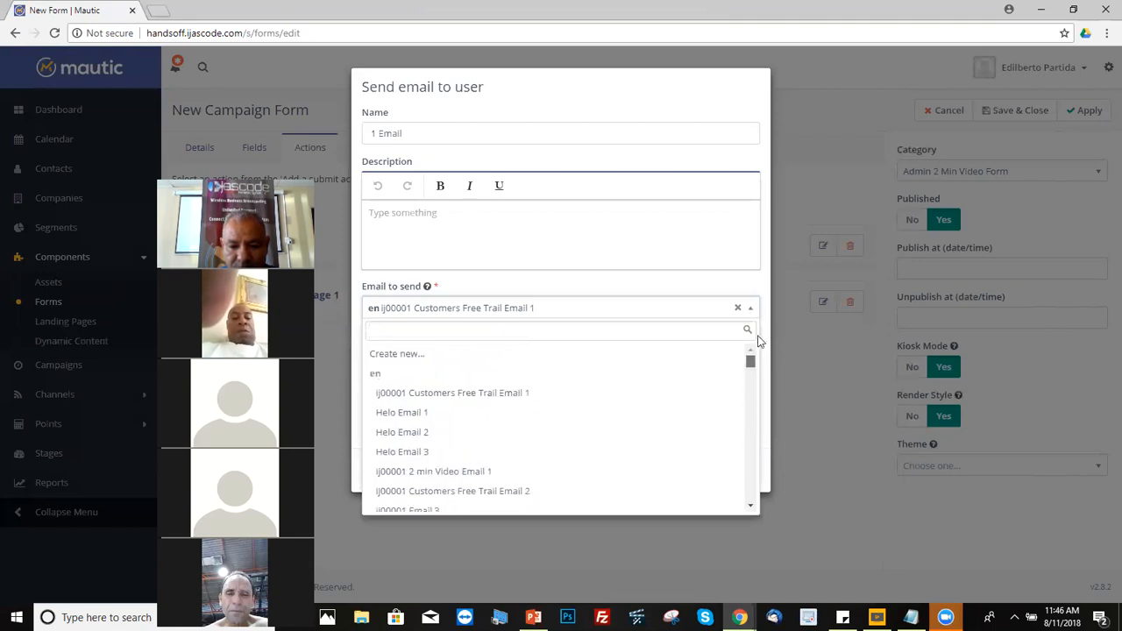
{"action": "type", "text": "ij00001"}
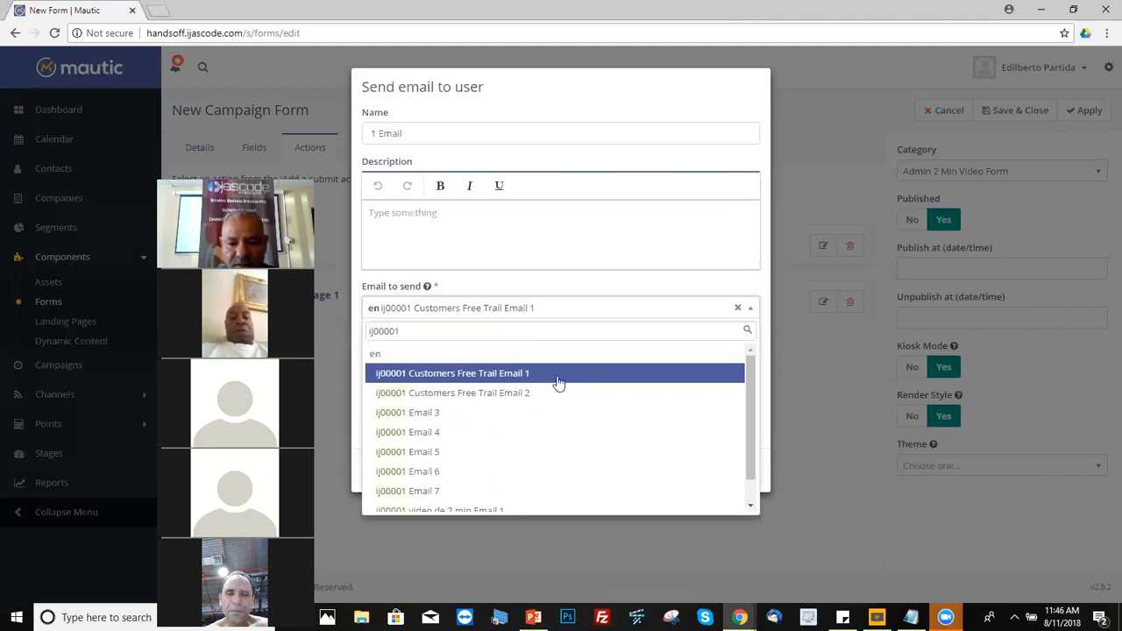
{"action": "left_click", "coordinate": [513, 375]}
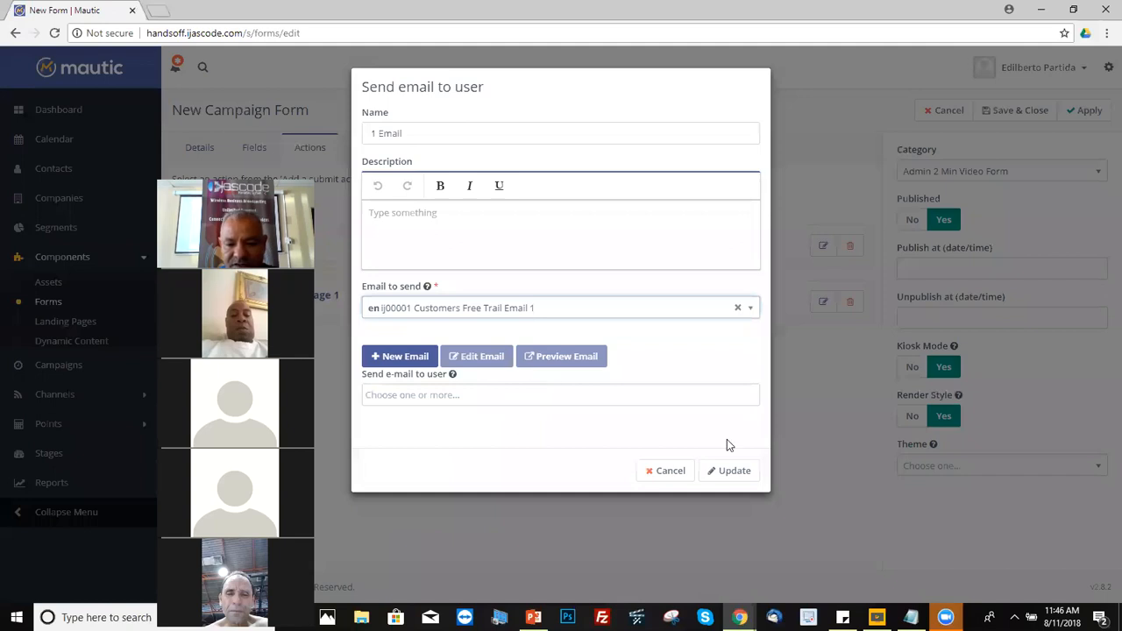
{"action": "left_click", "coordinate": [734, 473]}
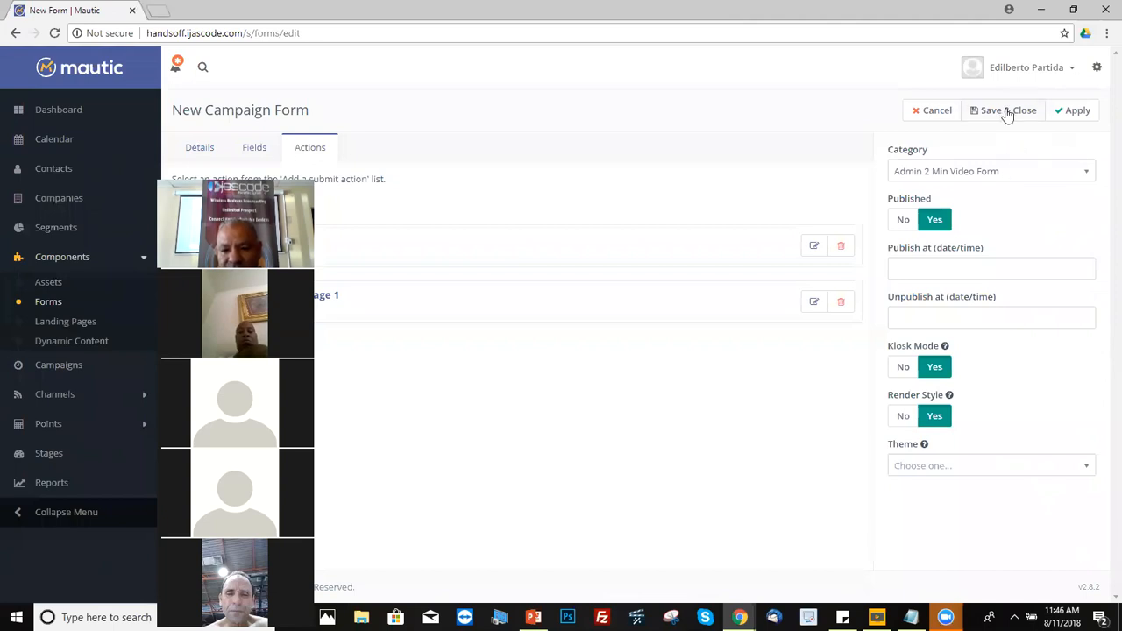
Step: Save & Close the ij00002 Edie Herbalife Webinar Form
{"action": "left_click", "coordinate": [1008, 115]}
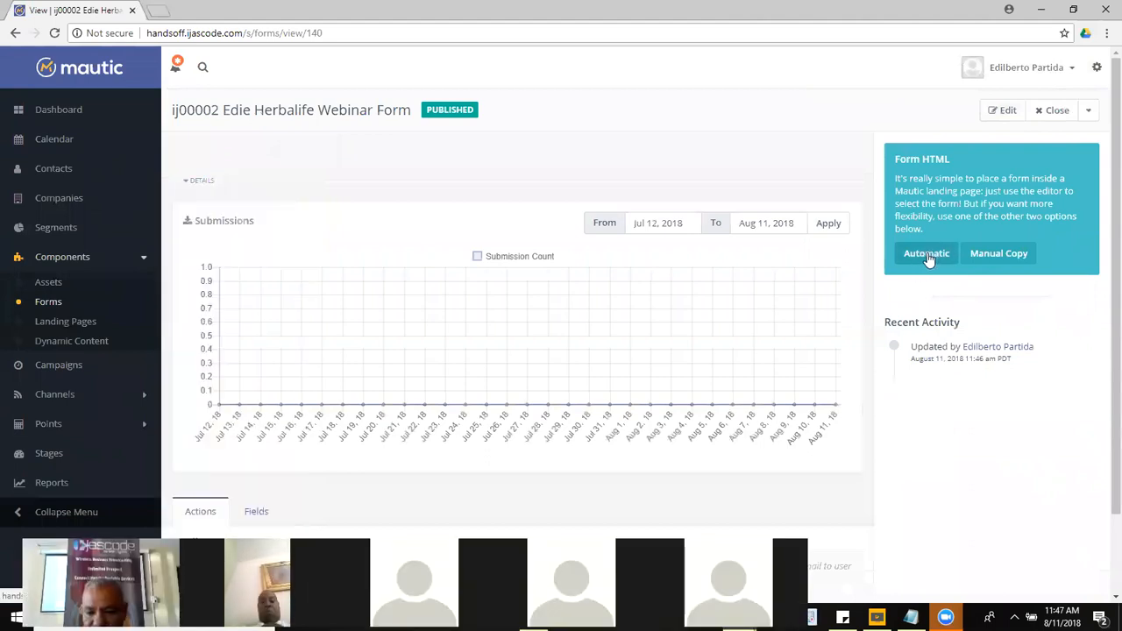
{"action": "left_click", "coordinate": [928, 253]}
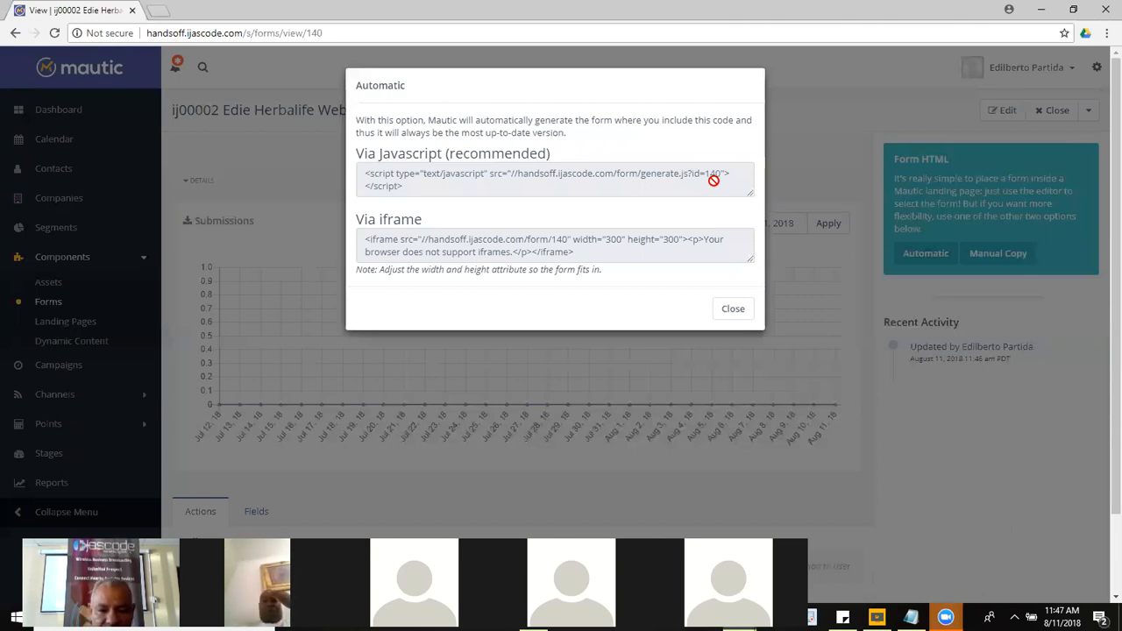
{"action": "left_click", "coordinate": [733, 311]}
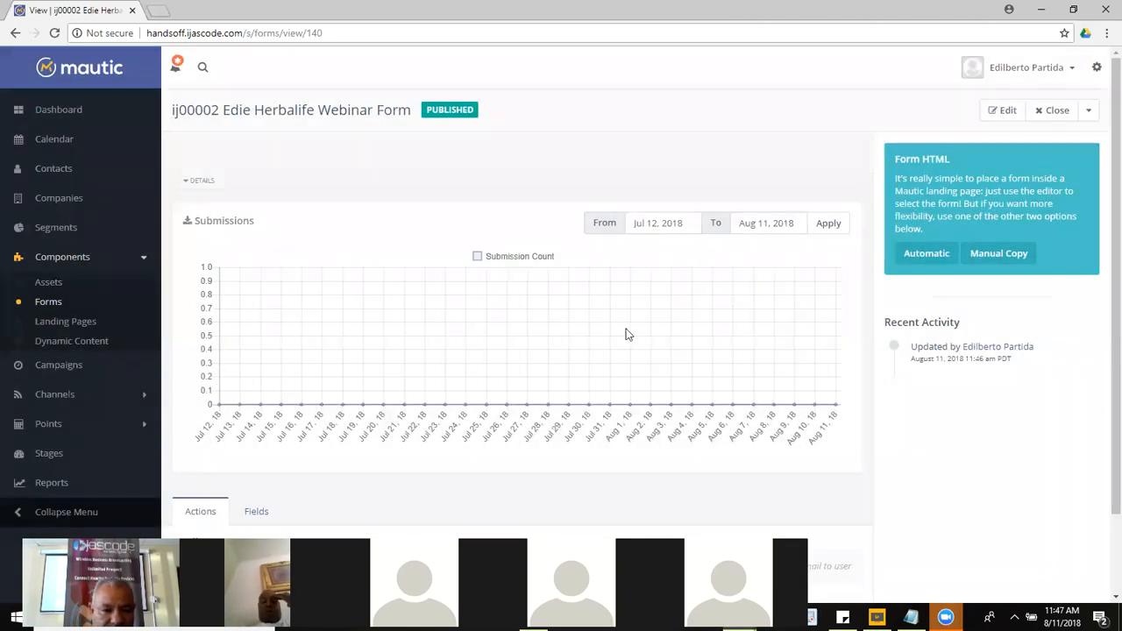
Step: Open My Ijas landing page 1 (ij00001) for editing, overriding its edit lock
{"action": "left_click", "coordinate": [72, 322]}
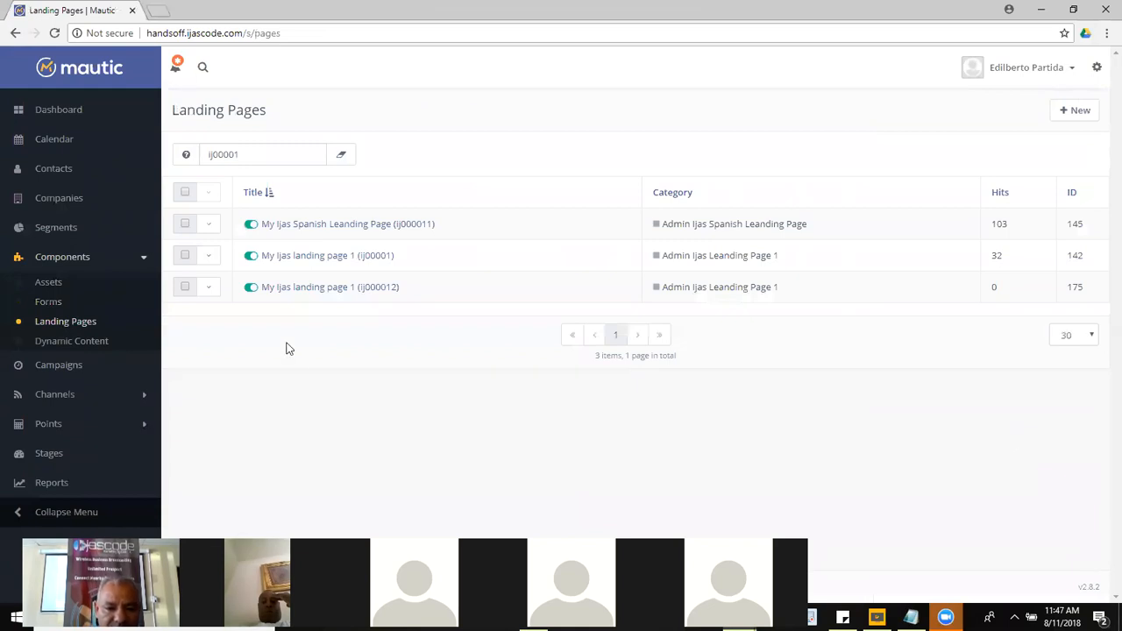
{"action": "left_click", "coordinate": [205, 258]}
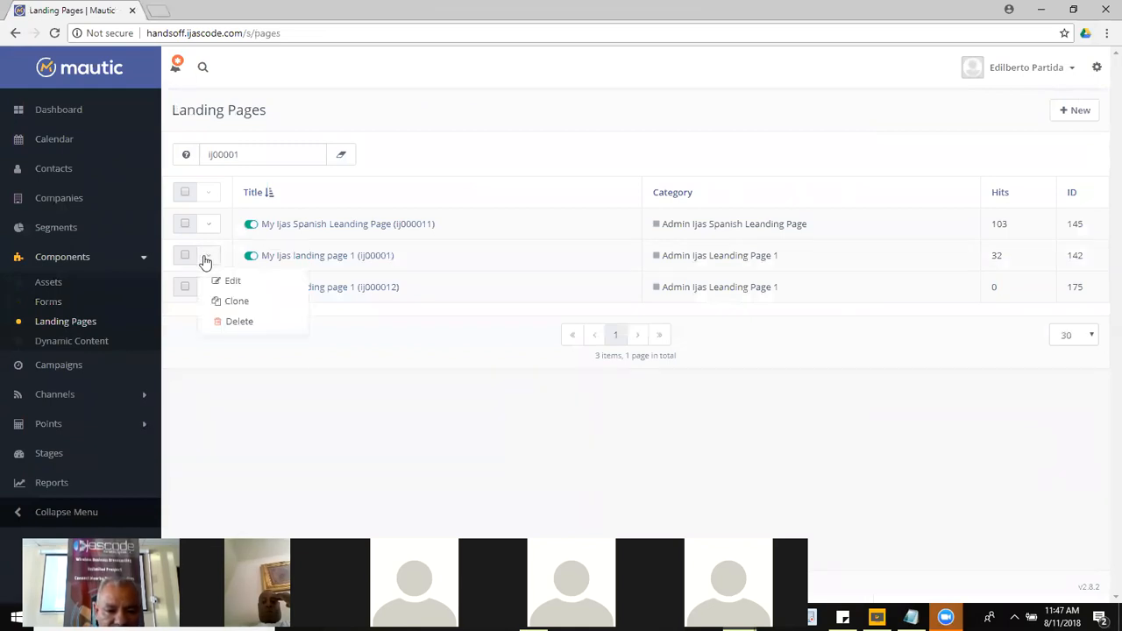
{"action": "left_click", "coordinate": [233, 281]}
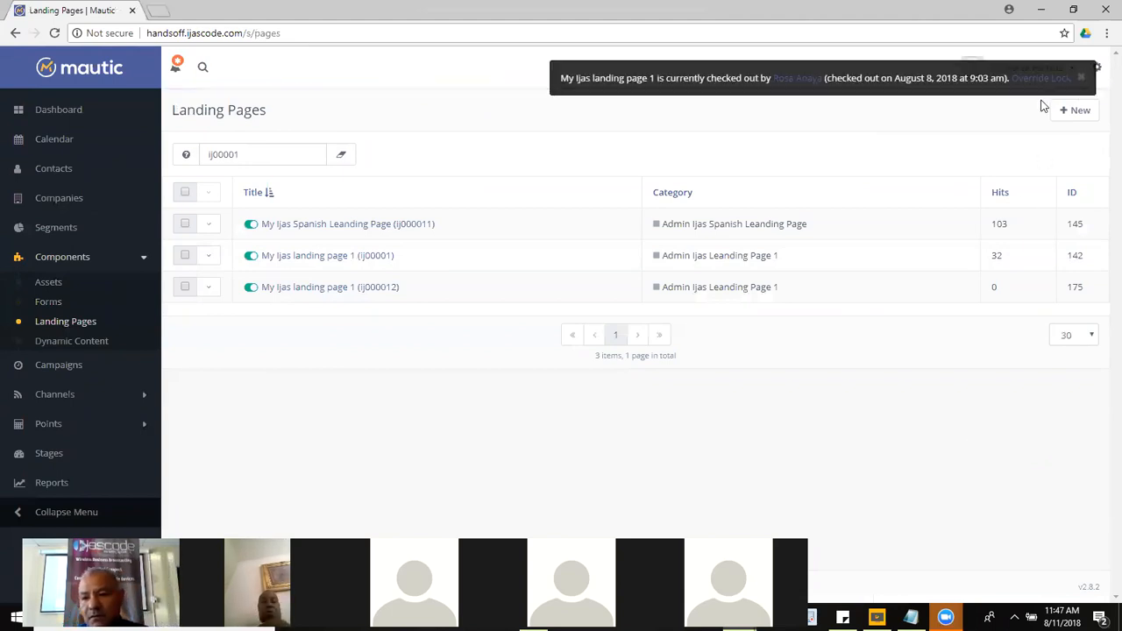
{"action": "left_click", "coordinate": [1056, 82]}
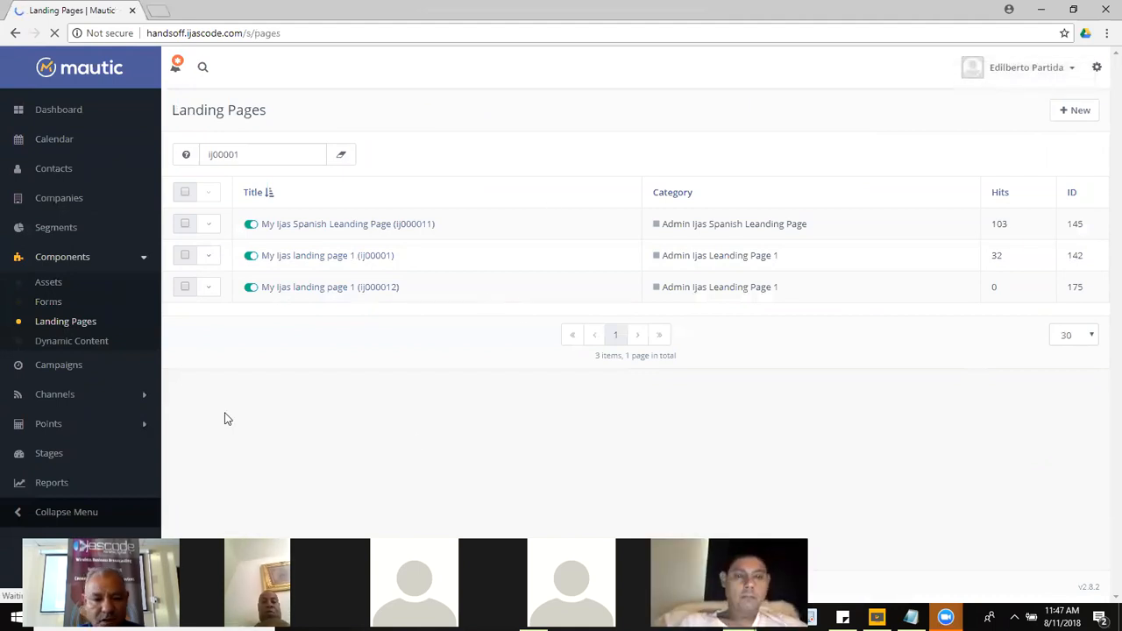
{"action": "left_click", "coordinate": [210, 258]}
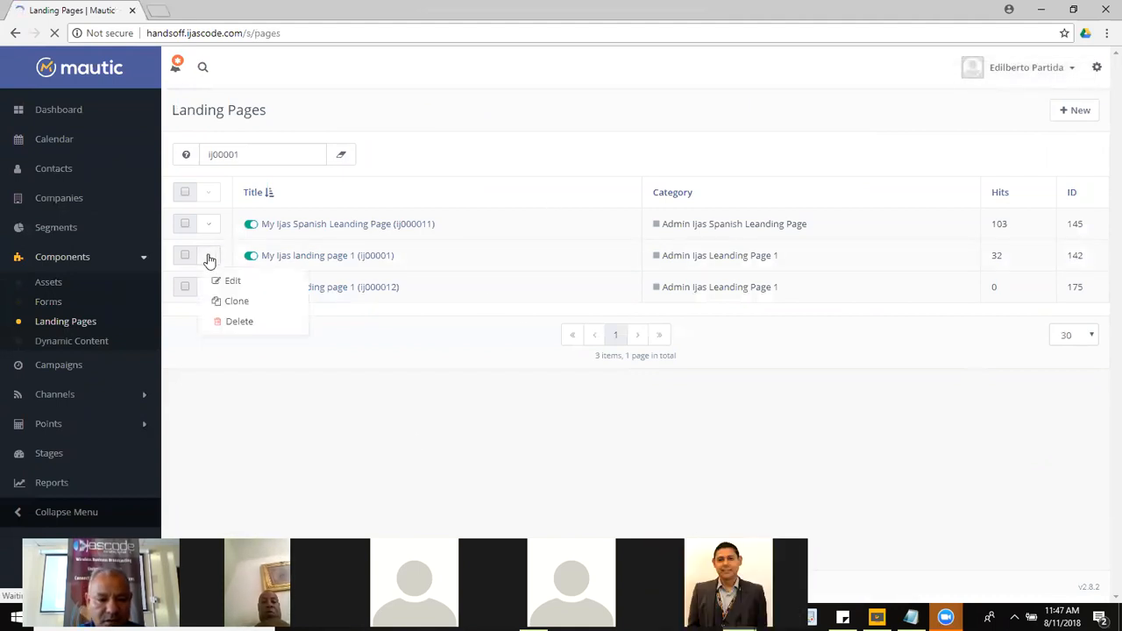
{"action": "left_click", "coordinate": [234, 281]}
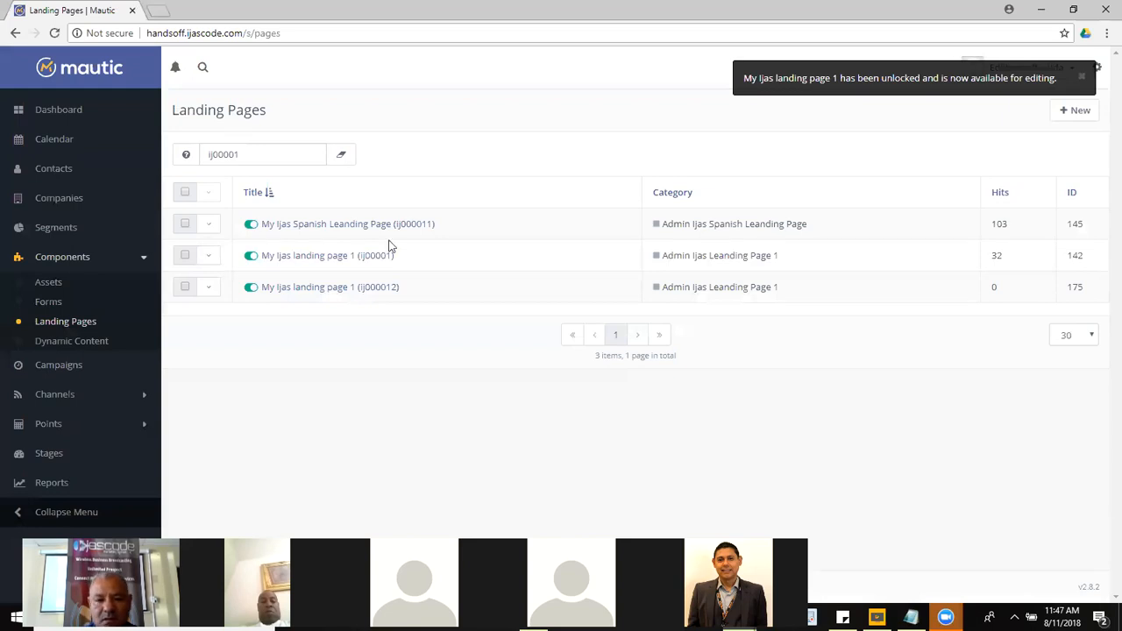
{"action": "left_click", "coordinate": [209, 256]}
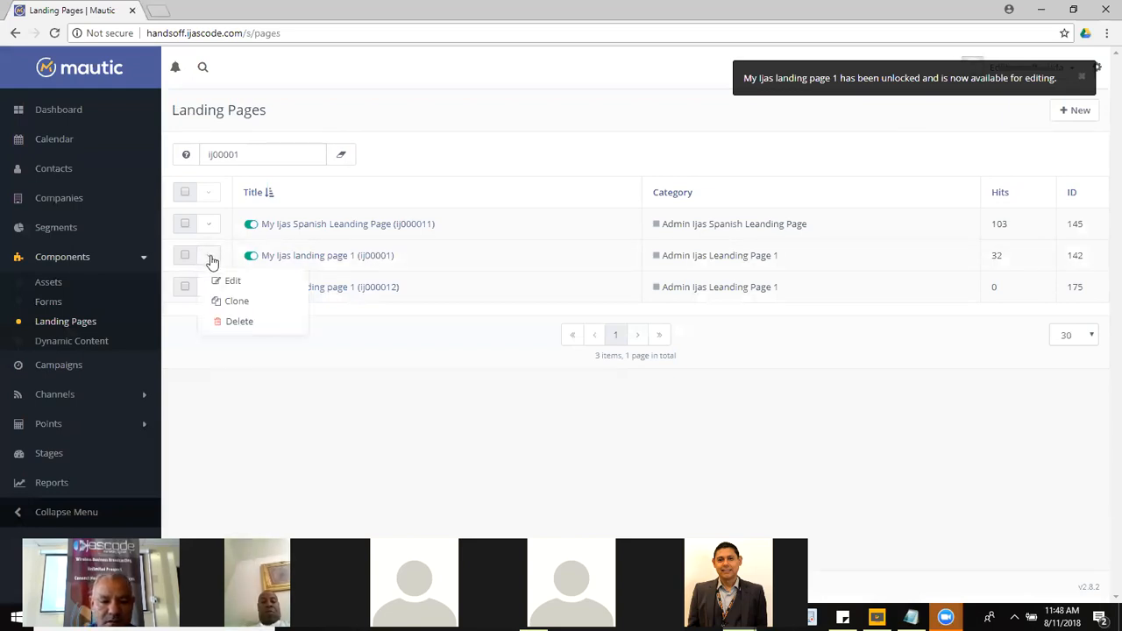
{"action": "left_click", "coordinate": [231, 280]}
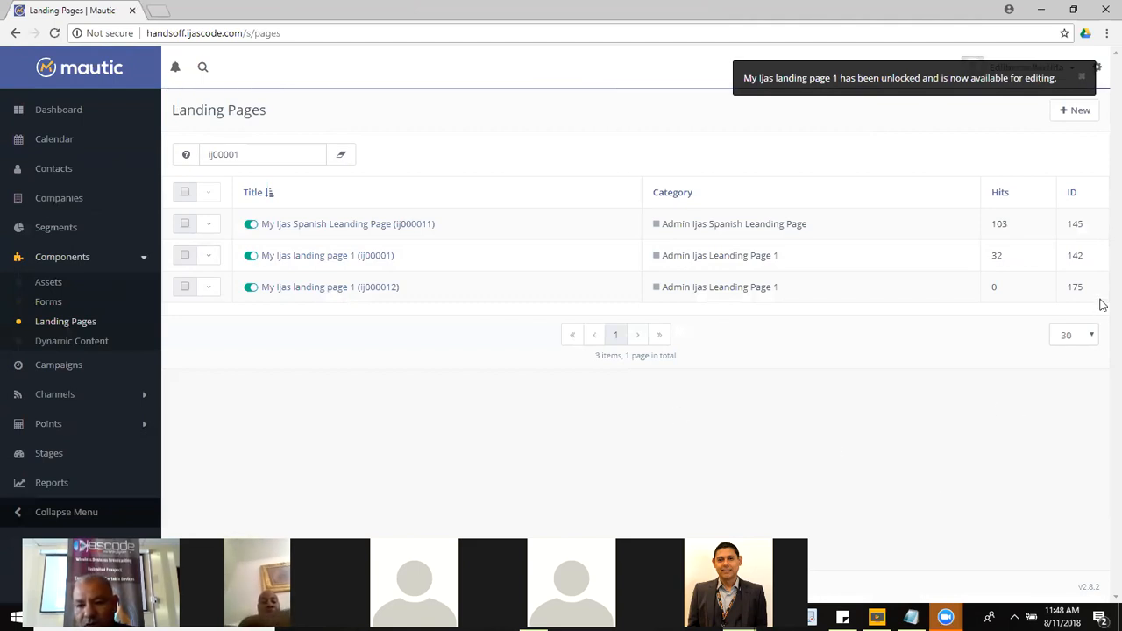
{"action": "left_click", "coordinate": [1081, 76]}
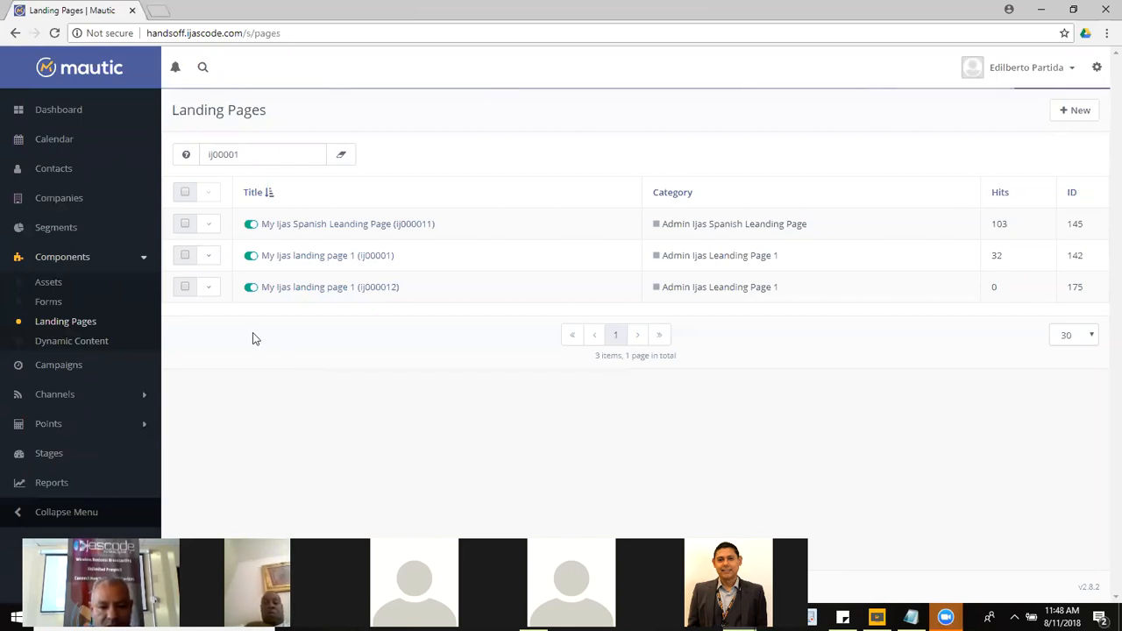
{"action": "left_click", "coordinate": [211, 258]}
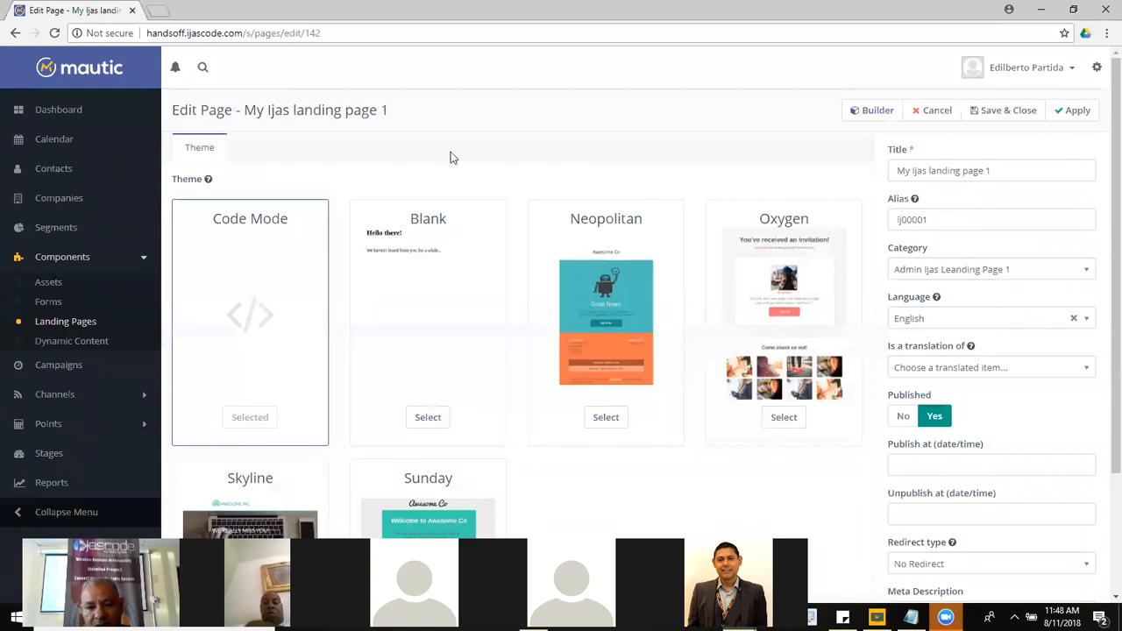
Step: Open the landing page's code builder and scroll to the form embed script
{"action": "left_click", "coordinate": [880, 110]}
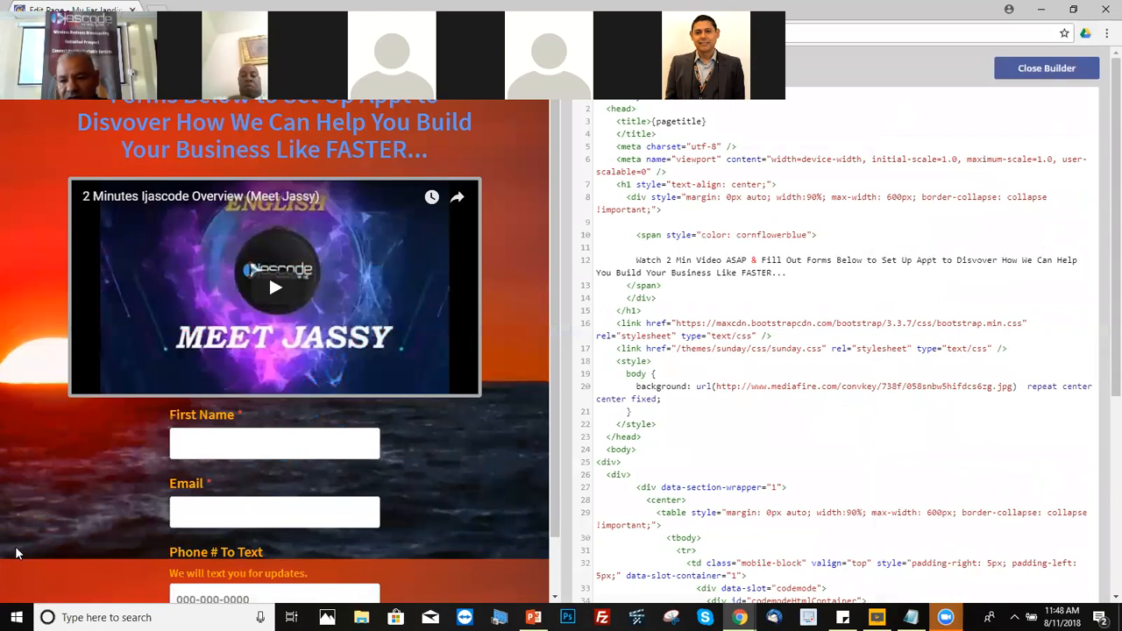
{"action": "scroll", "coordinate": [1102, 350], "scroll_direction": "down", "scroll_amount": 3}
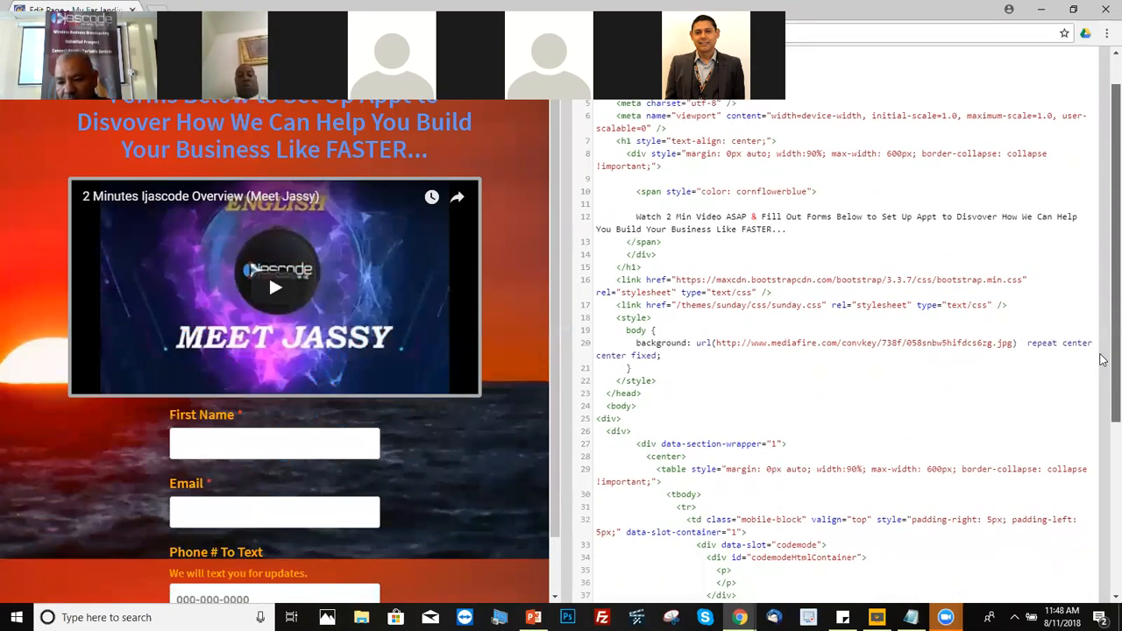
{"action": "scroll", "coordinate": [1102, 395], "scroll_direction": "down", "scroll_amount": 5}
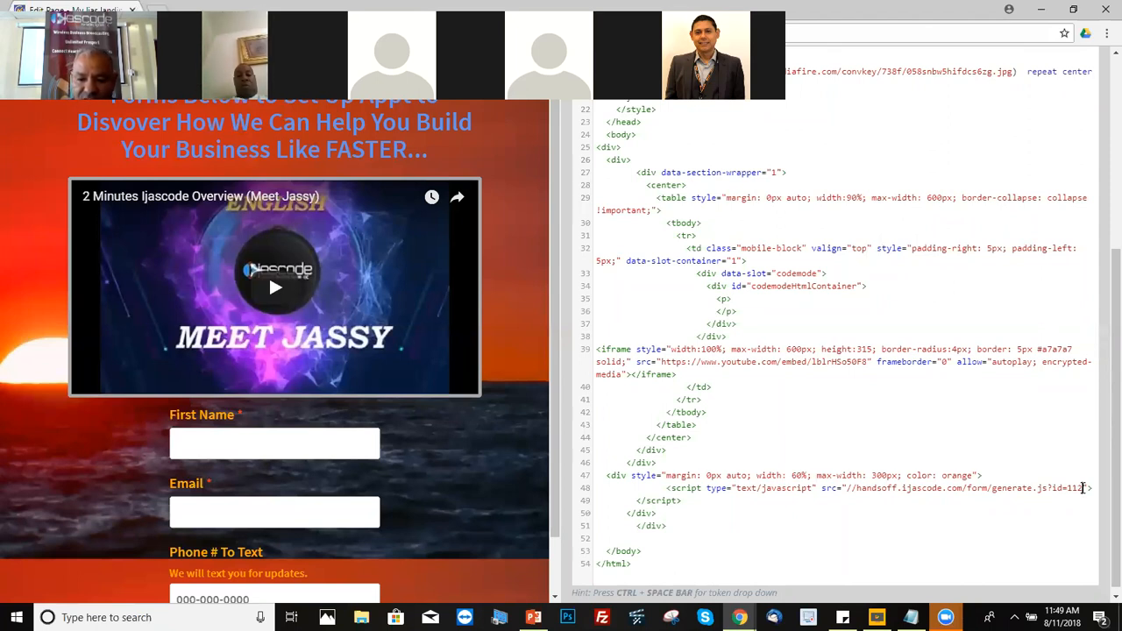
Step: Try form ids 140 and 113 in the generate.js embed, then restore id 112
{"action": "key", "text": "BackSpace"}
{"action": "key", "text": "BackSpace"}
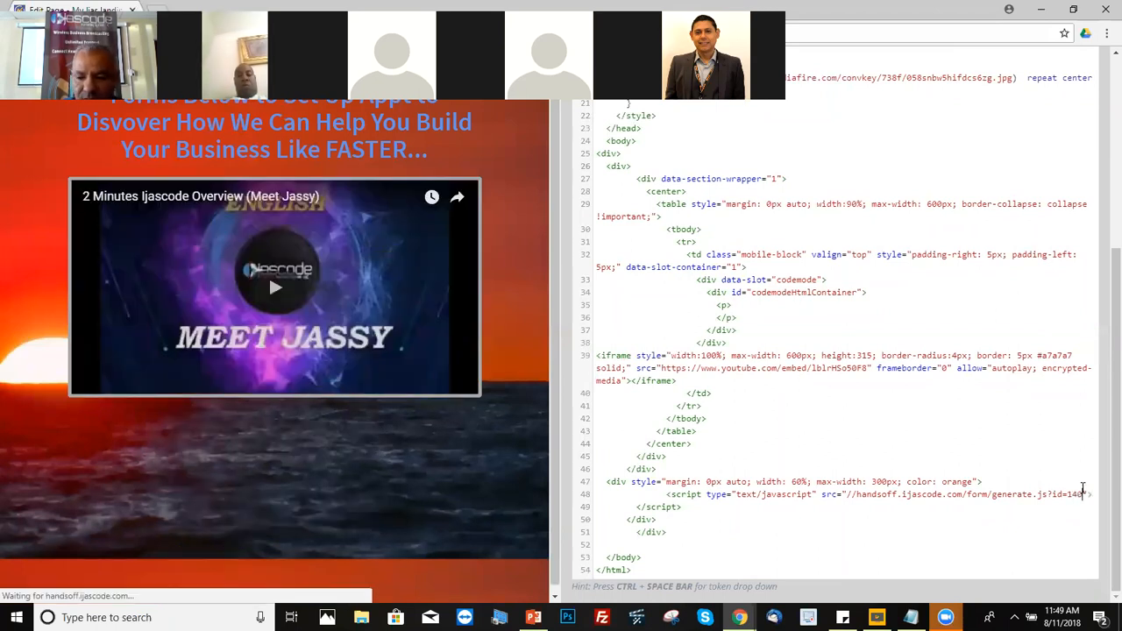
{"action": "type", "text": "40"}
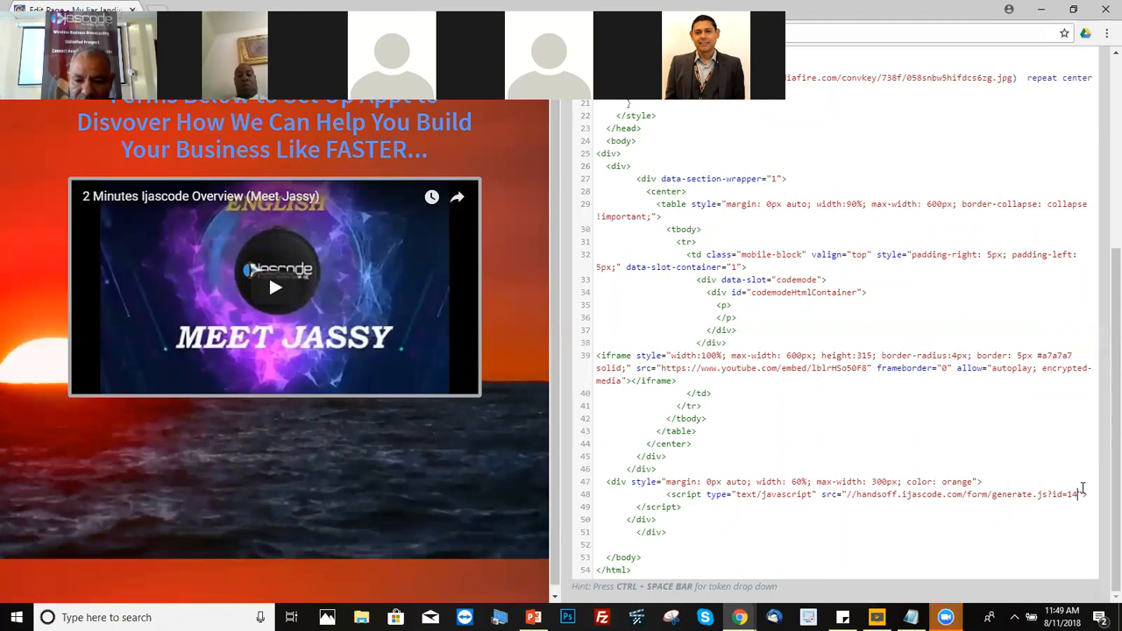
{"action": "type", "text": "13"}
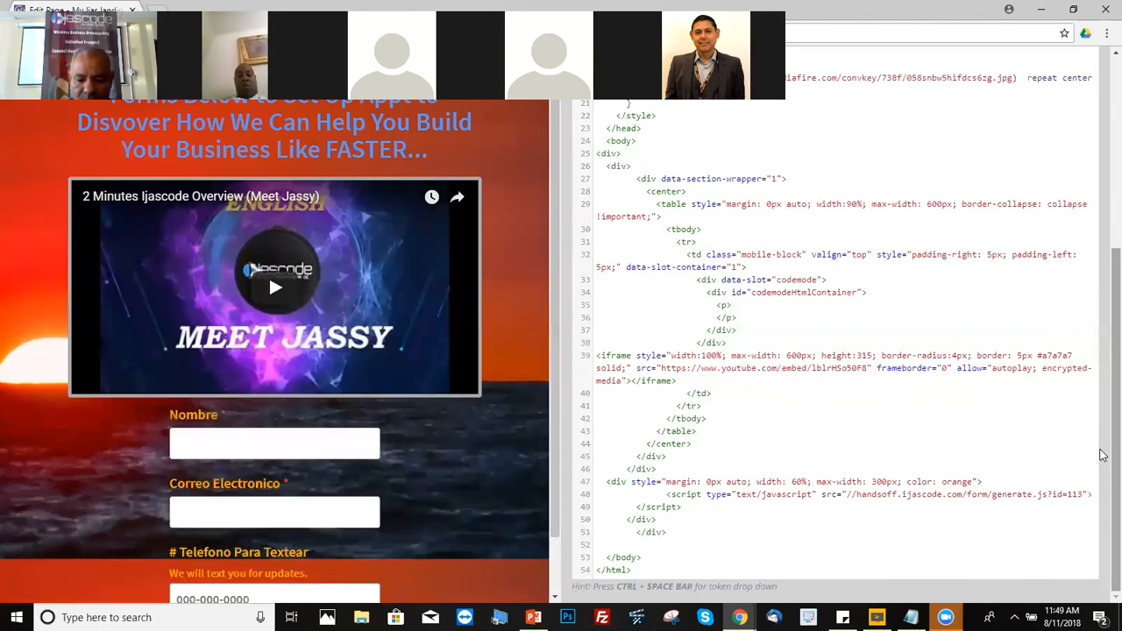
{"action": "type", "text": "2"}
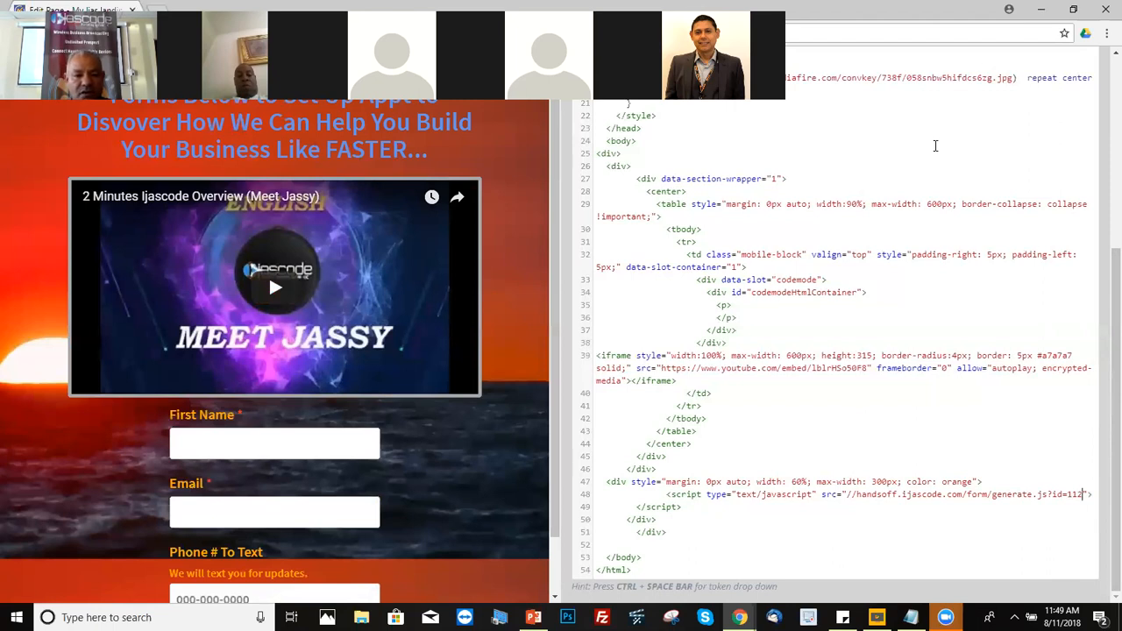
{"action": "left_click_drag", "start_coordinate": [505, 10], "coordinate": [547, 142]}
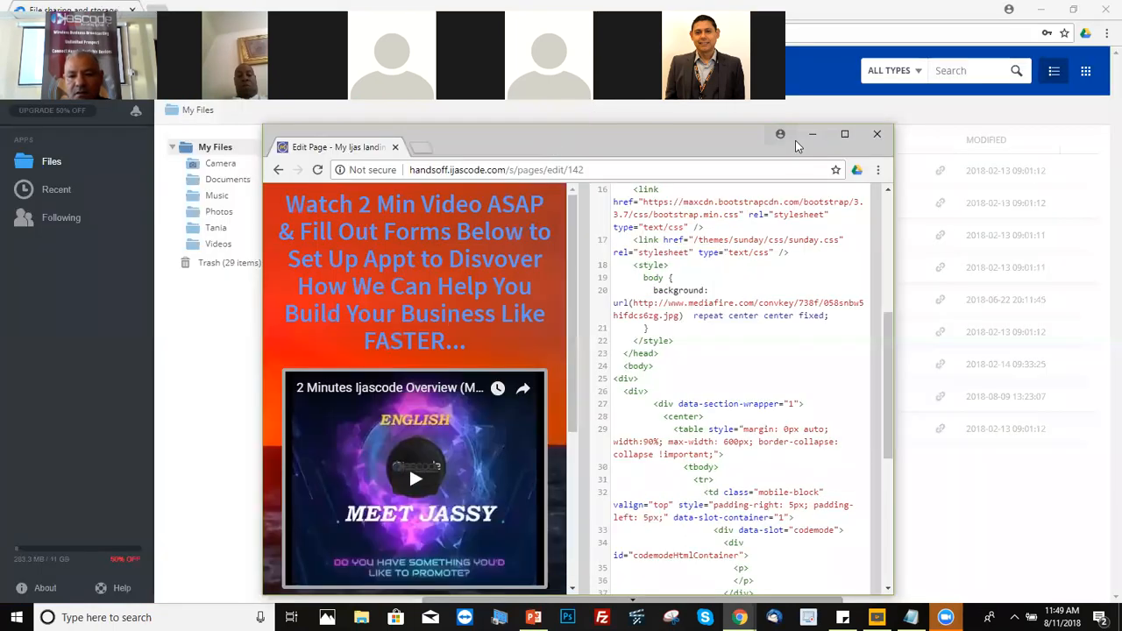
{"action": "left_click", "coordinate": [844, 134]}
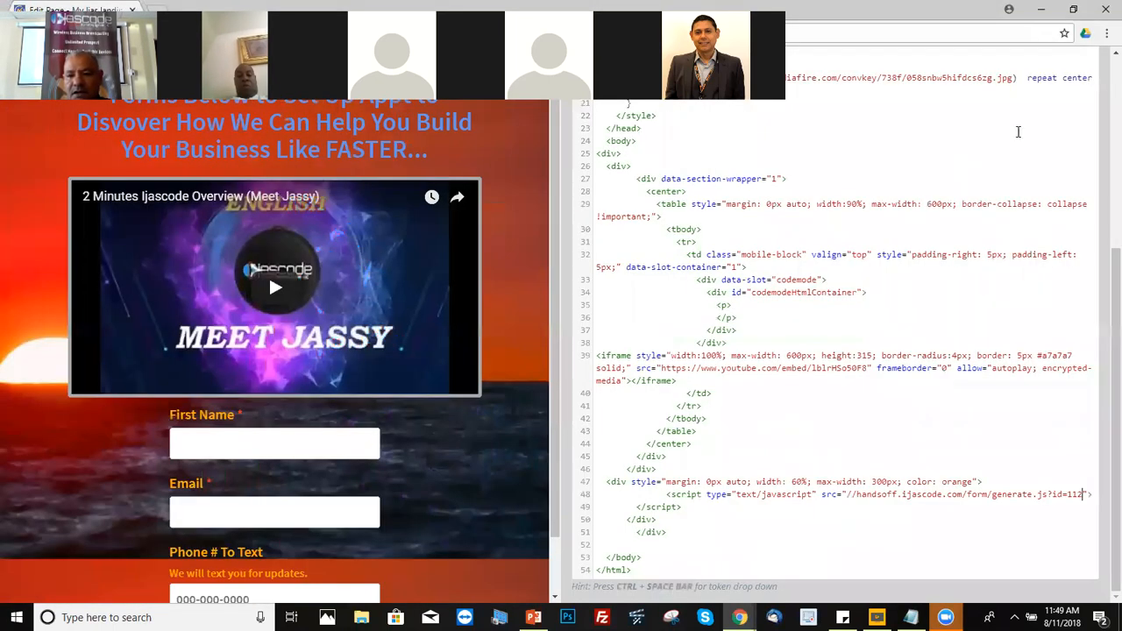
{"action": "scroll", "coordinate": [1103, 186], "scroll_direction": "up", "scroll_amount": 5}
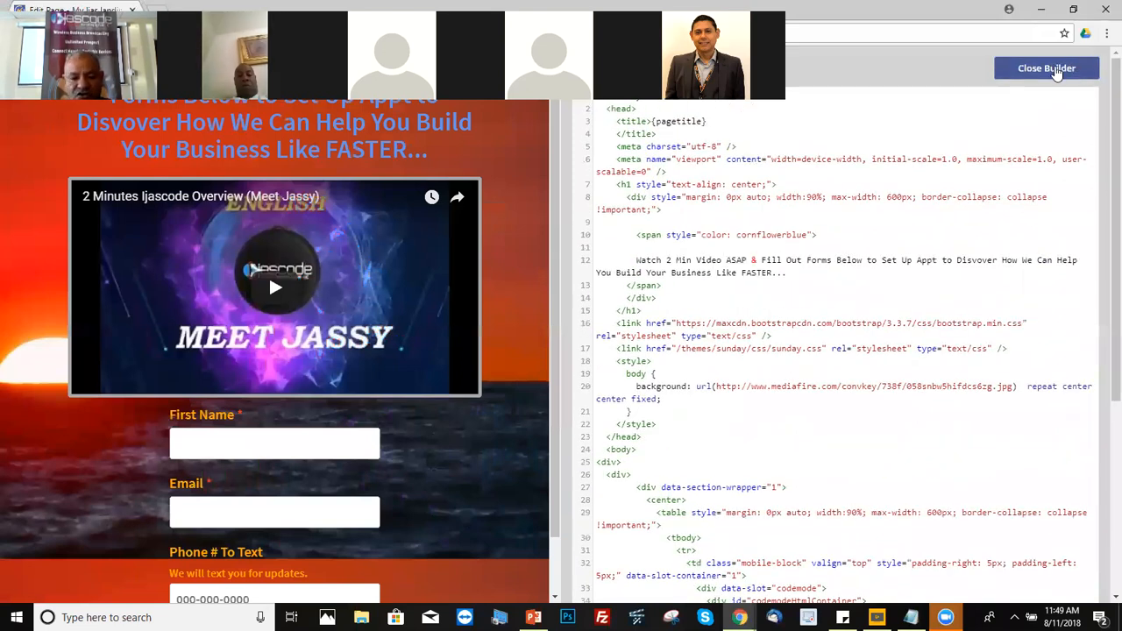
Step: Close the builder, save 'My Ijas landing page 1', and open its live page in a new tab
{"action": "left_click", "coordinate": [1056, 70]}
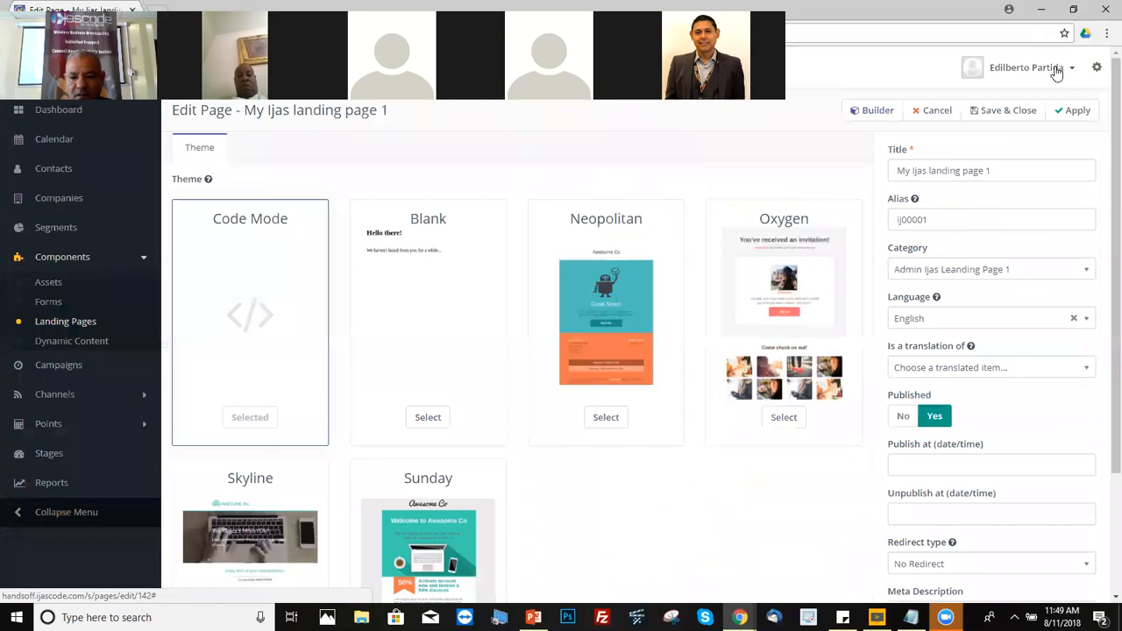
{"action": "left_click", "coordinate": [1004, 112]}
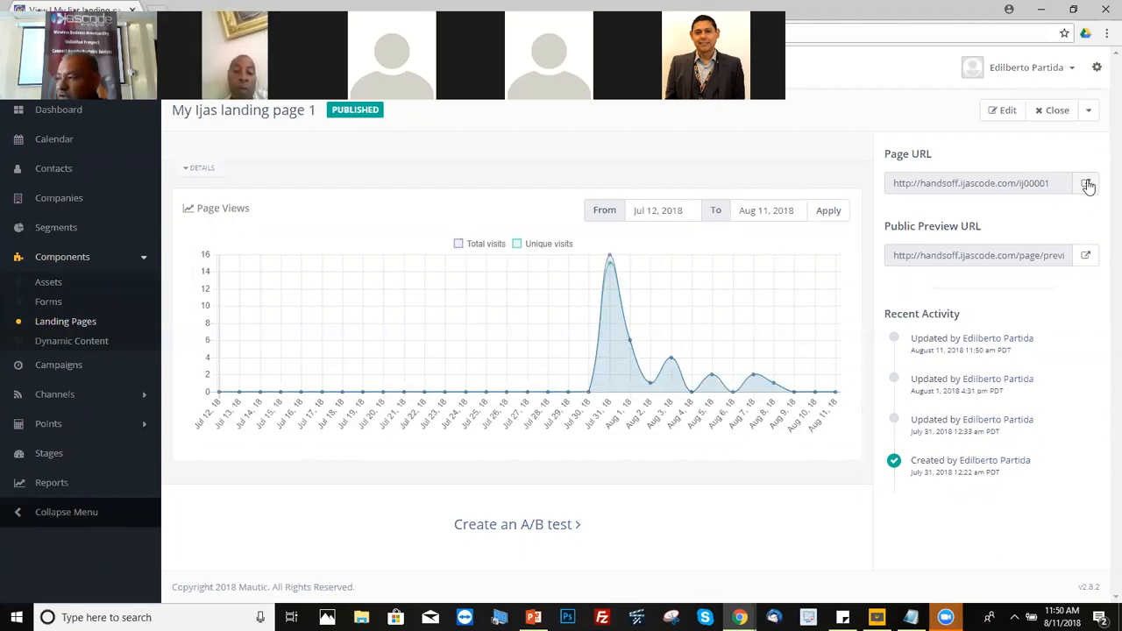
{"action": "left_click", "coordinate": [1087, 184]}
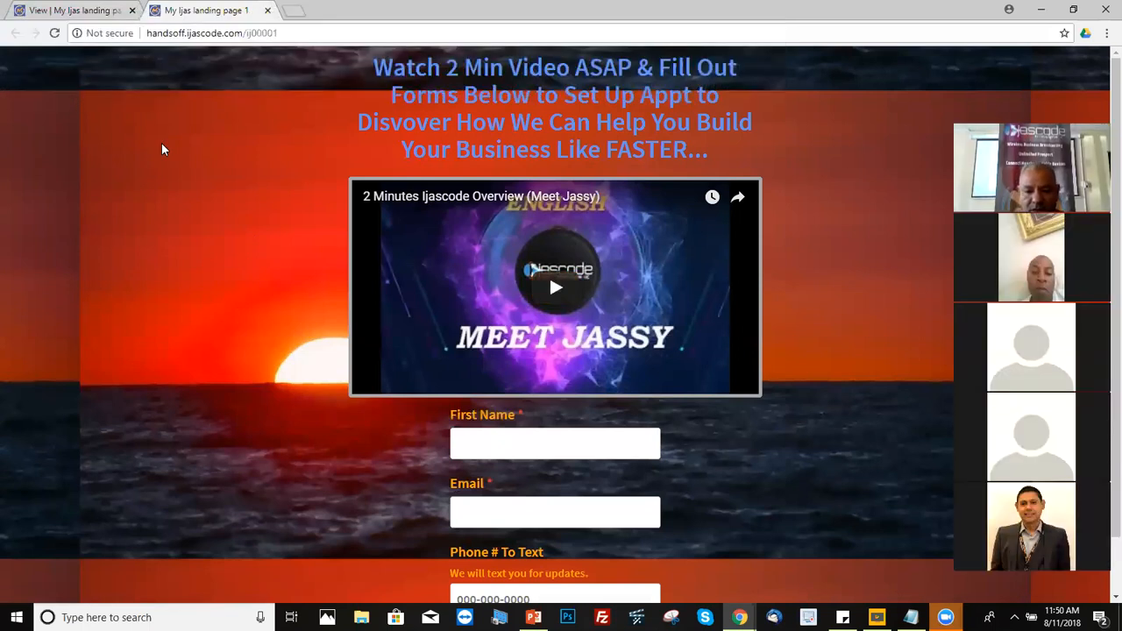
Step: Fill the landing page form with a test first name, e-mail and phone number, then submit it
{"action": "left_click", "coordinate": [526, 450]}
{"action": "type", "text": "Eddie"}
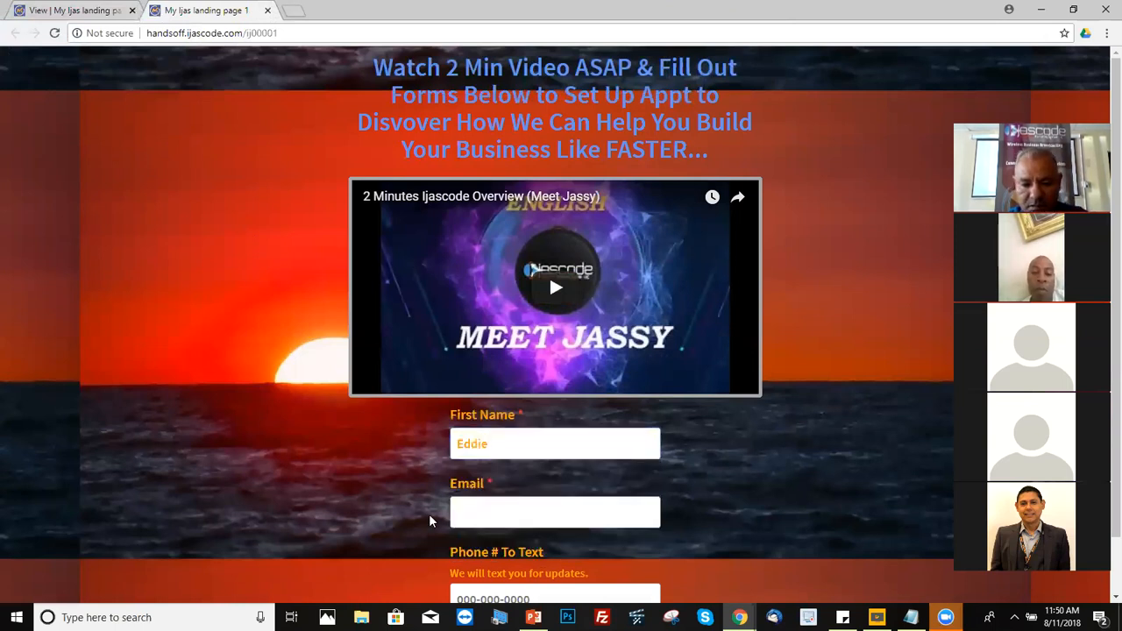
{"action": "left_click", "coordinate": [485, 509]}
{"action": "type", "text": "ed"}
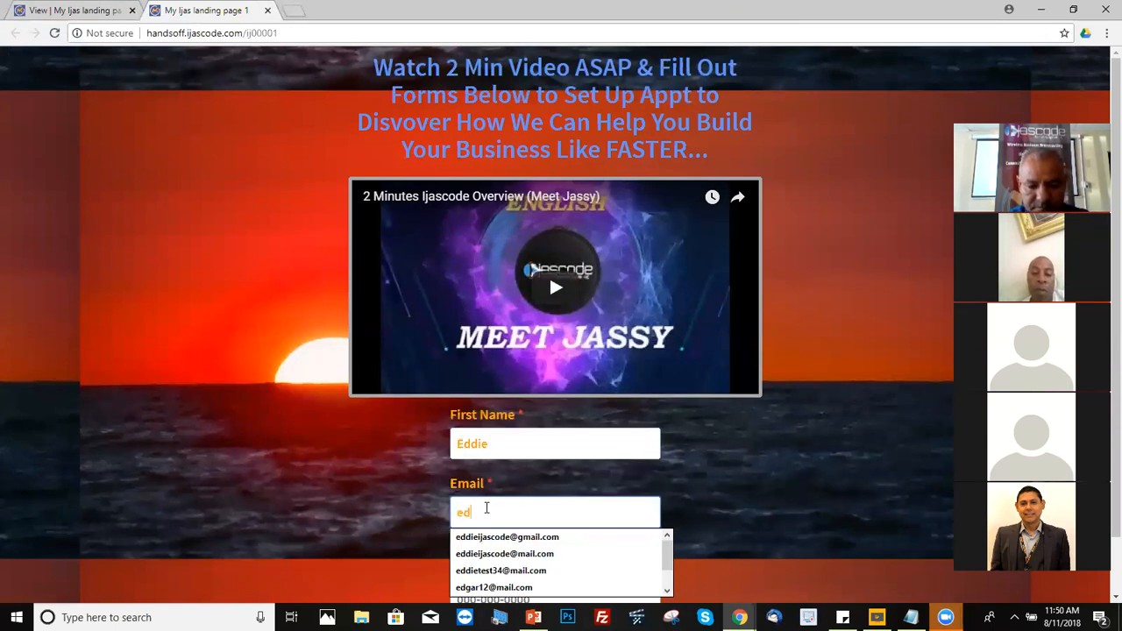
{"action": "key", "text": "Down"}
{"action": "key", "text": "Return"}
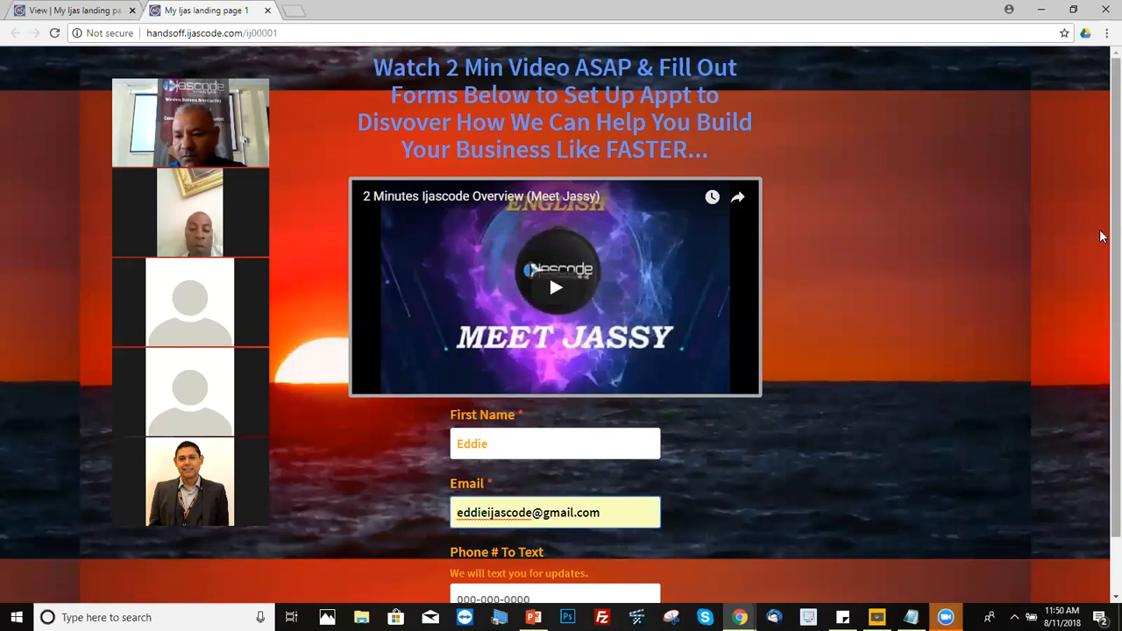
{"action": "scroll", "coordinate": [1102, 238], "scroll_direction": "down", "scroll_amount": 1}
{"action": "left_click", "coordinate": [457, 540]}
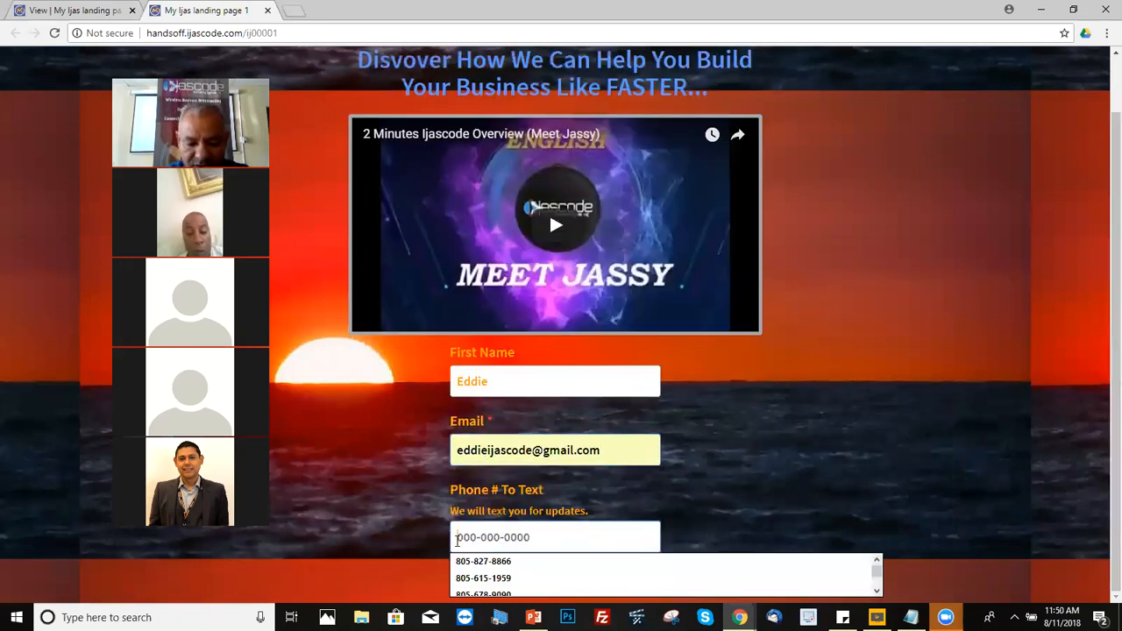
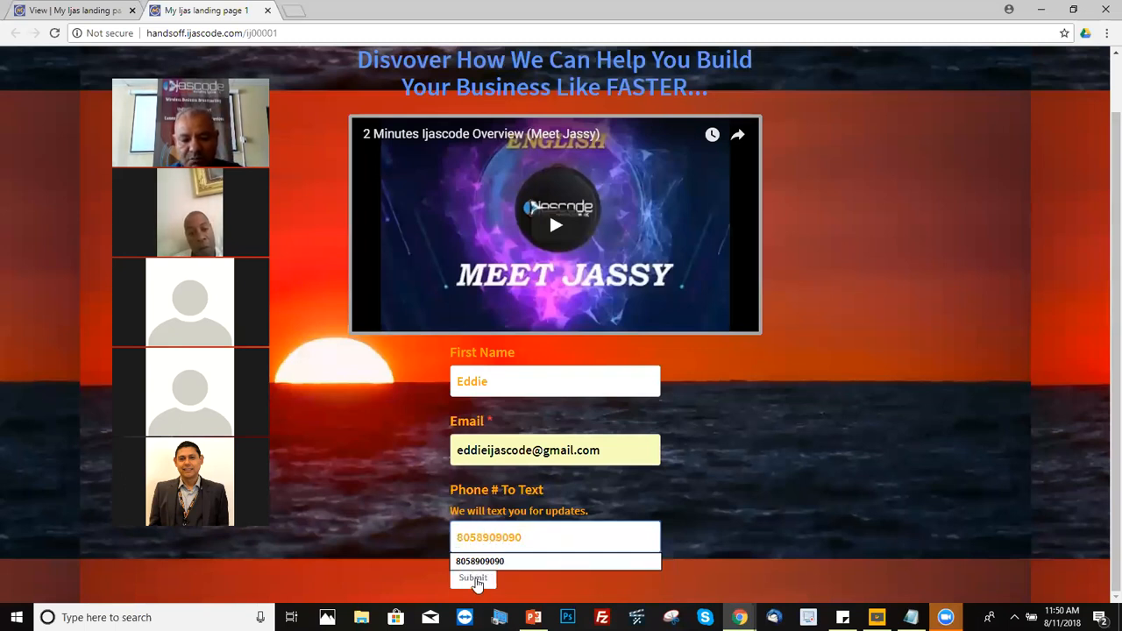
{"action": "left_click", "coordinate": [474, 579]}
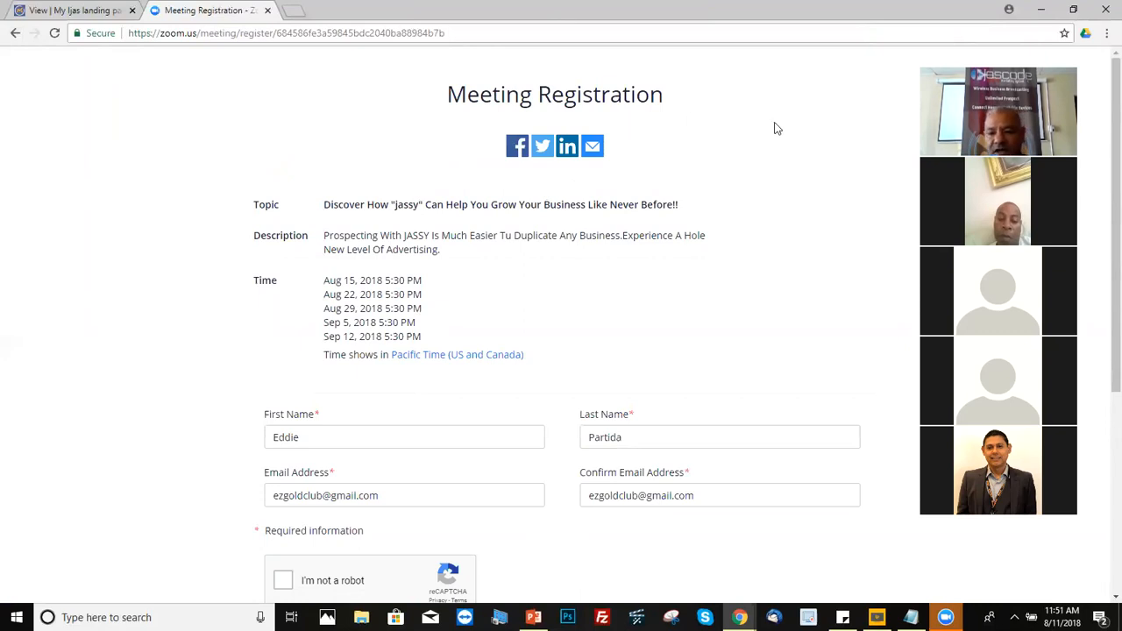
Step: Minimize the Zoom and MediaFire windows, open a new Chrome window, and switch to another Google account
{"action": "left_click", "coordinate": [1040, 9]}
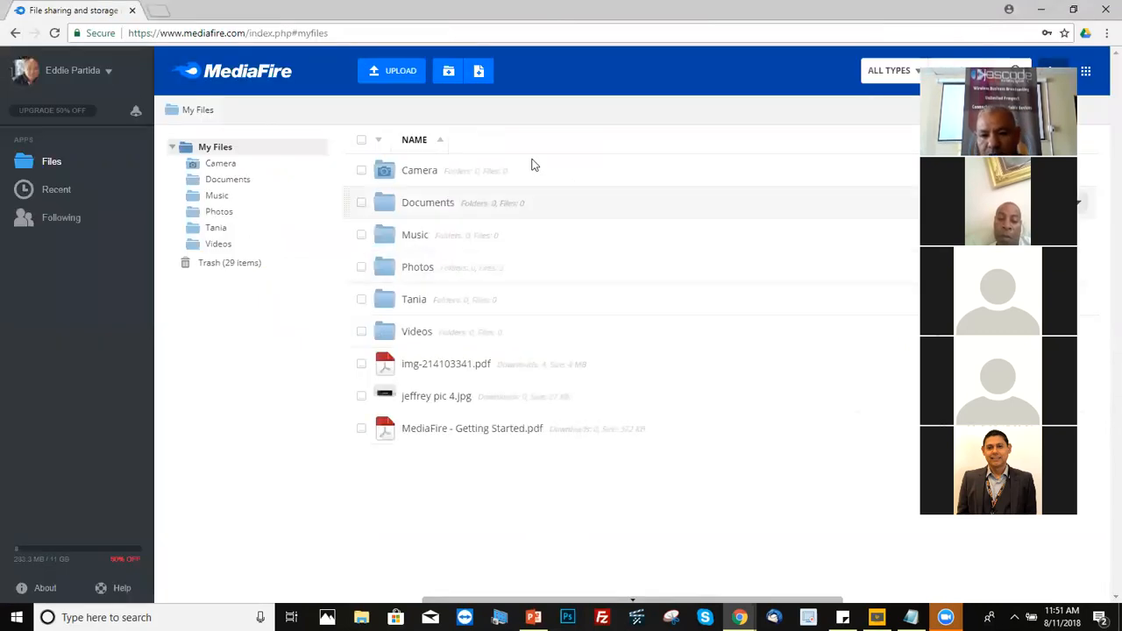
{"action": "left_click", "coordinate": [1041, 9]}
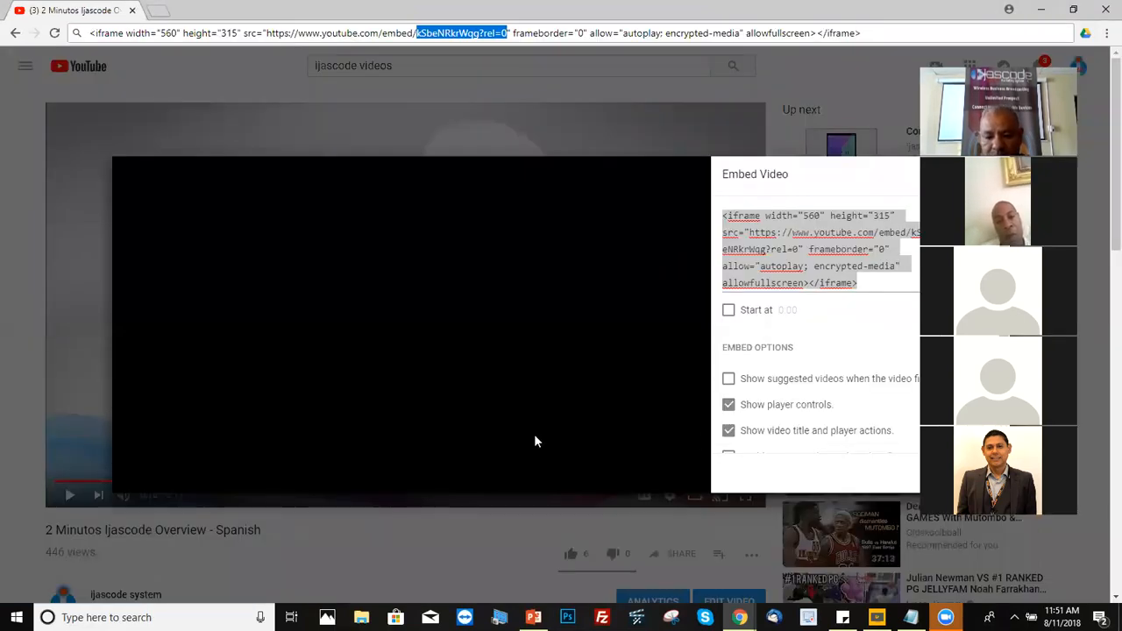
{"action": "mouse_move", "coordinate": [737, 608]}
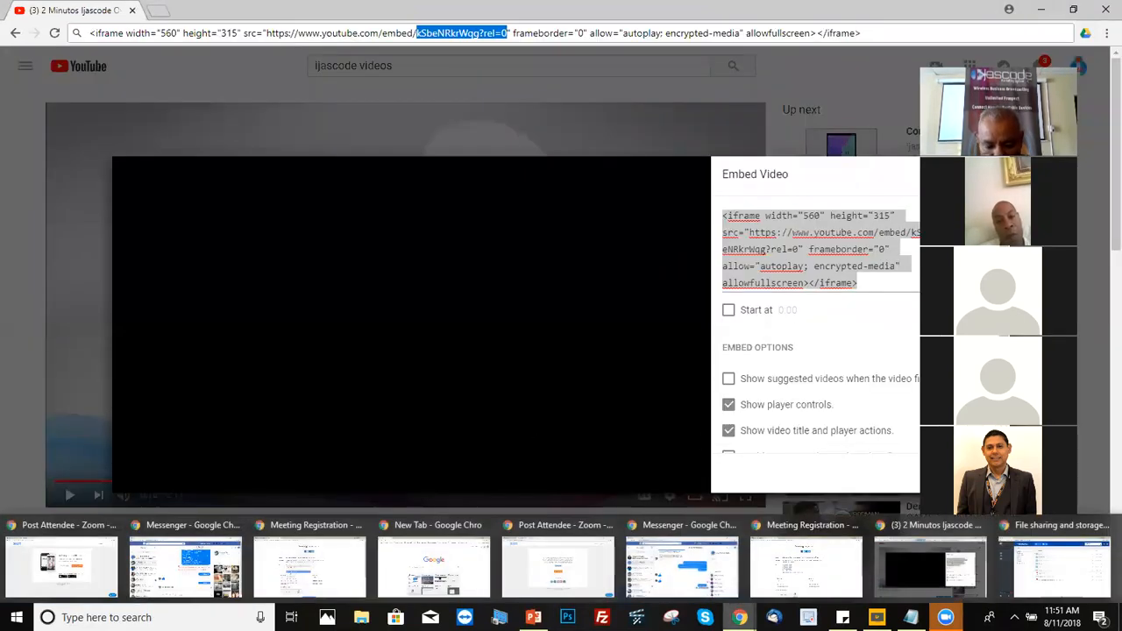
{"action": "right_click", "coordinate": [739, 616]}
{"action": "left_click", "coordinate": [720, 488]}
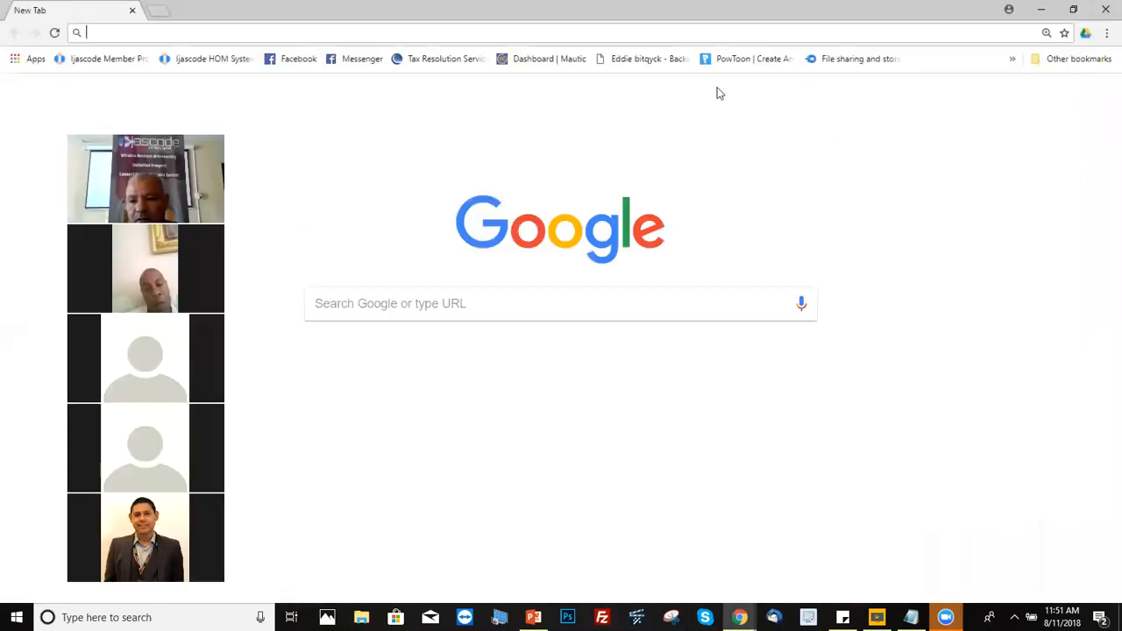
{"action": "left_click", "coordinate": [1097, 102]}
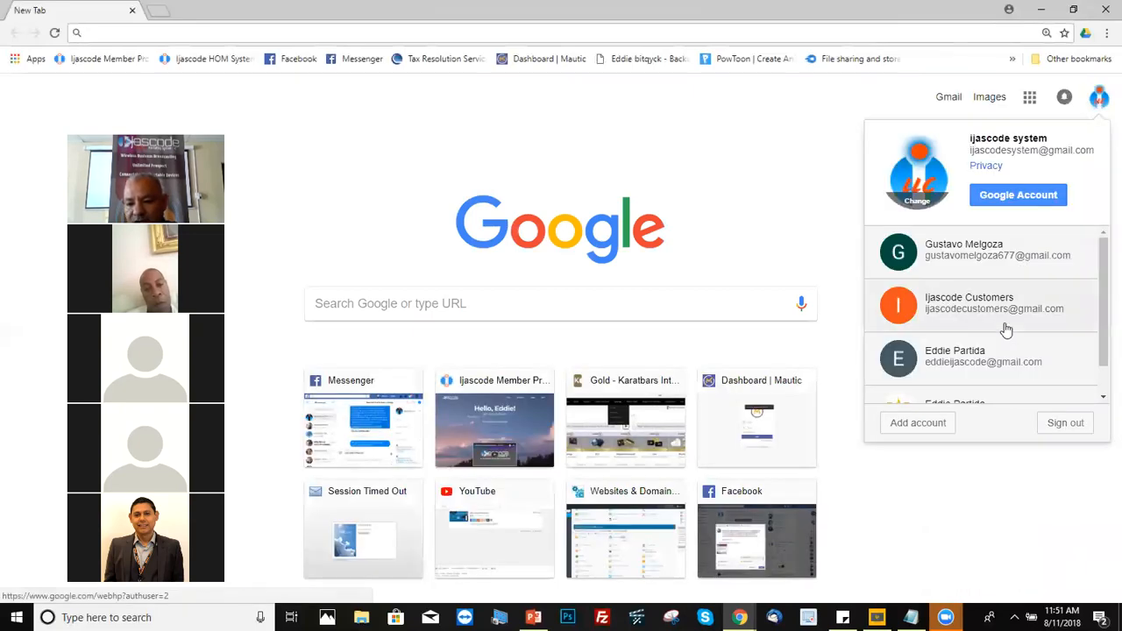
{"action": "left_click", "coordinate": [989, 361]}
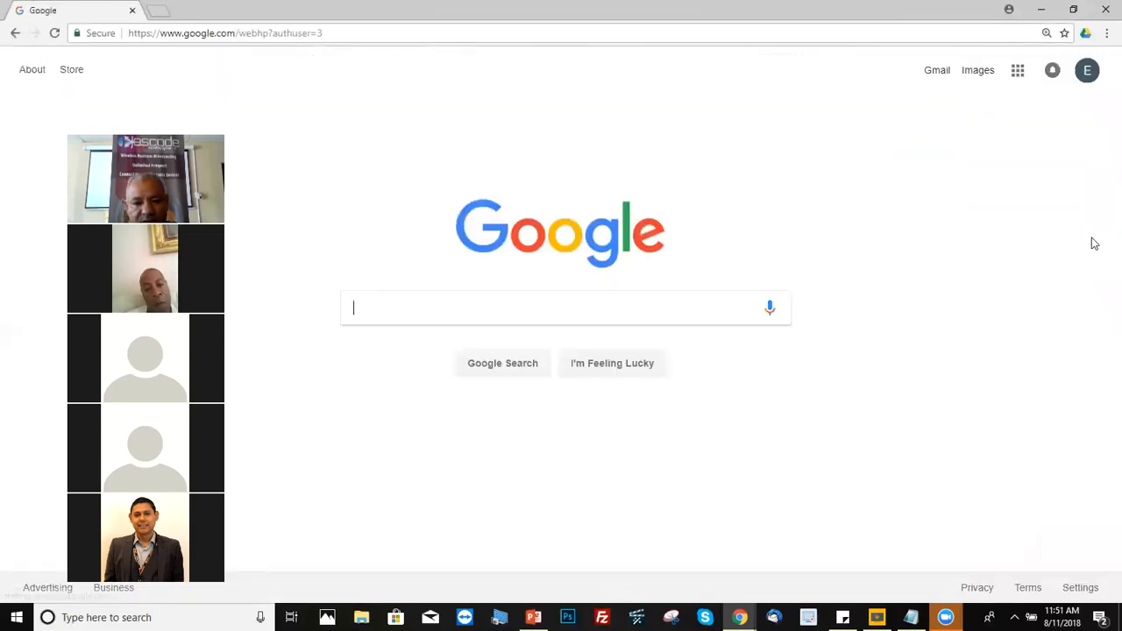
Step: Open Gmail and read the newest 'Thank You Star Your Free Trail' email from Ijascode System
{"action": "left_click", "coordinate": [938, 76]}
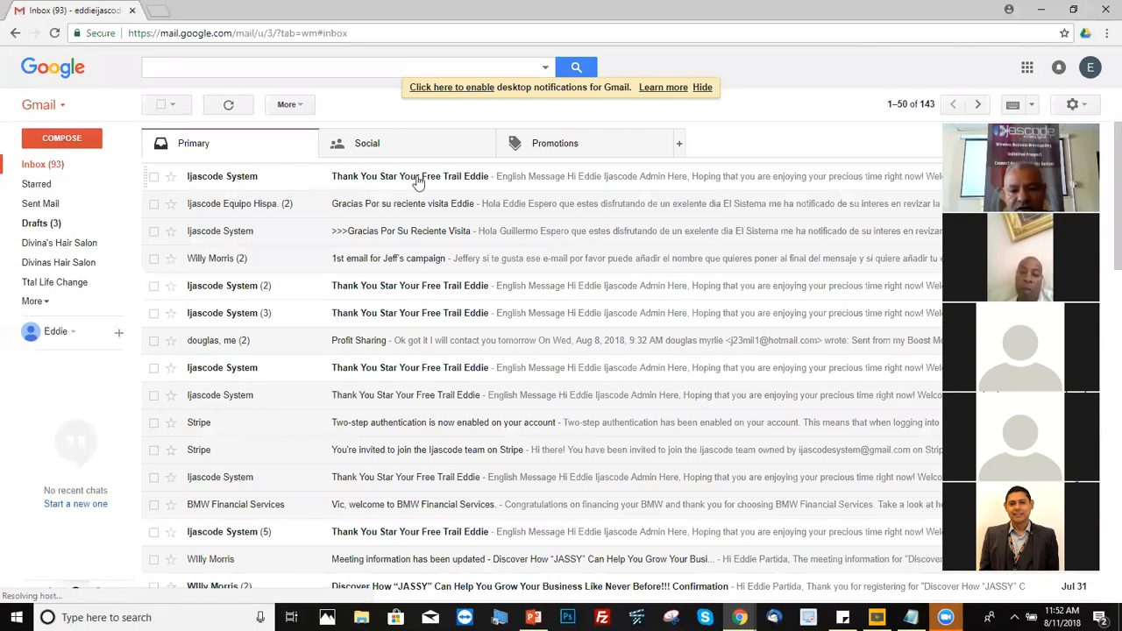
{"action": "left_click", "coordinate": [530, 176]}
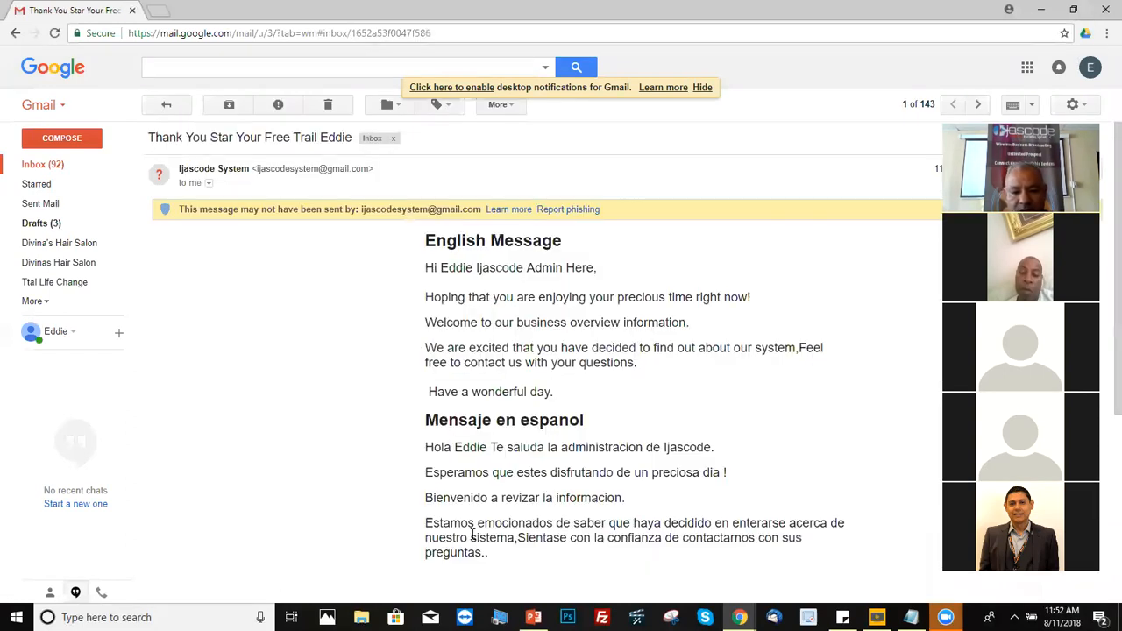